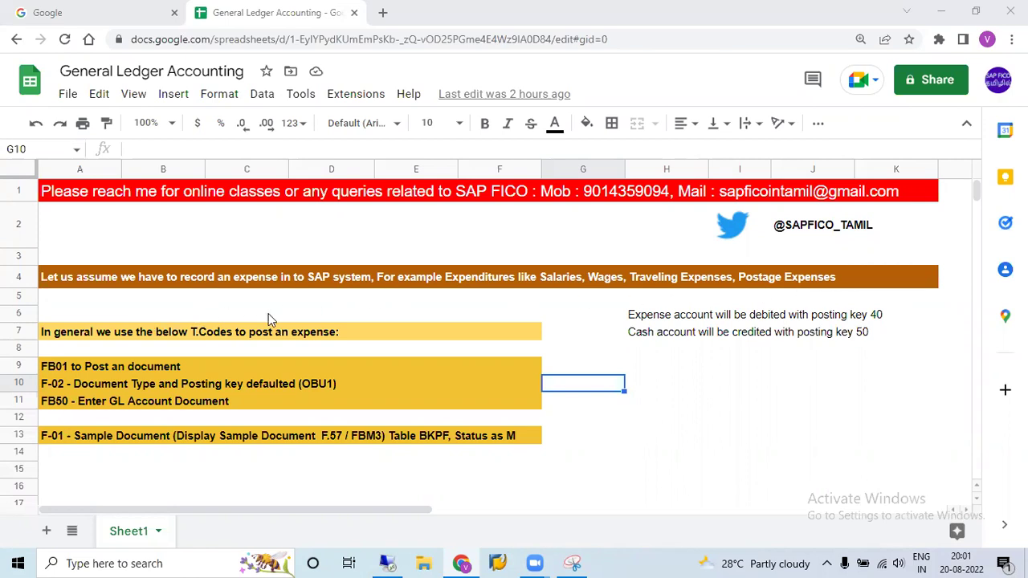
Review the FB01, F-02 and FB50 transaction notes in cells A9–A11 of the spreadsheet.
click(52, 370)
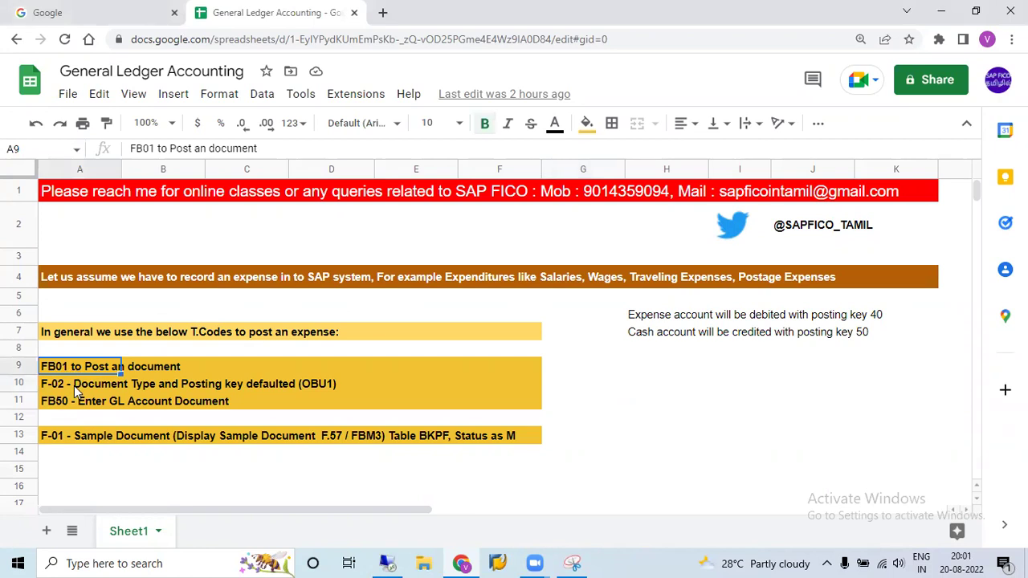
click(71, 386)
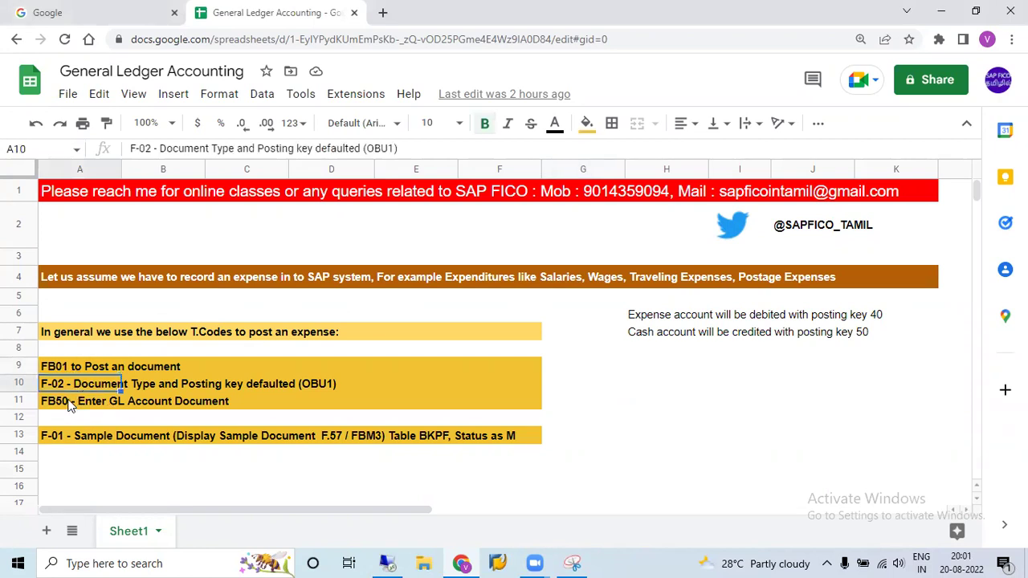
click(92, 404)
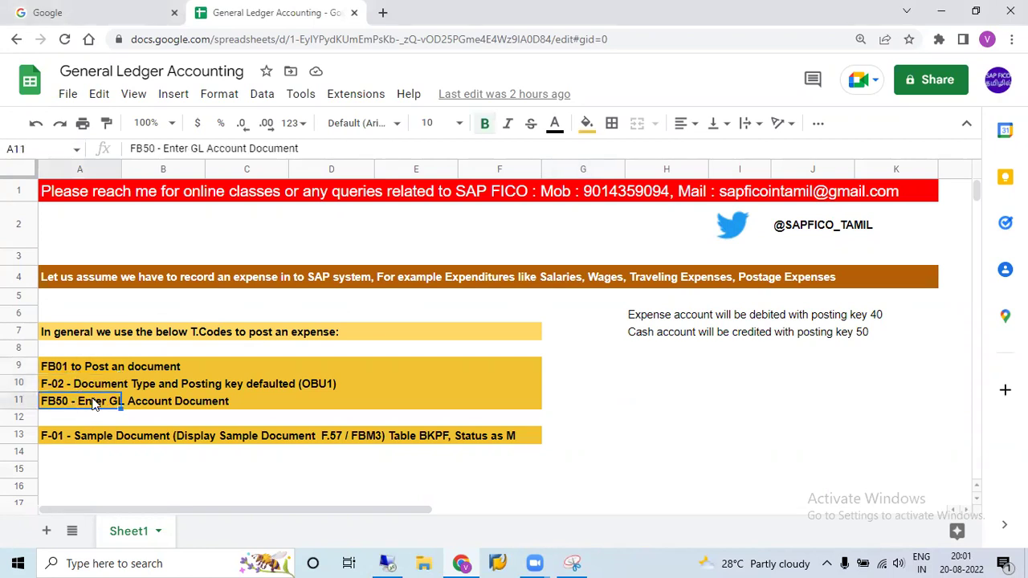
click(317, 403)
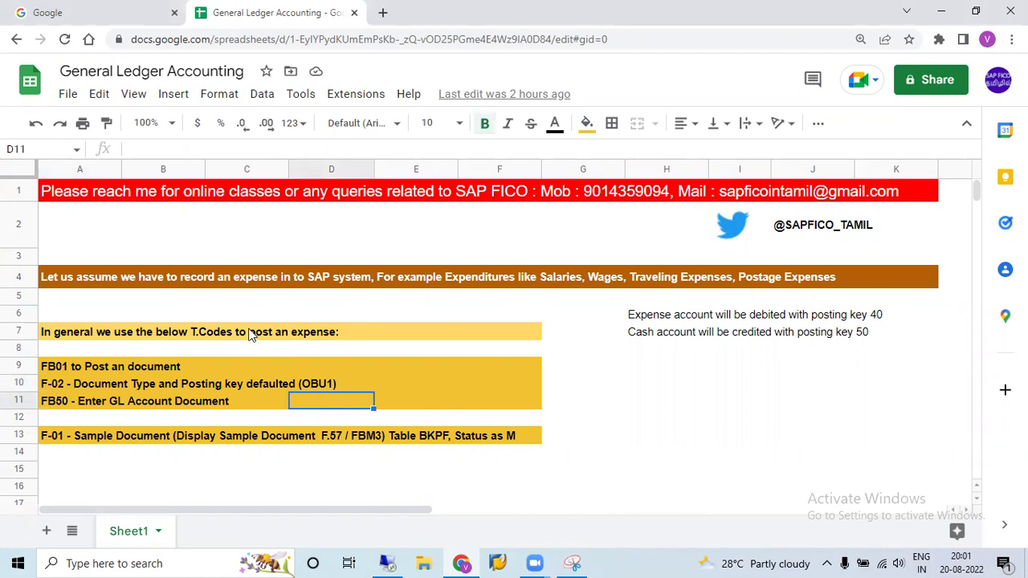
click(71, 368)
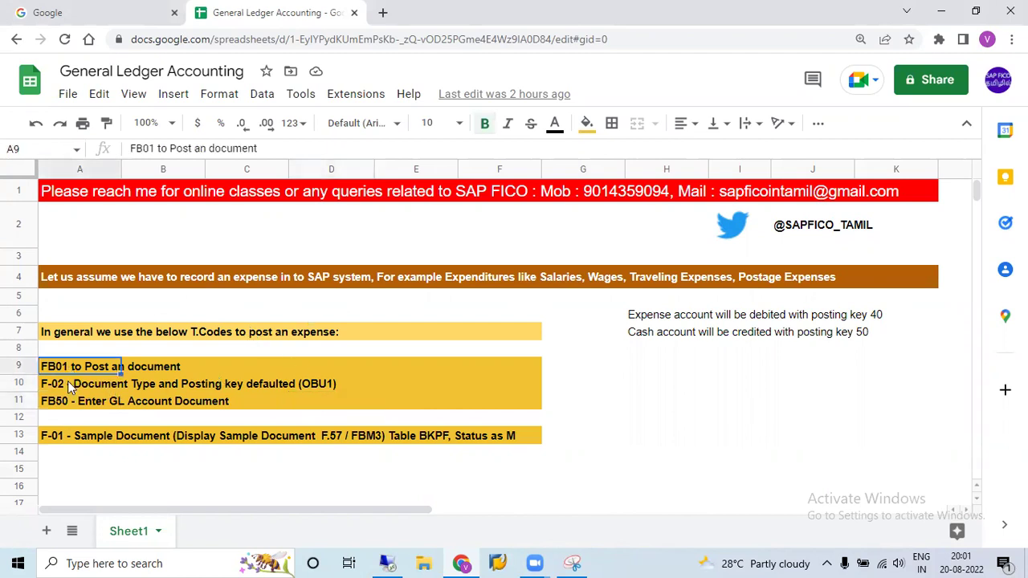
click(65, 387)
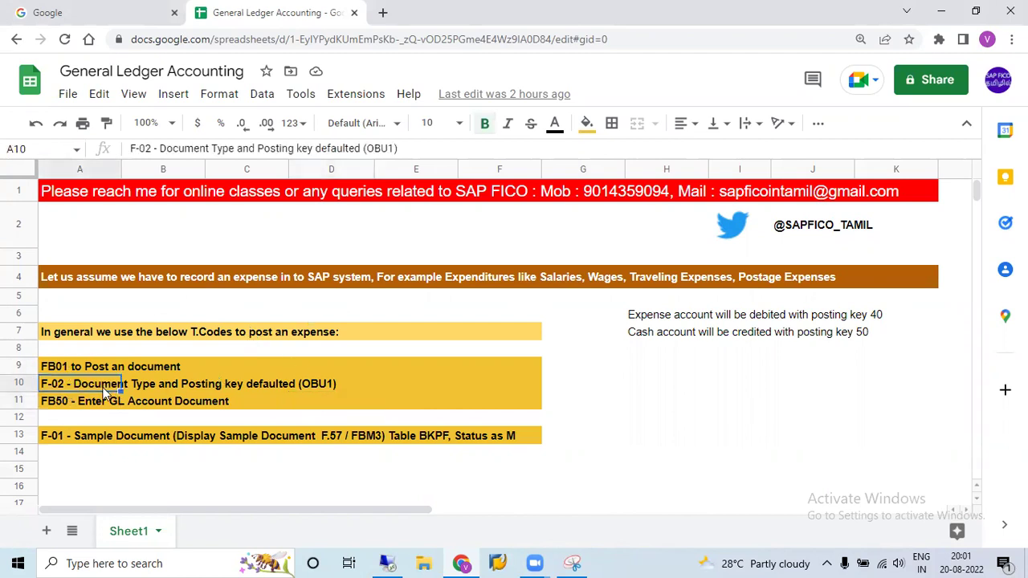
click(415, 383)
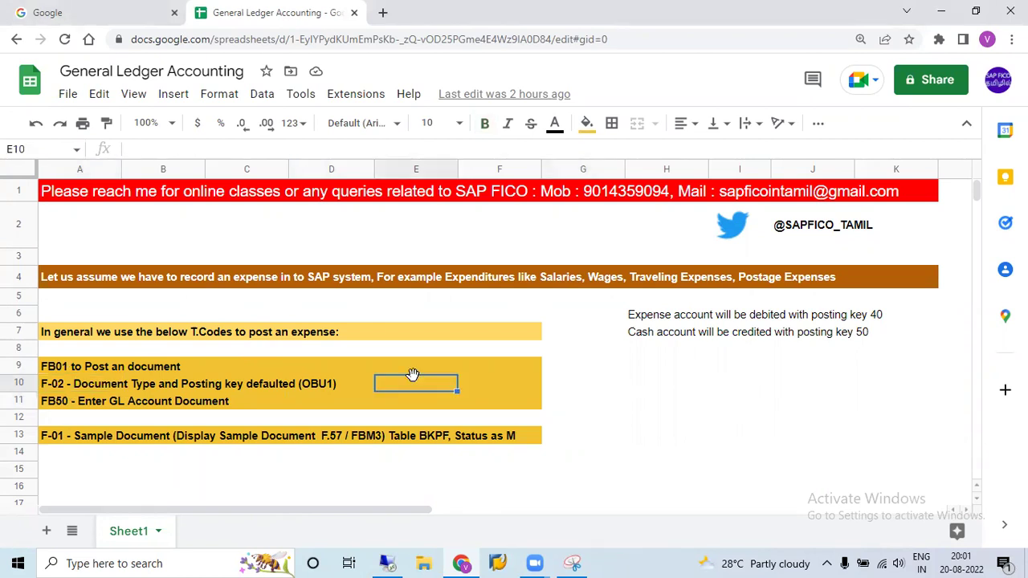
click(386, 563)
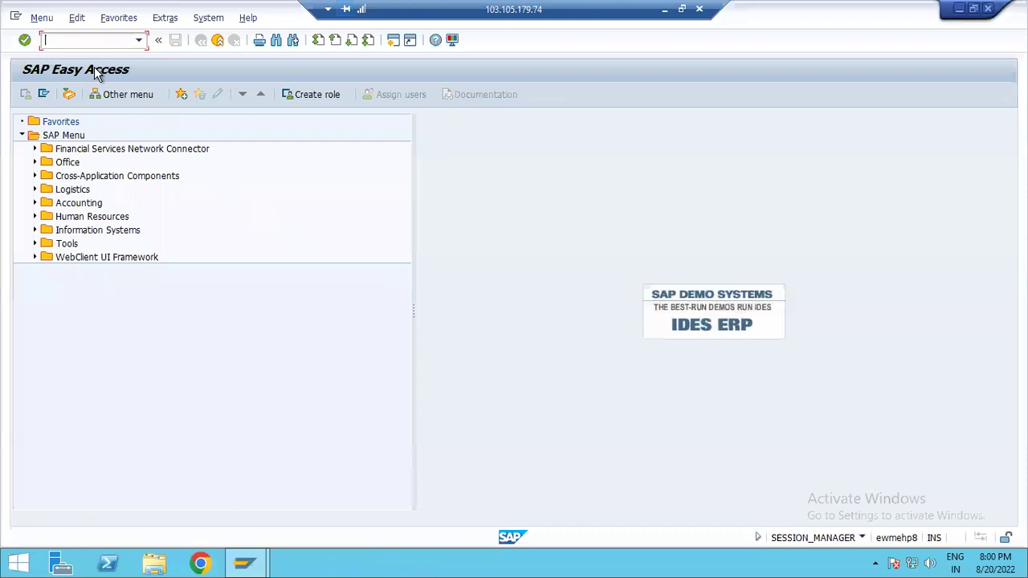
Run /NFB01 and check its document type and posting key fields.
text(/NFB01)
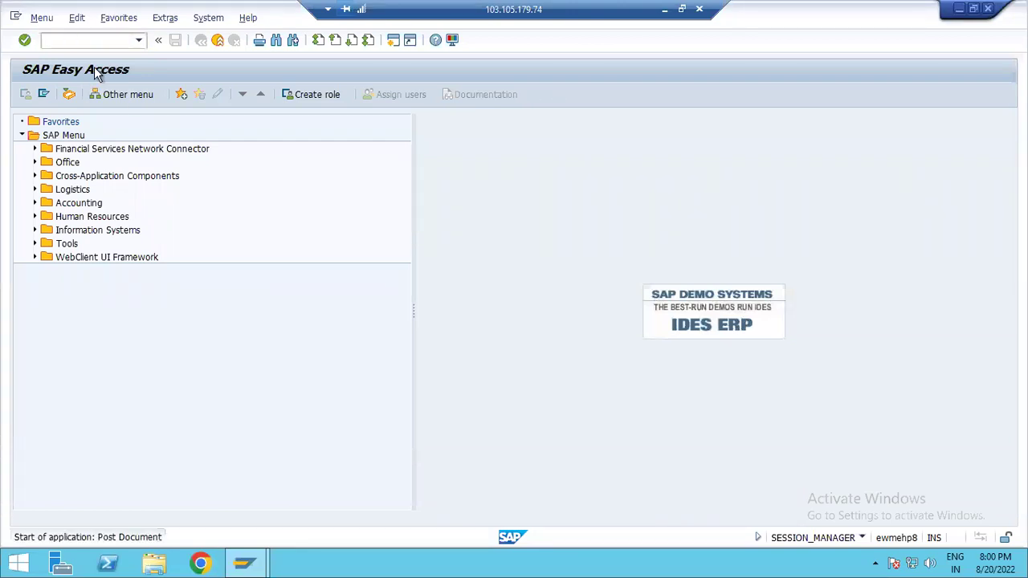
key(Return)
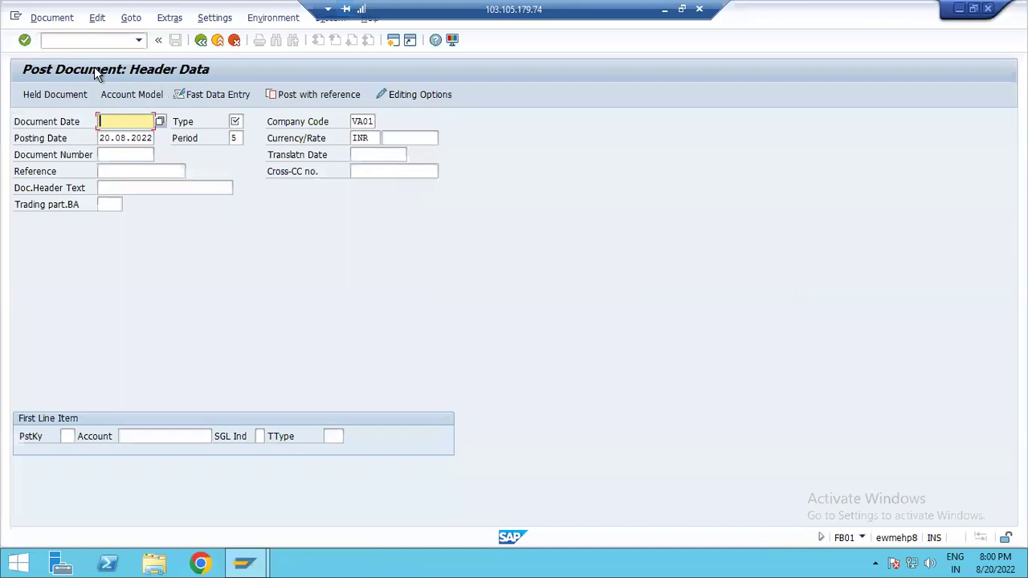
click(236, 121)
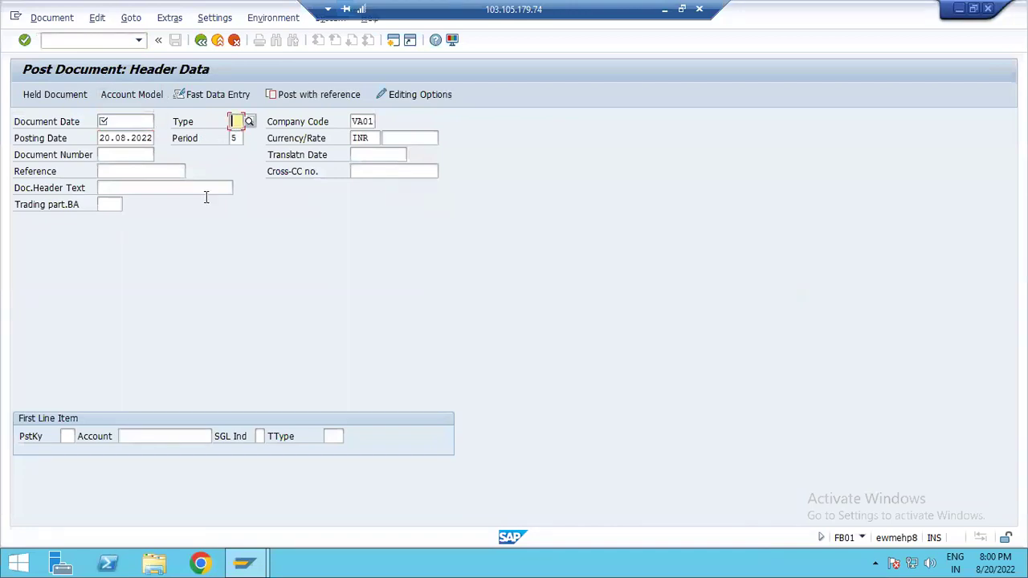
click(67, 437)
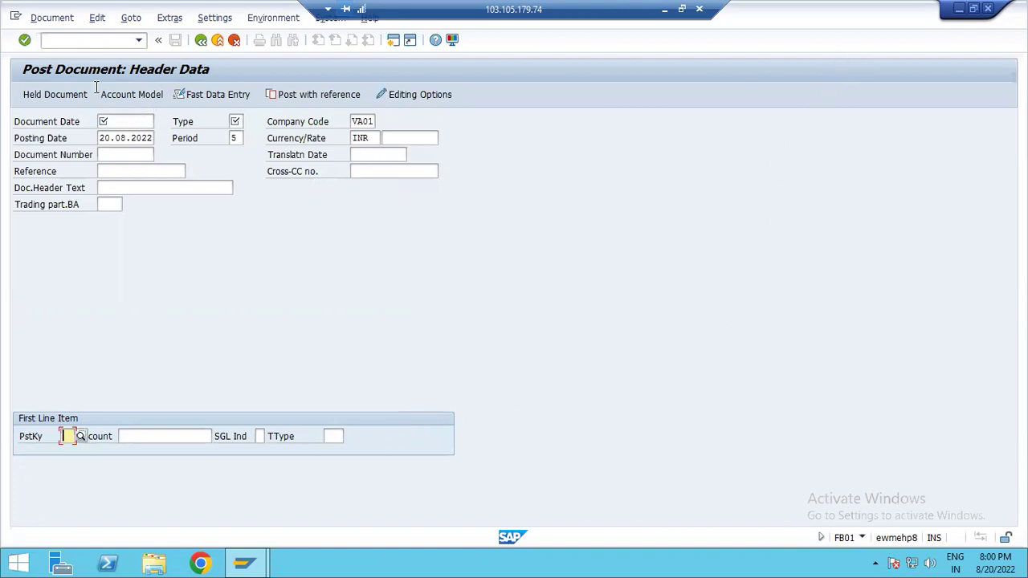
Open F-02 with /NF-02, confirm default type SA and posting key 40, then minimize SAP.
click(65, 39)
text(/NF-02)
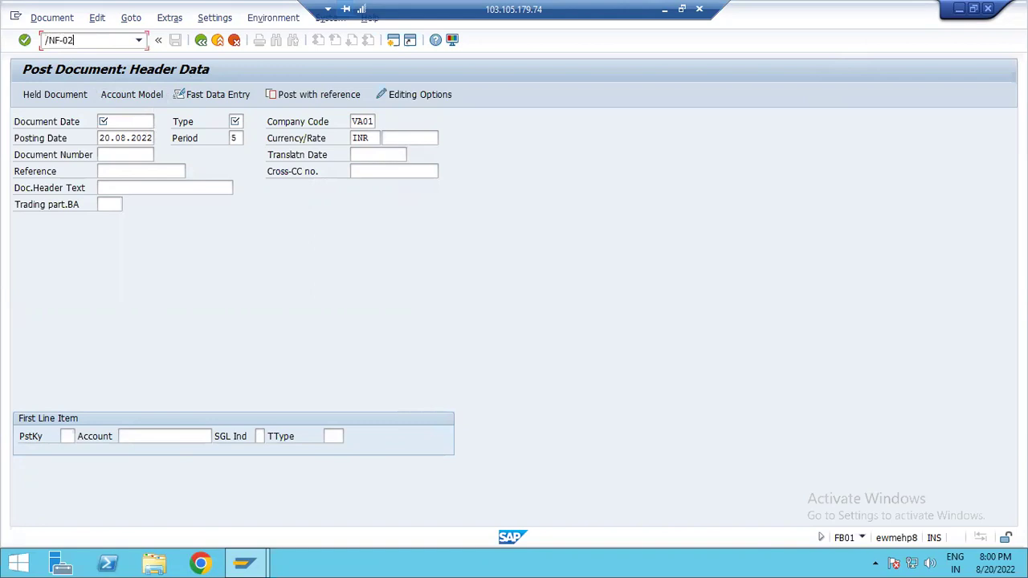
key(Return)
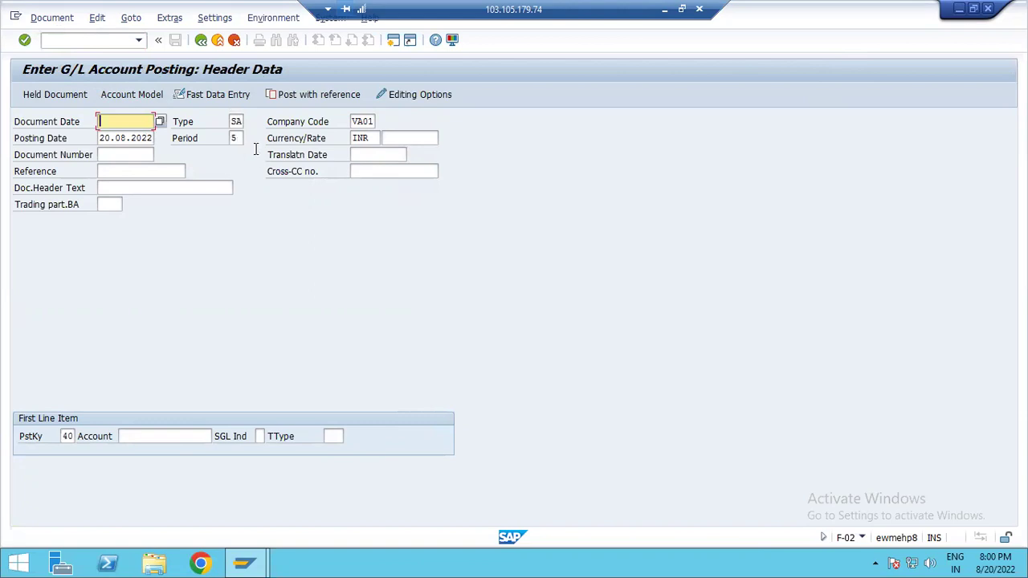
click(68, 437)
text(40)
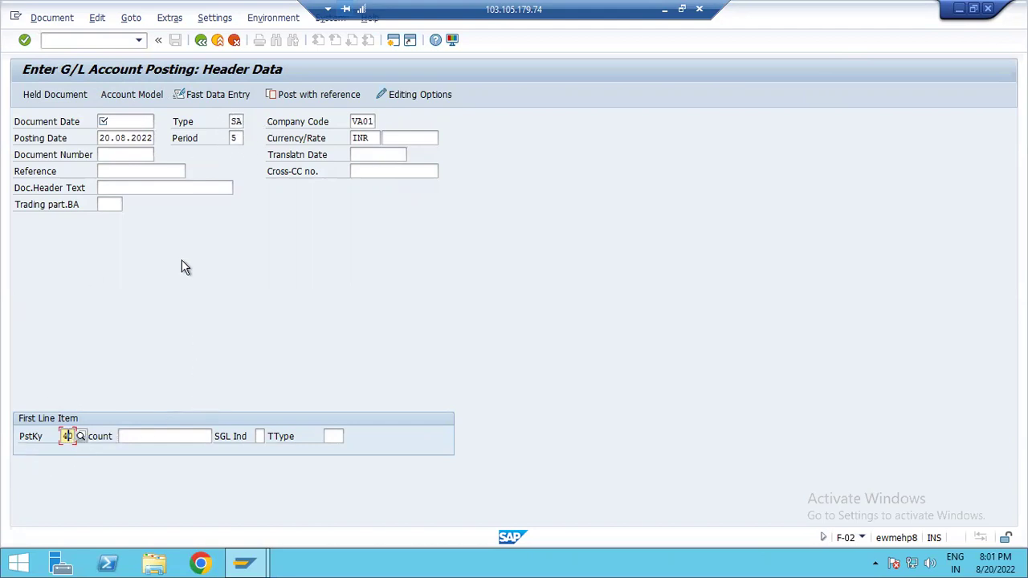
click(663, 10)
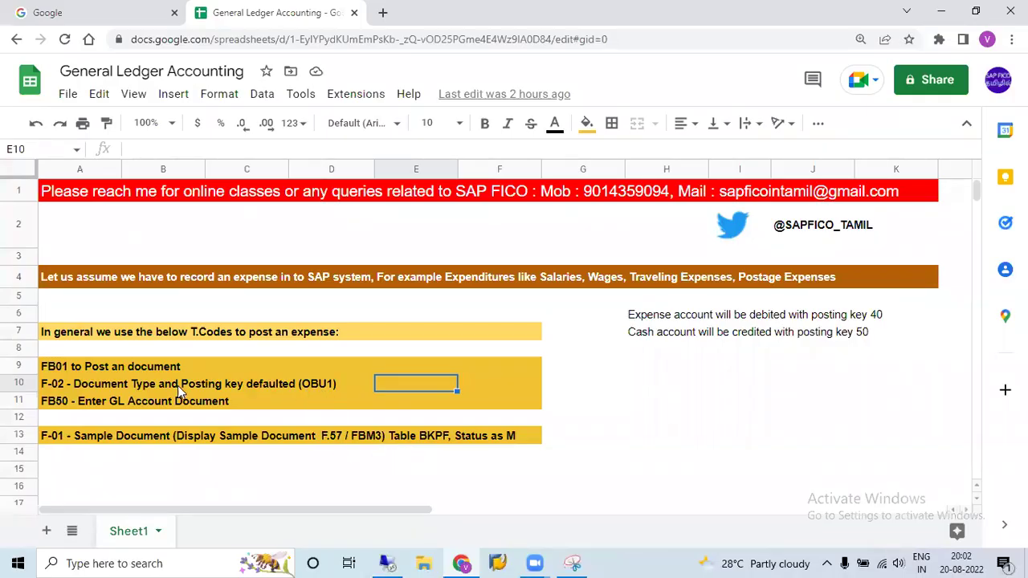
Highlight the OBU1 code in the F-02 note in cell A10, then return to SAP.
click(283, 389)
double_click(295, 382)
drag(294, 382, 326, 382)
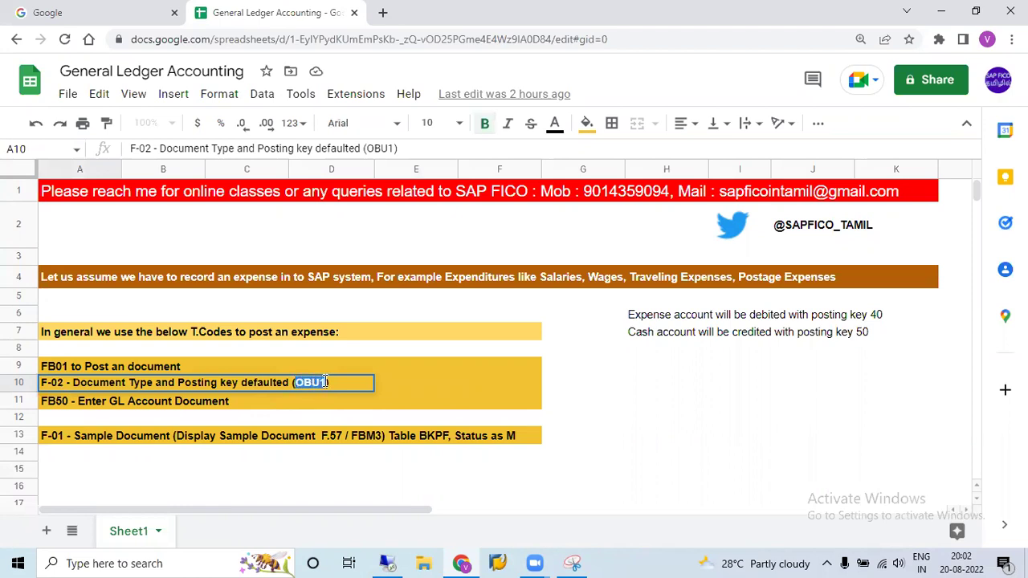
click(386, 563)
Run /NOBU1, acknowledge both warnings and view F-02's defaults SA and 40.
click(84, 41)
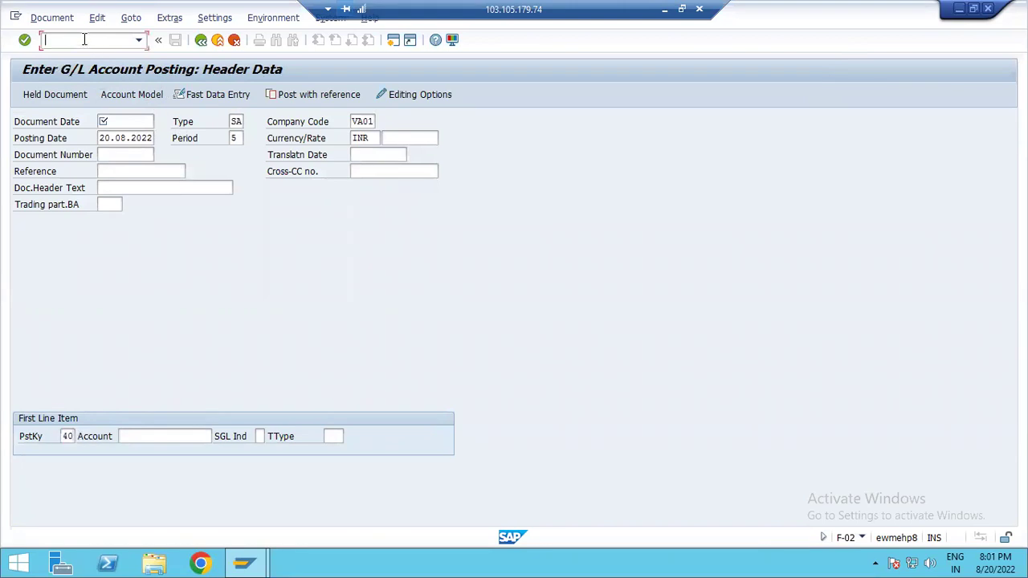
text(/NOBU1)
key(Return)
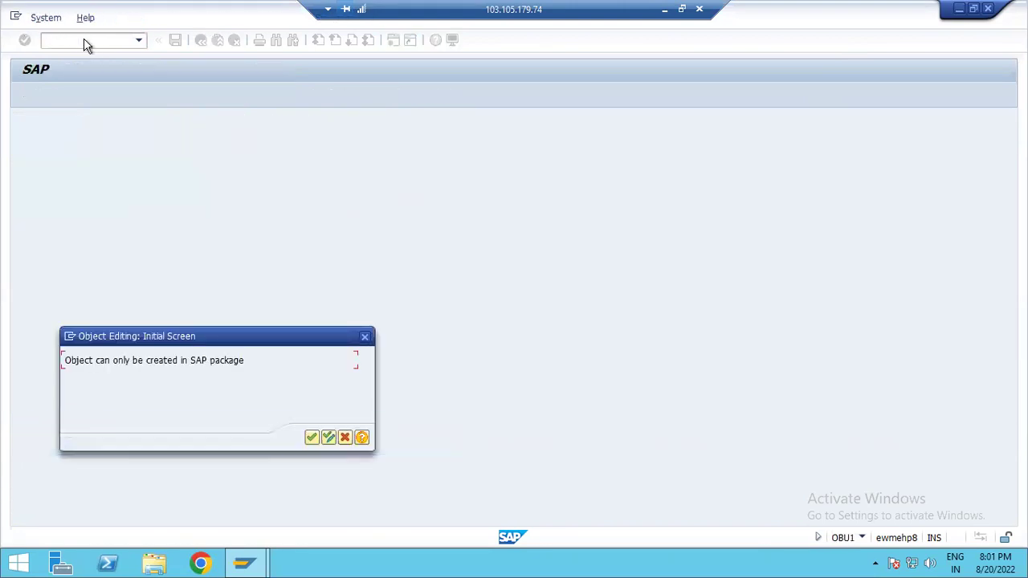
click(309, 438)
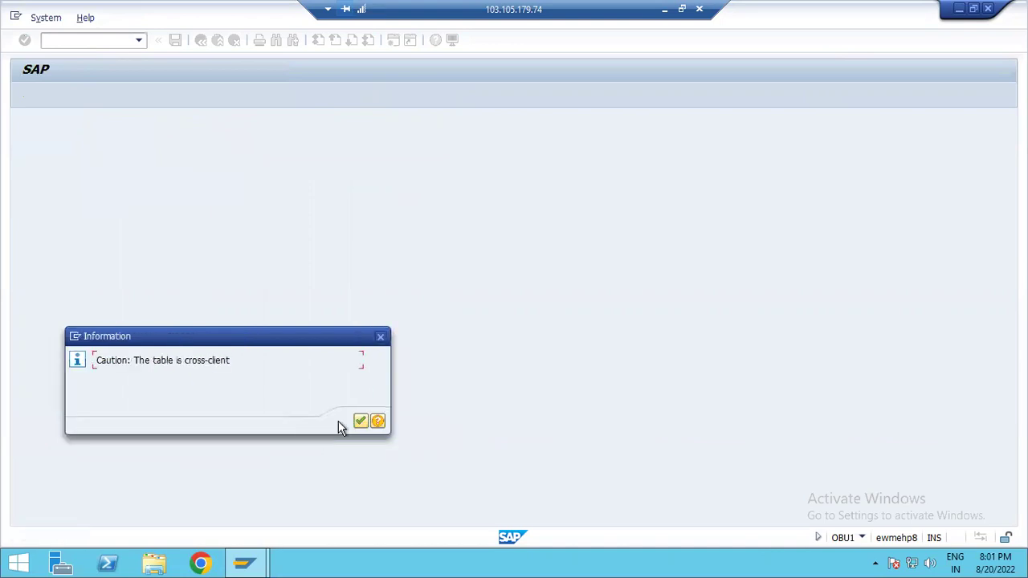
click(361, 422)
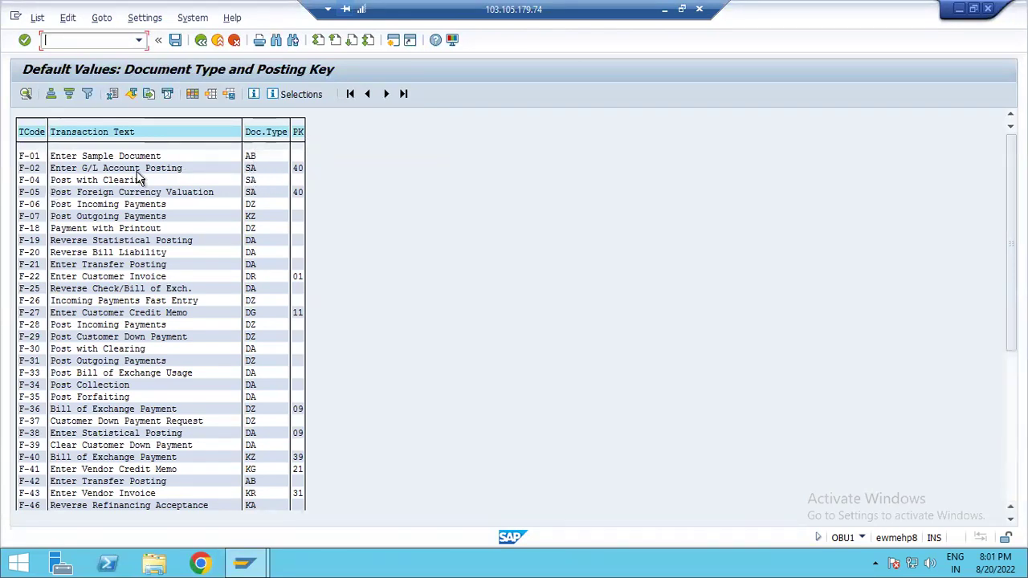
double_click(30, 169)
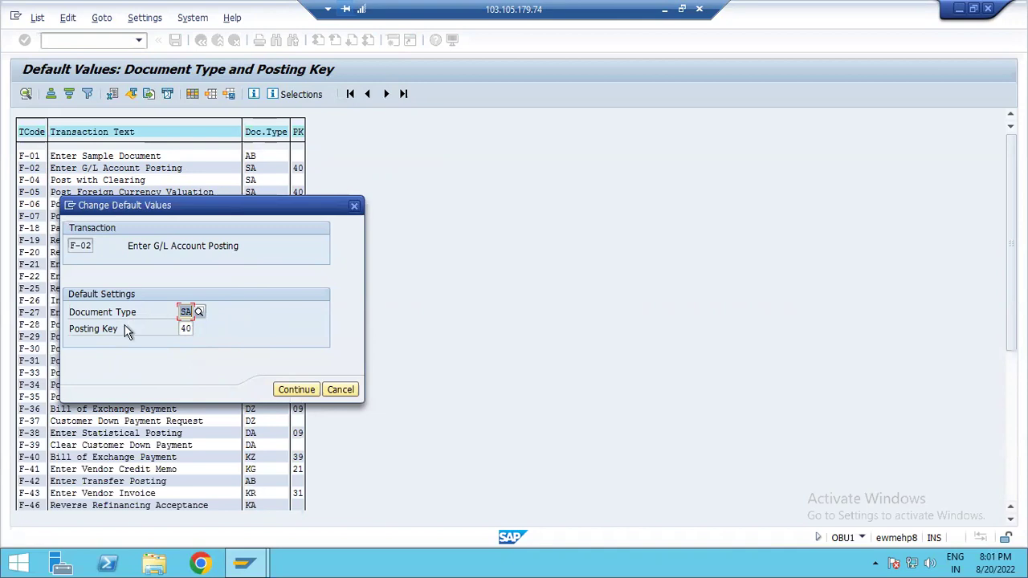
click(355, 207)
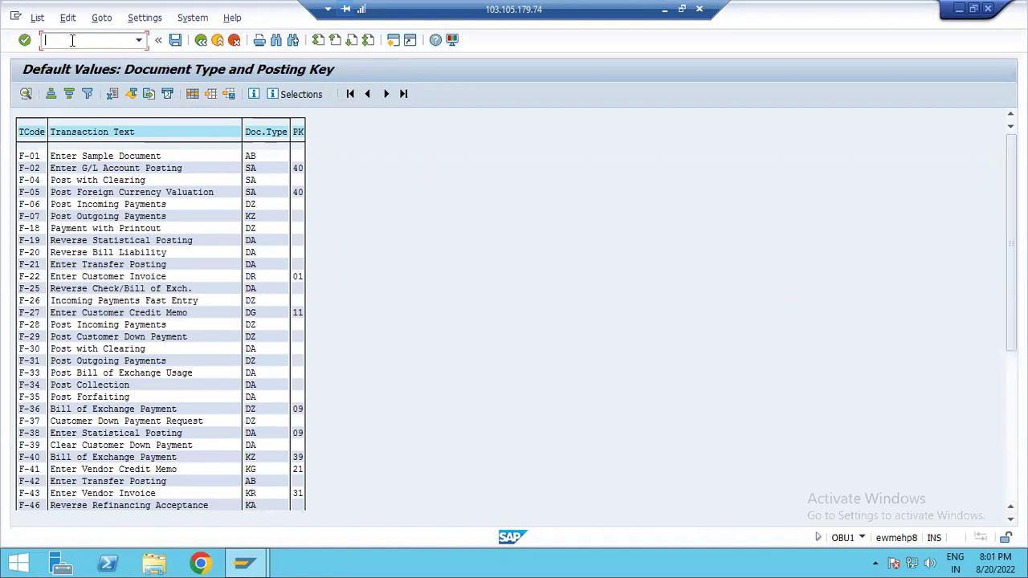
Check the FB01 note in cell A9 and come back to SAP.
click(667, 10)
click(58, 370)
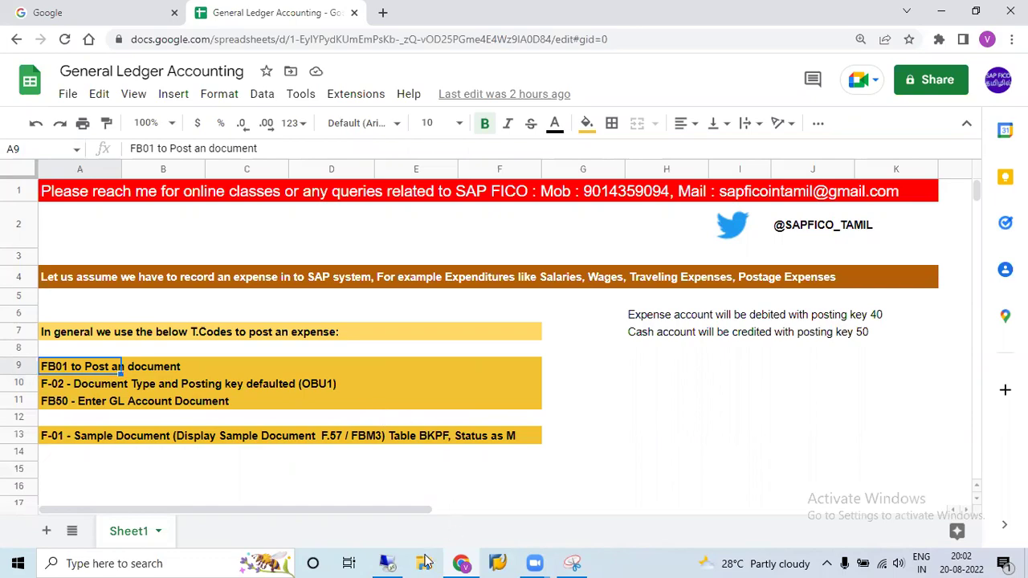
click(390, 562)
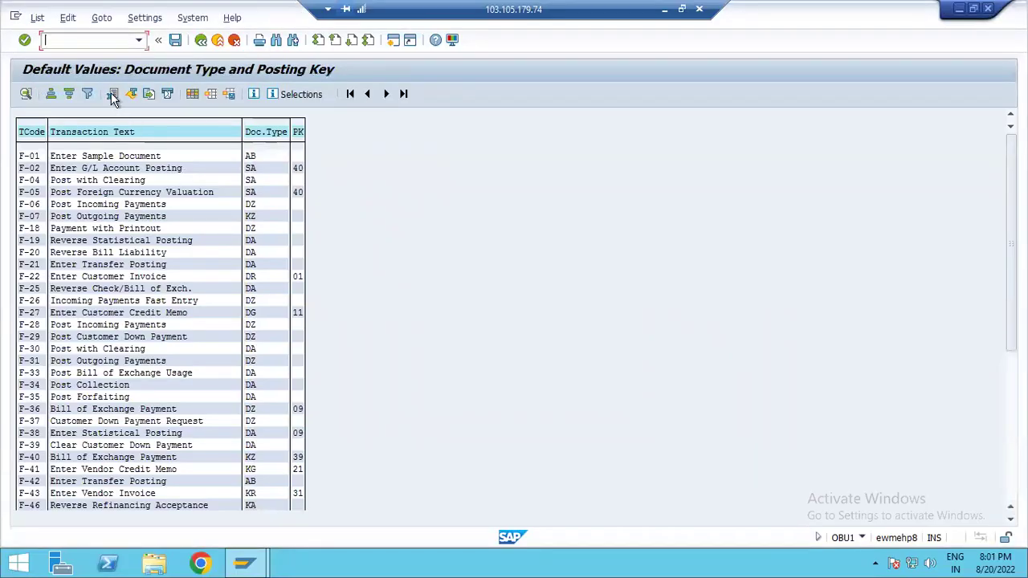
Start an FB01 document dated 18.08.2022, type SA, posting date 18.08.2022.
text(/NFB01)
key(Return)
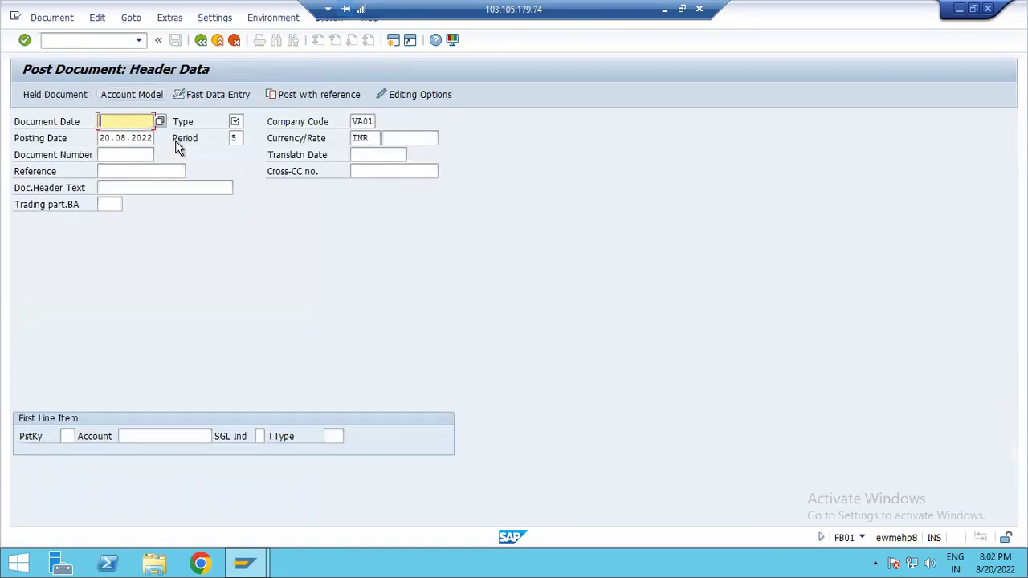
text(18.)
key(Down)
key(Tab)
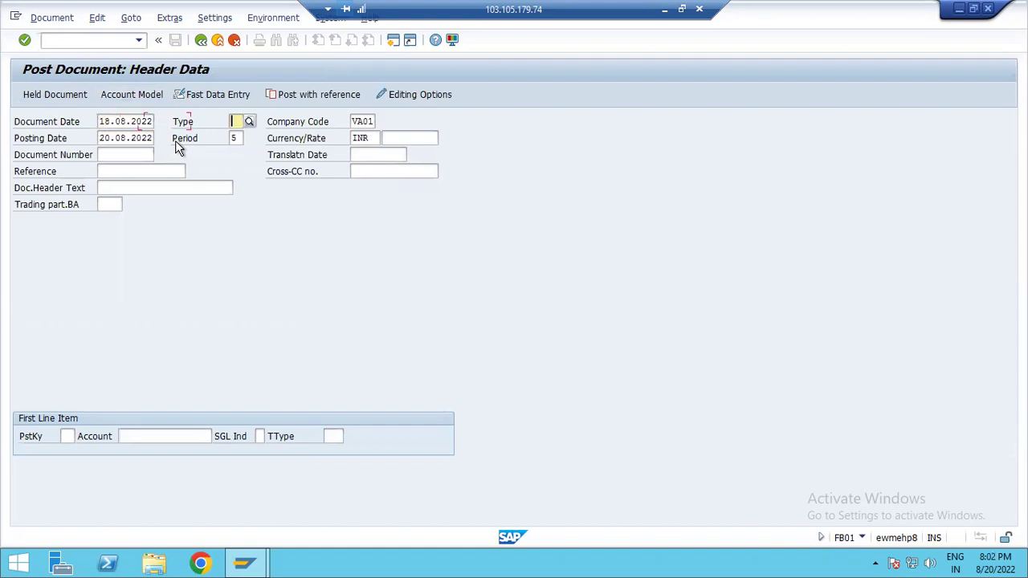
text(SA)
key(Tab)
key(Tab)
text(18.08.2022)
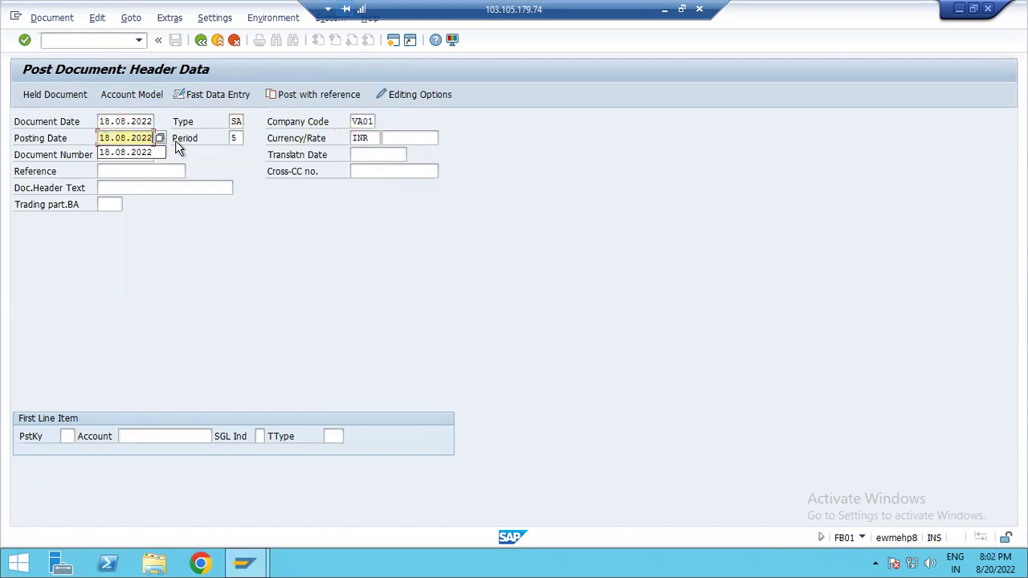
key(Tab)
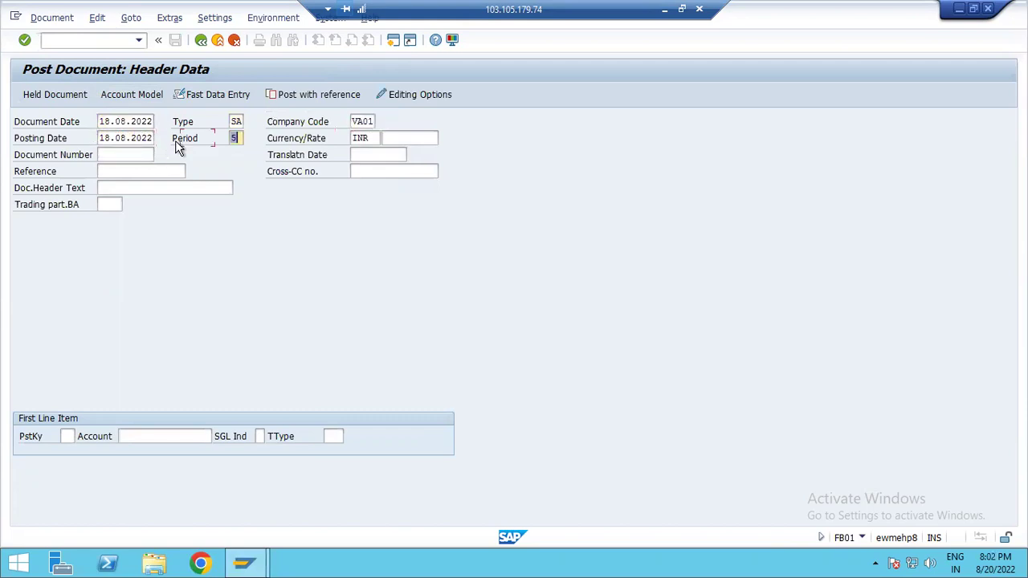
Begin the first line with posting key 40 on account 400008 Salaries Account.
click(68, 437)
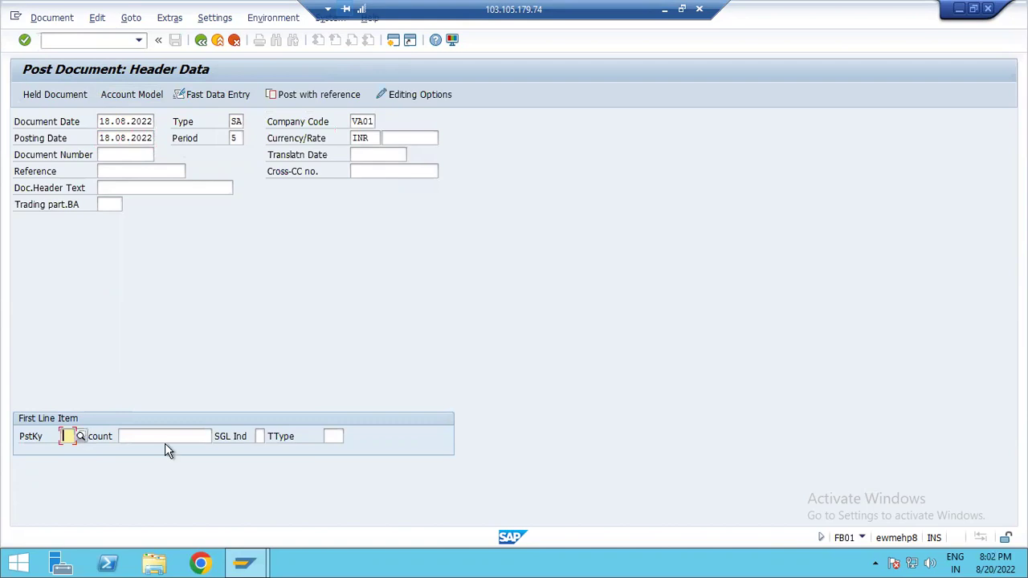
text(40)
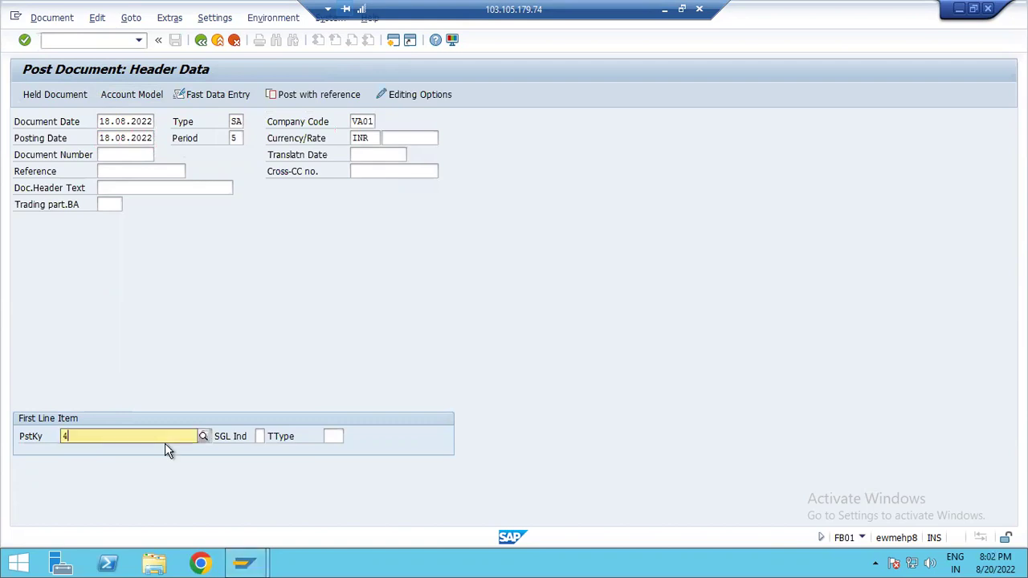
click(172, 434)
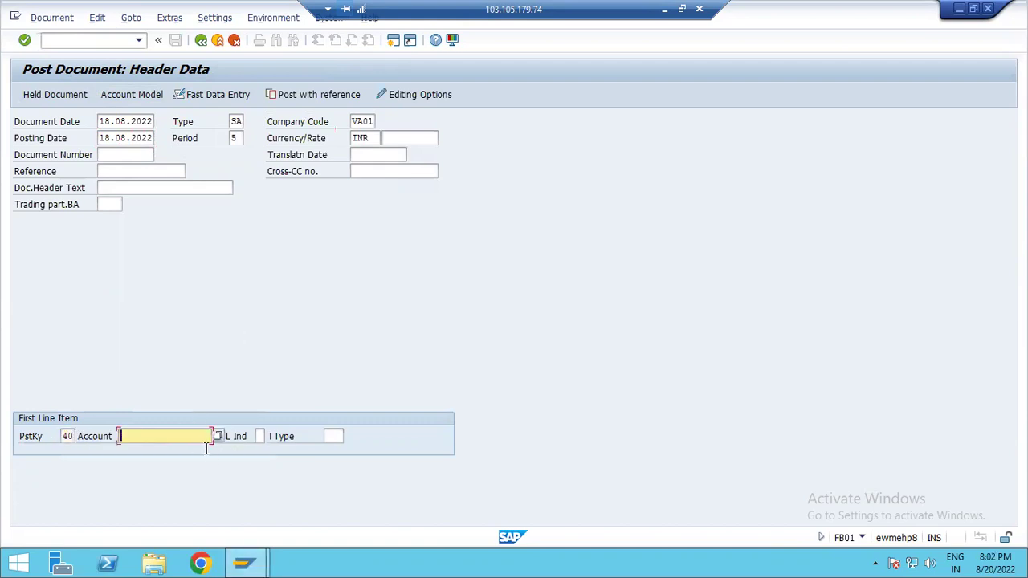
key(F4)
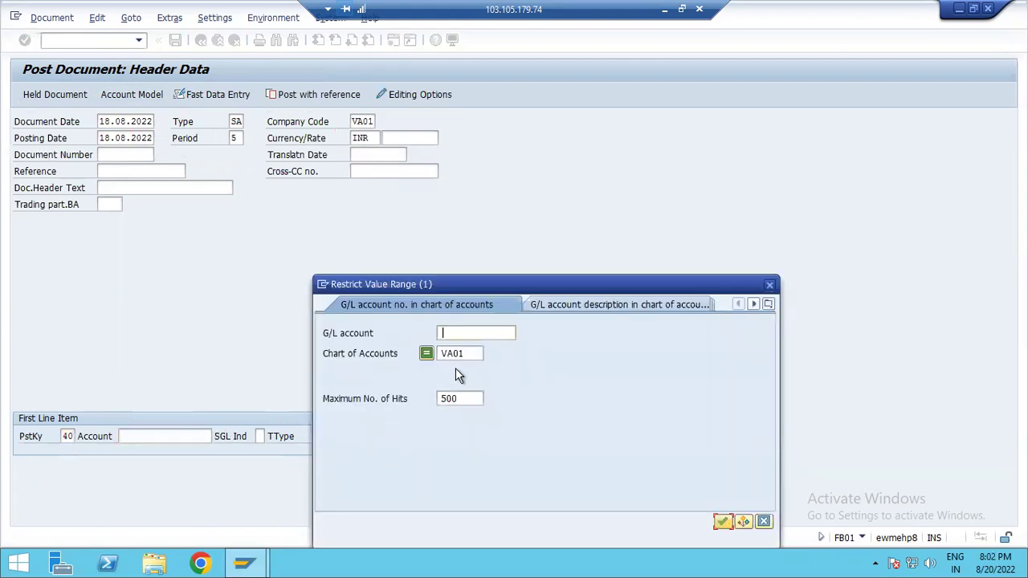
click(722, 522)
click(432, 396)
double_click(430, 394)
key(Return)
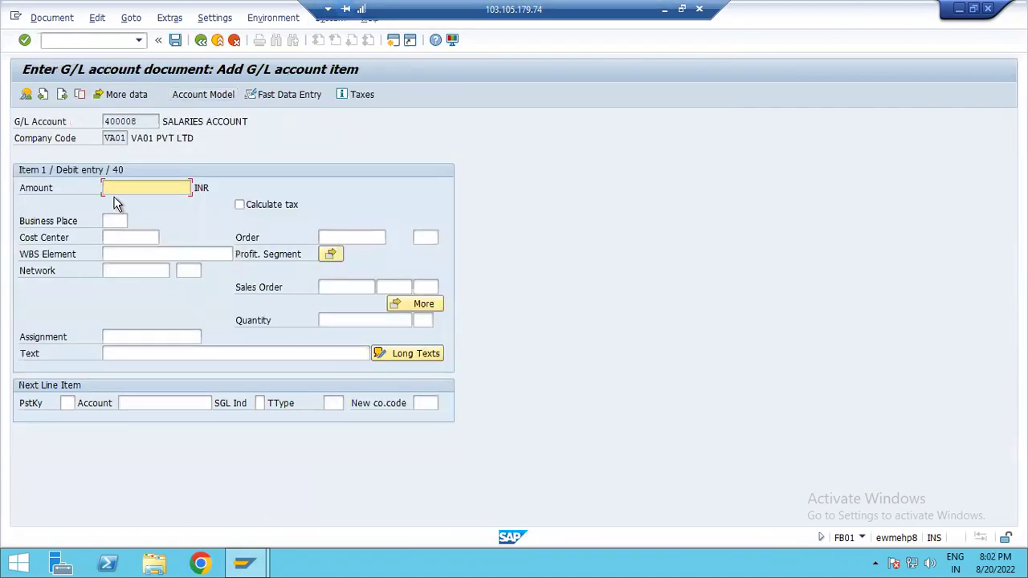
Give the debit amount 10000, cost center DEAPRT_A and text SALARIES PAID; next key 50.
text(10000)
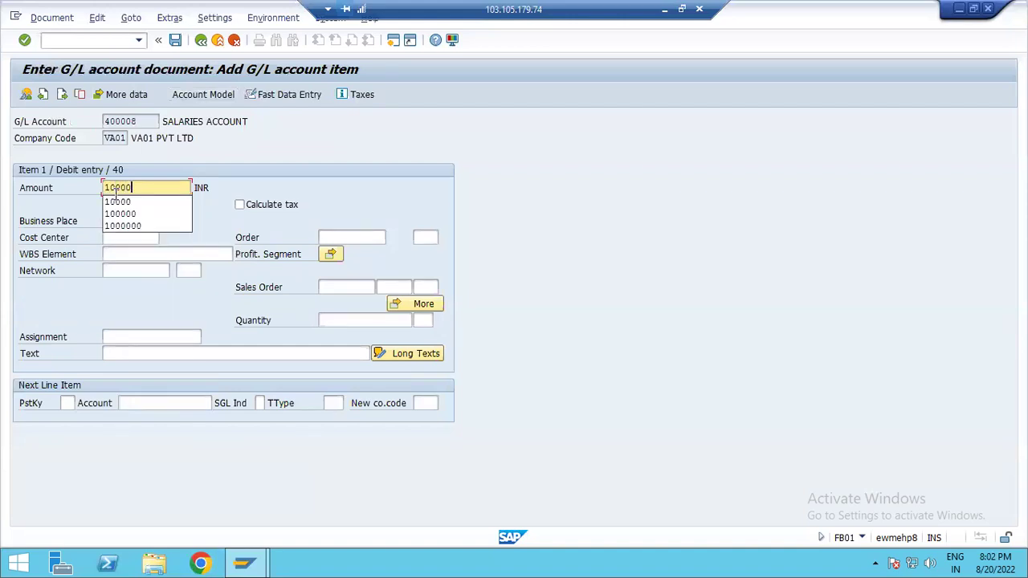
click(113, 237)
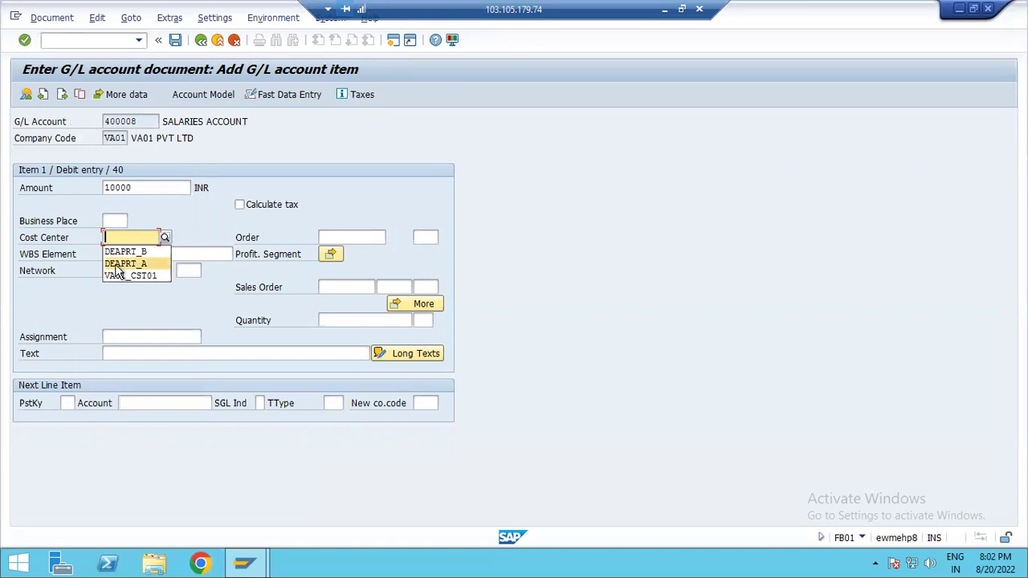
click(117, 264)
click(67, 403)
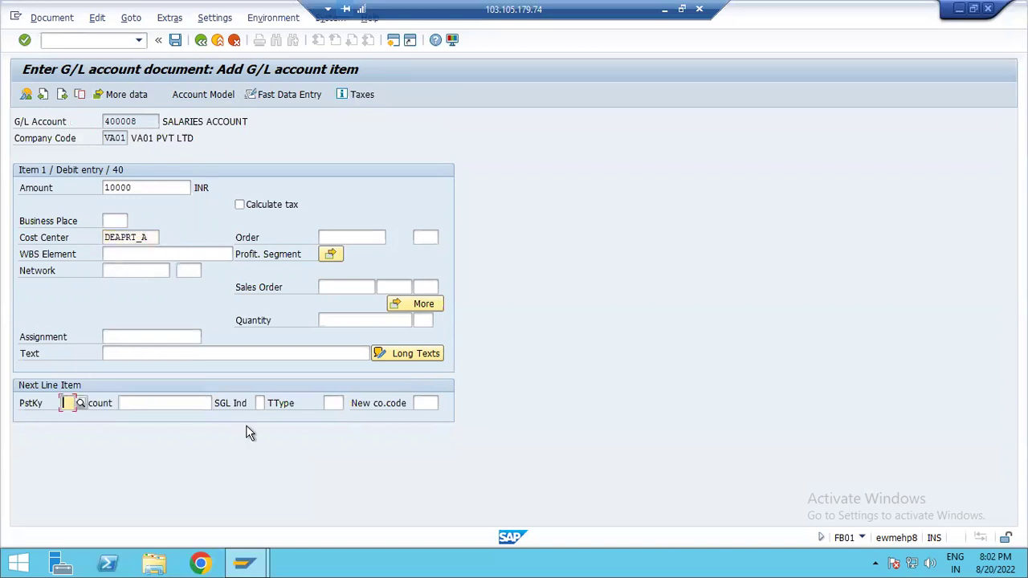
text(50)
click(141, 354)
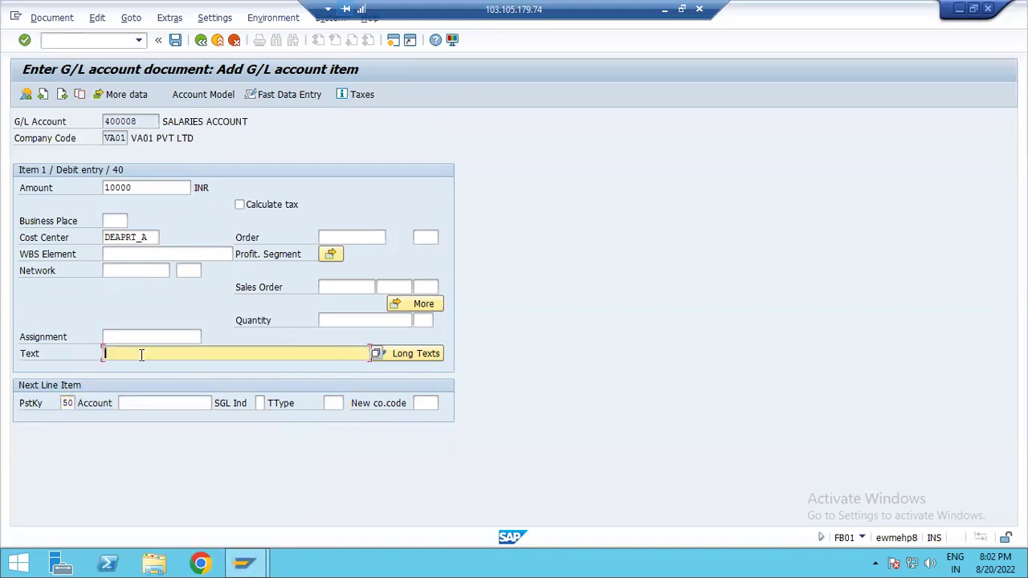
text(SALARIES)
key(Down)
key(Return)
Select account 100000 Cash Account for the credit line.
click(176, 408)
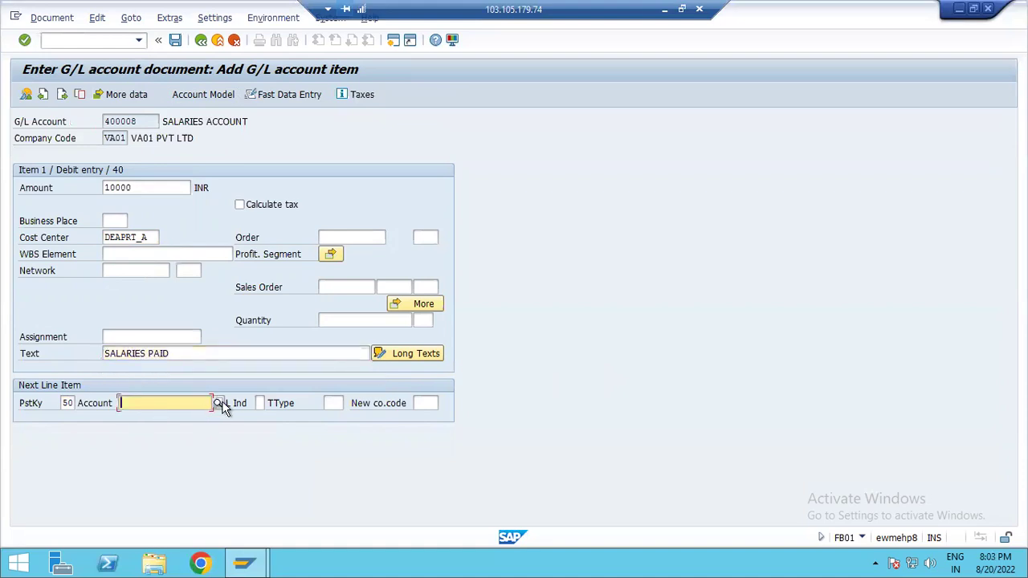
click(218, 404)
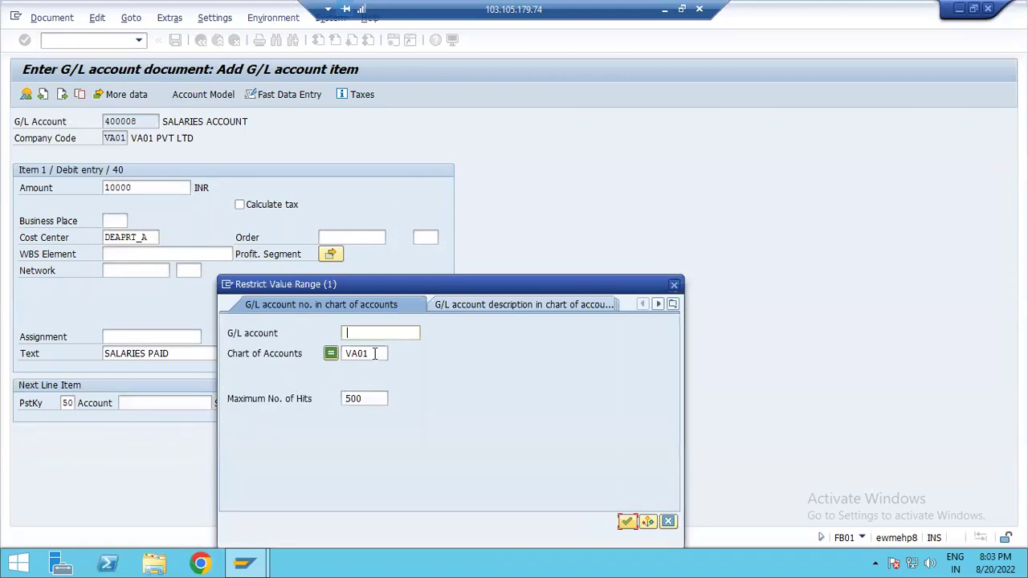
click(627, 522)
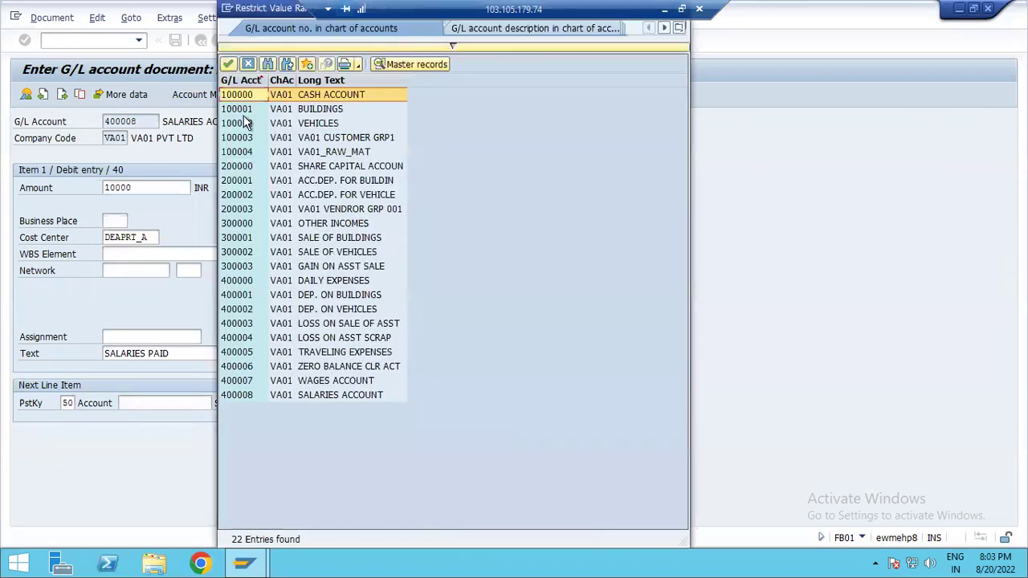
click(228, 64)
key(Return)
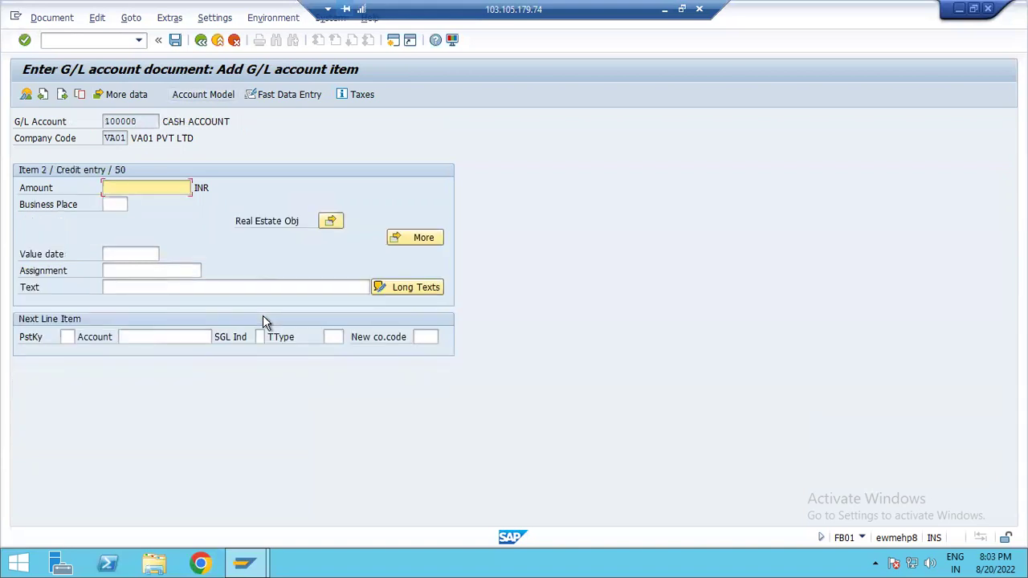
Auto-fill the credit with * amount and + text, view the overview, and enter /OFBL3N.
text(*)
click(114, 288)
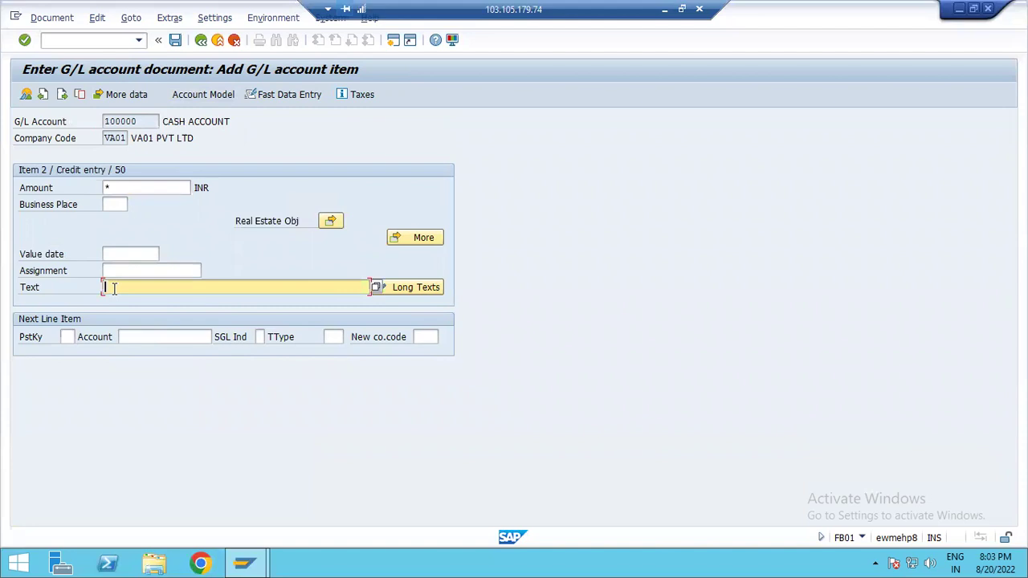
text(+)
key(Return)
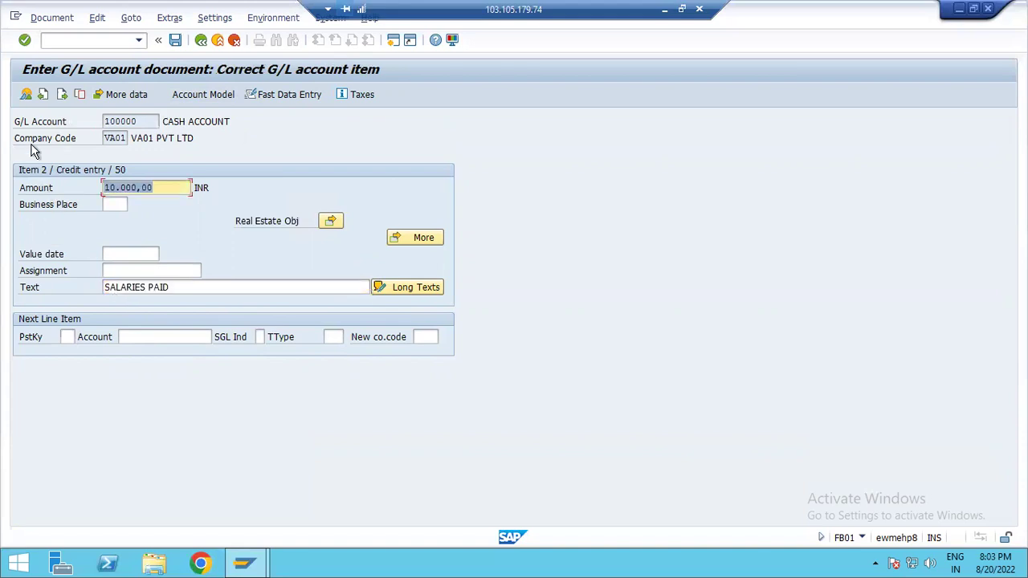
click(26, 95)
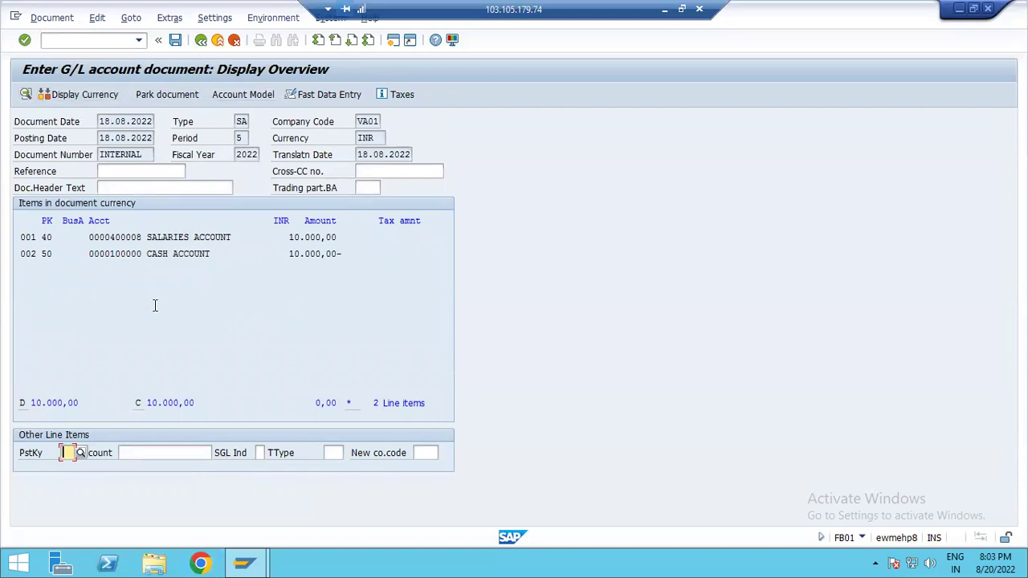
click(60, 40)
text(/OFBL3N)
Run FBL3N for all items posted 18.08.2022 in VA01 with no G/L account restriction.
key(Return)
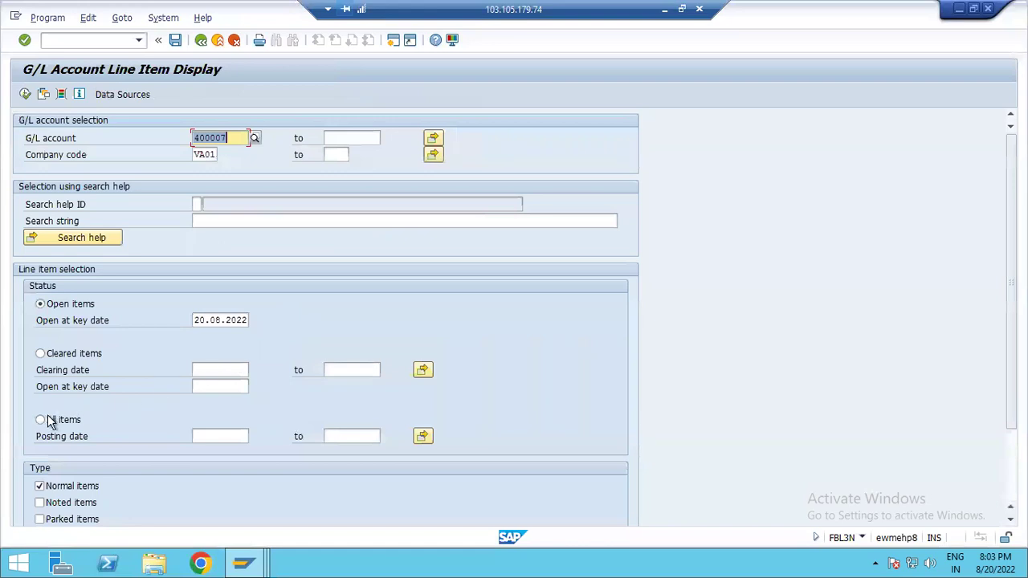
click(64, 420)
click(237, 436)
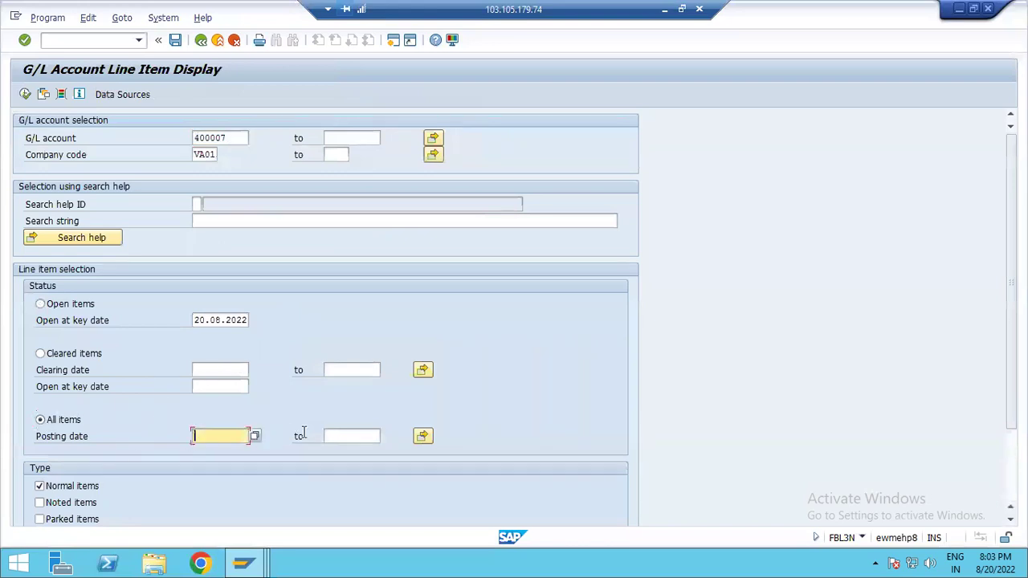
text(18.08.2022)
key(Tab)
text(1)
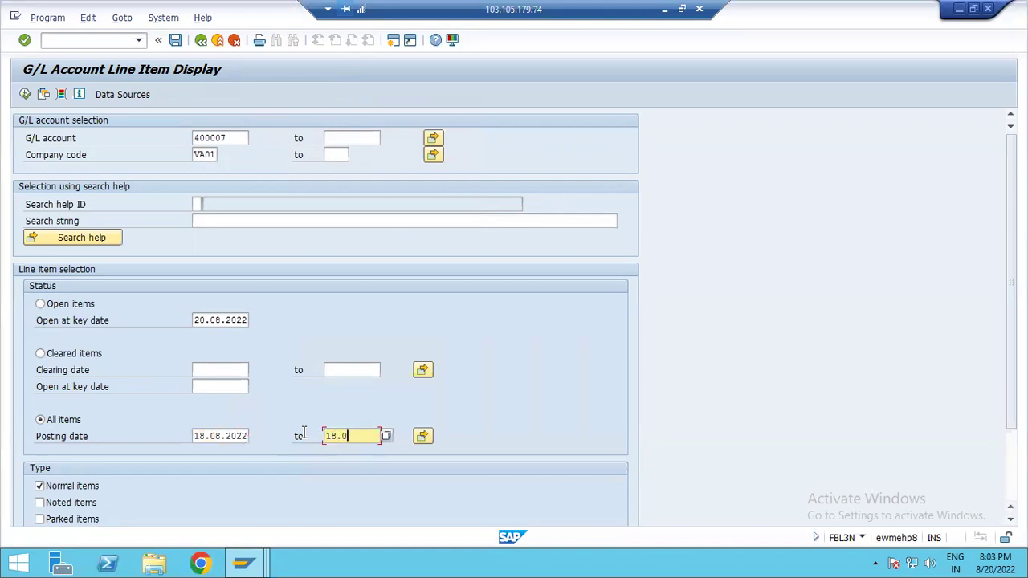
text(8.08.2022)
click(25, 94)
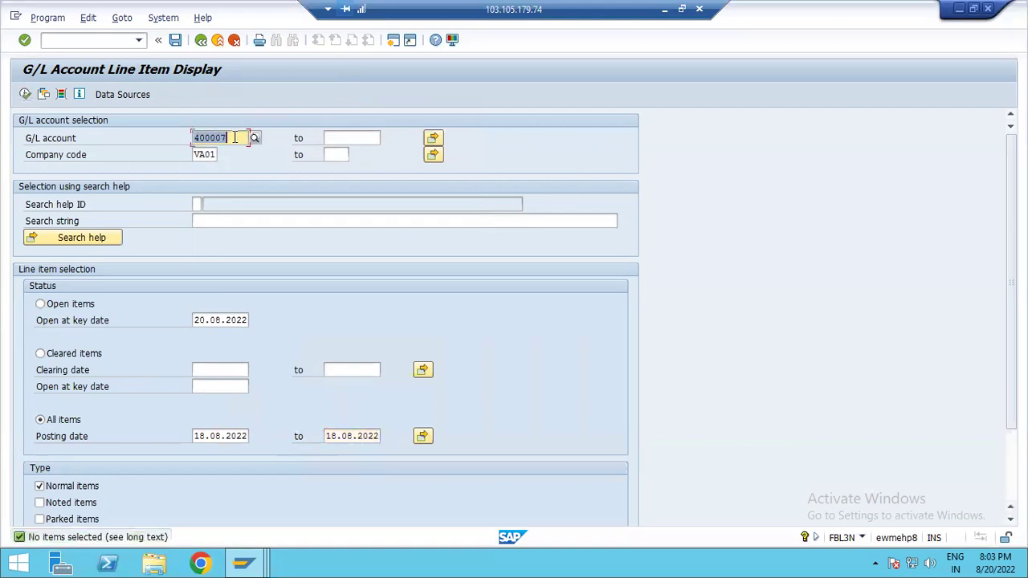
key(Delete)
click(205, 154)
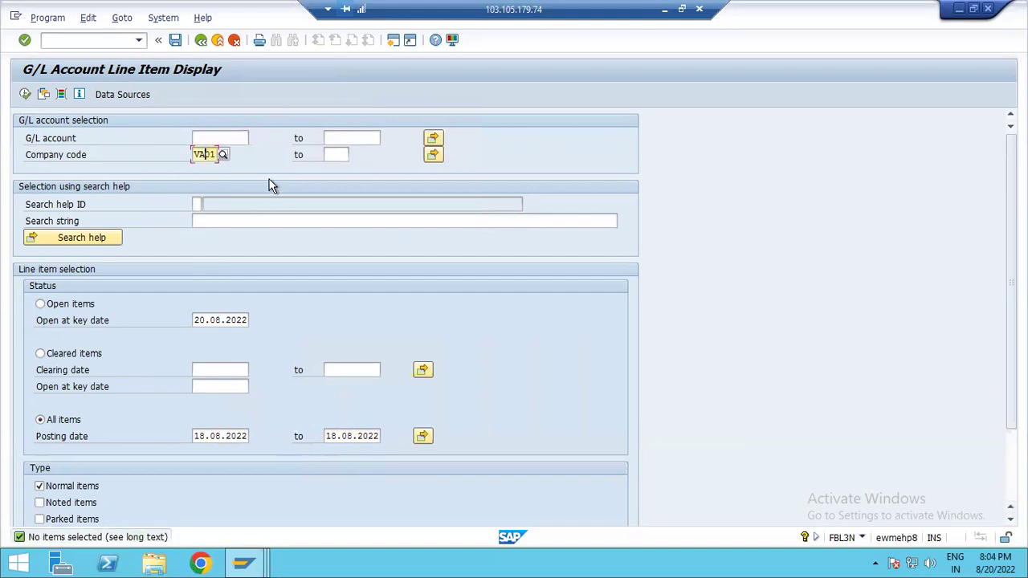
click(25, 94)
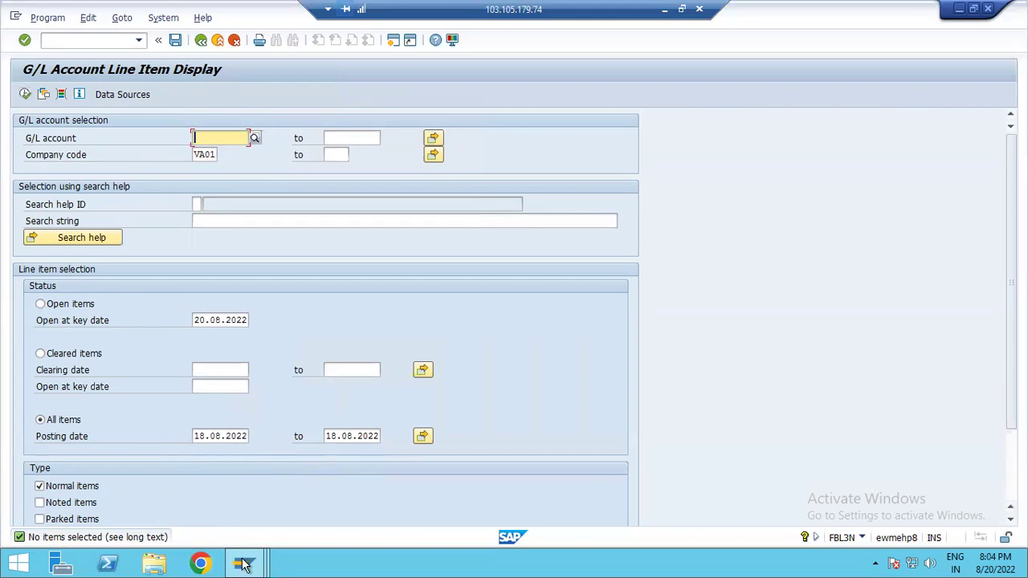
Go back to the balanced salaries document and post it as document 100013.
mouse_move(243, 562)
click(252, 477)
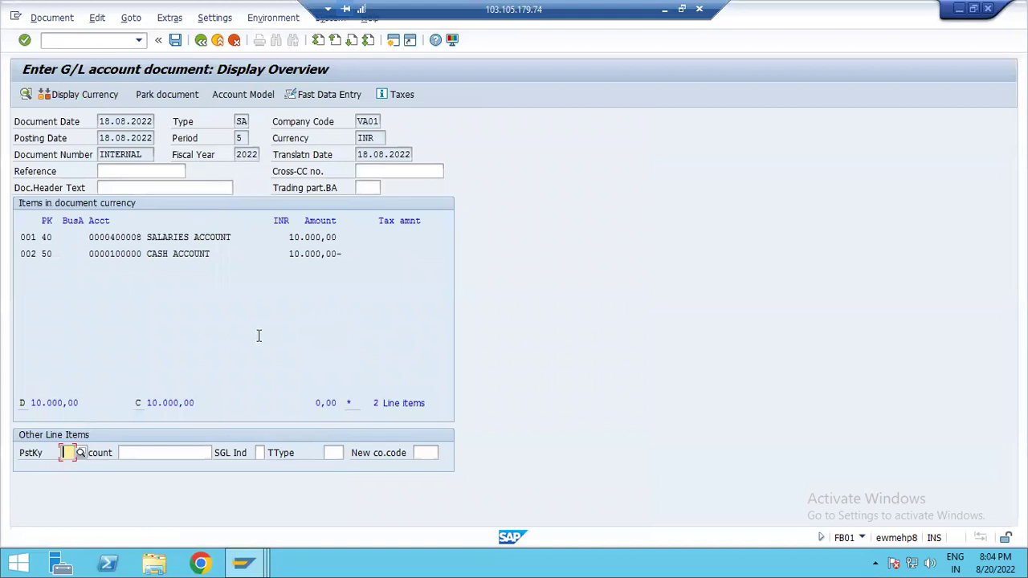
click(175, 40)
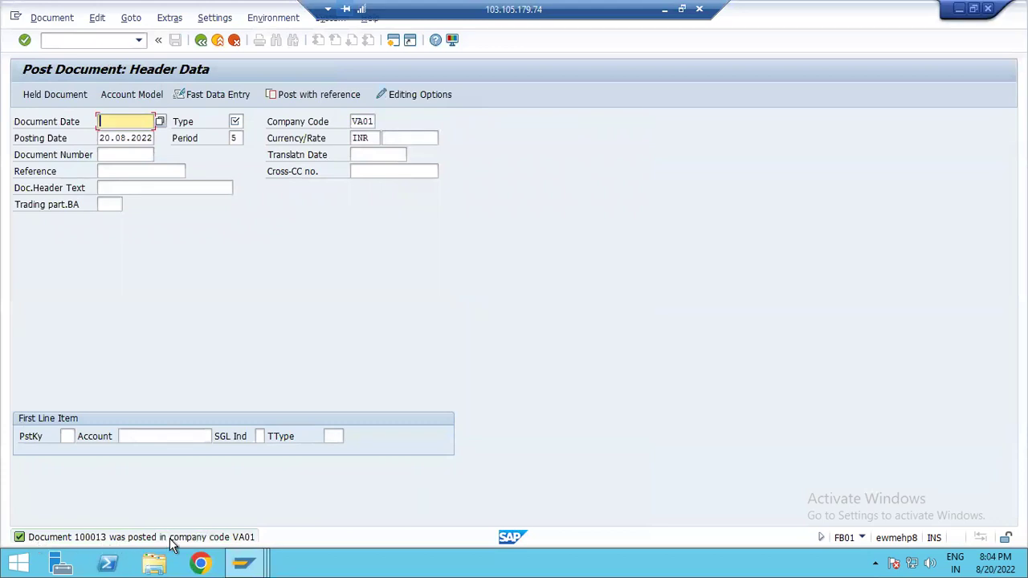
Rerun the FBL3N report to list document 100013's 10.000,00 cash and salaries lines.
mouse_move(252, 564)
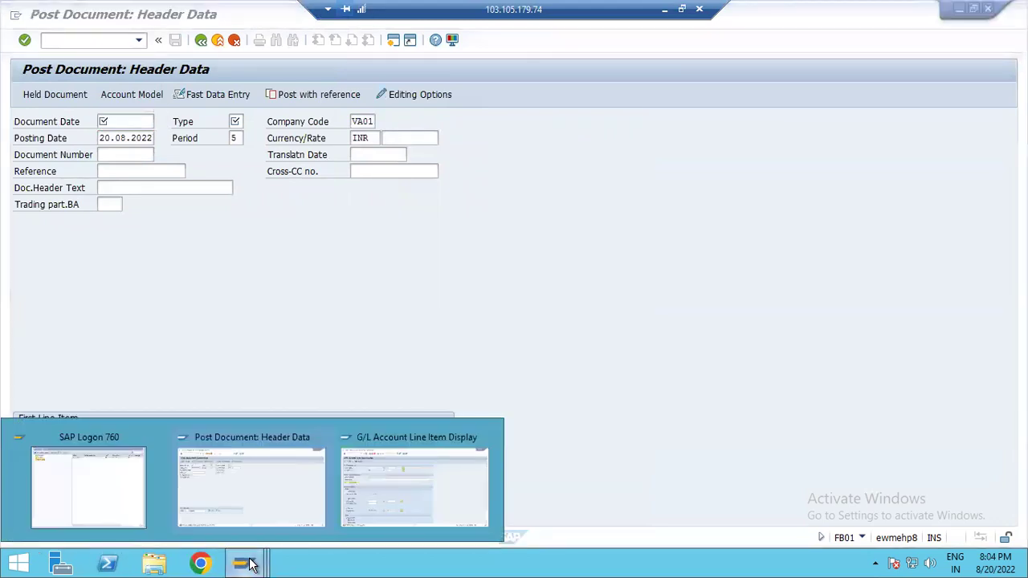
click(392, 487)
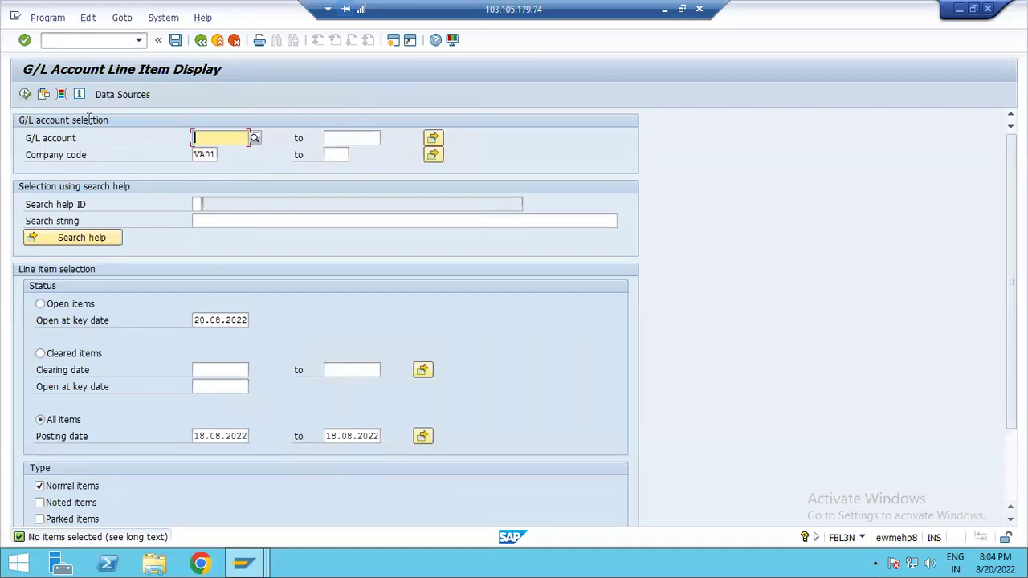
click(24, 94)
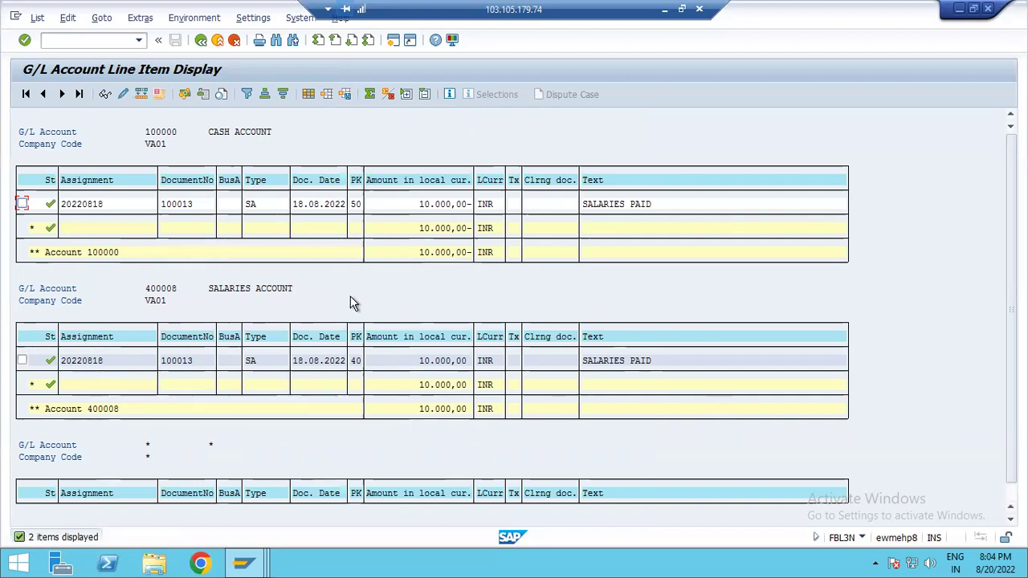
Check the F-02 note in cell A10, then bring the SAP posting header window forward.
click(664, 9)
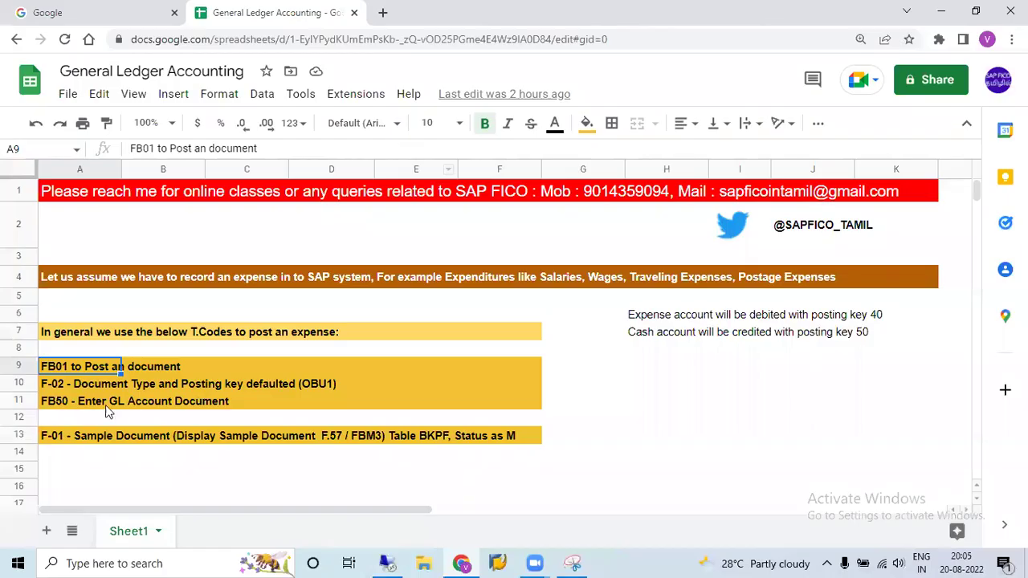
click(60, 387)
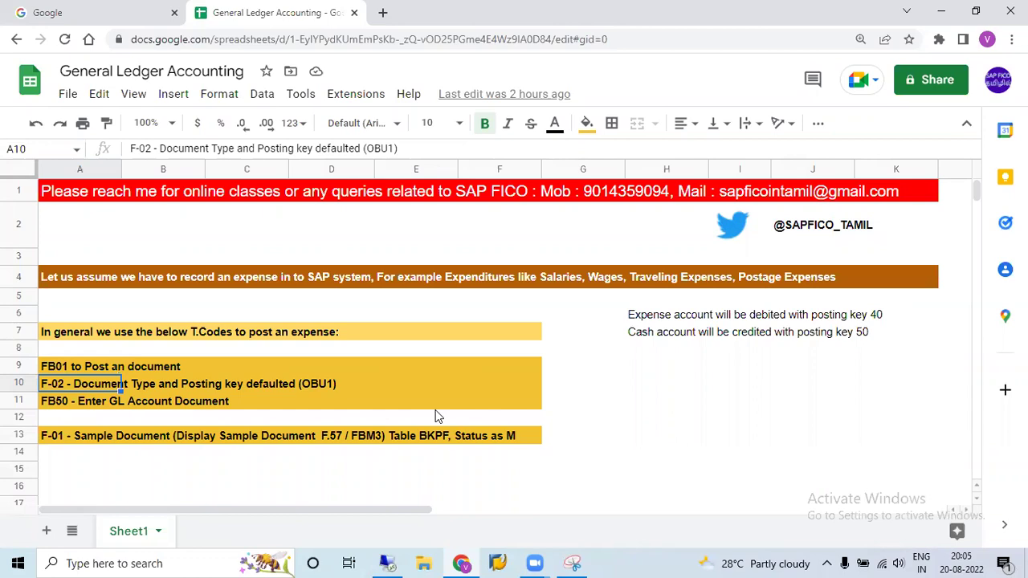
mouse_move(394, 563)
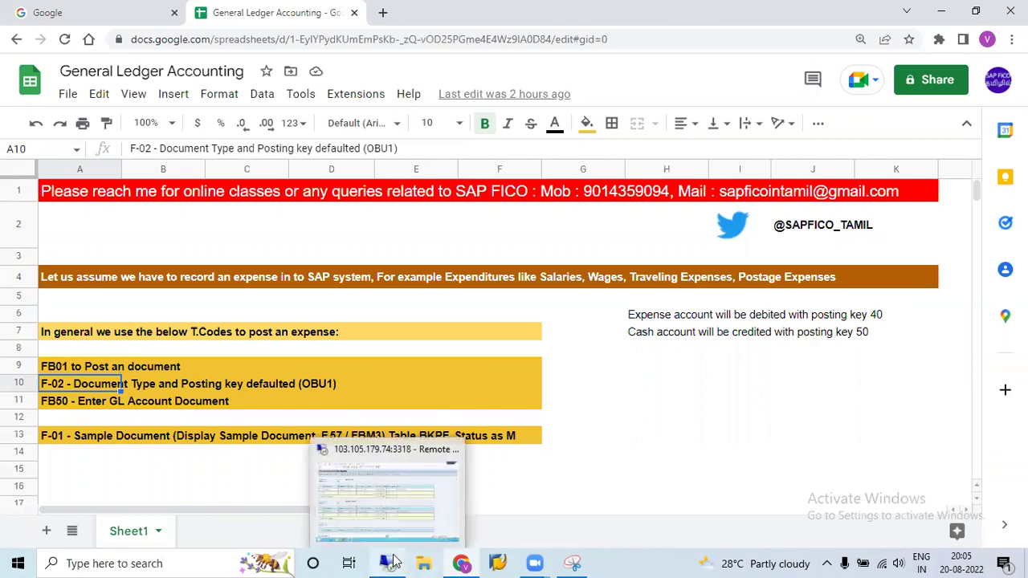
click(391, 492)
mouse_move(243, 563)
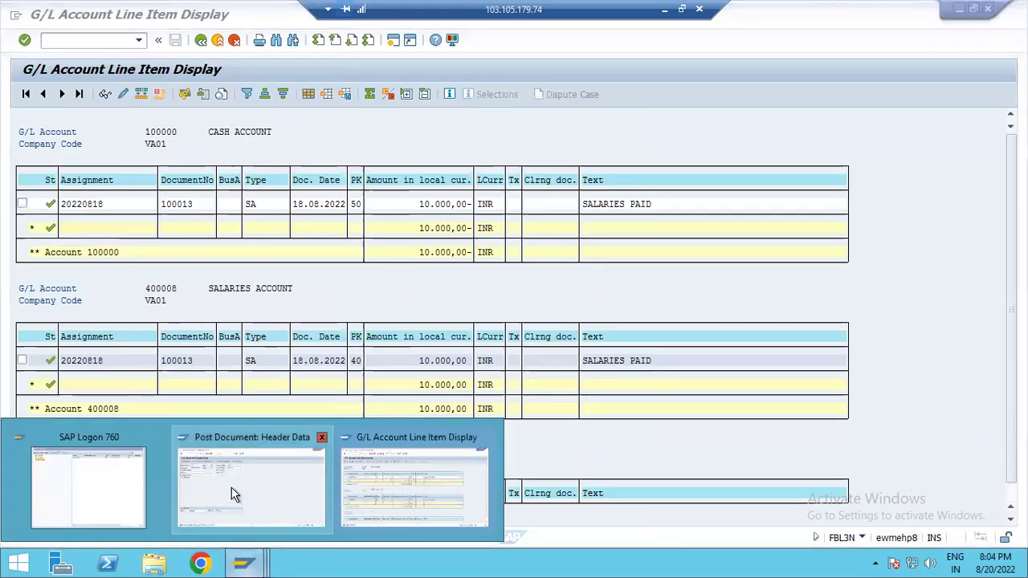
click(246, 522)
Start an F-02 G/L account posting with document and posting dates of 18.08.2022.
click(70, 46)
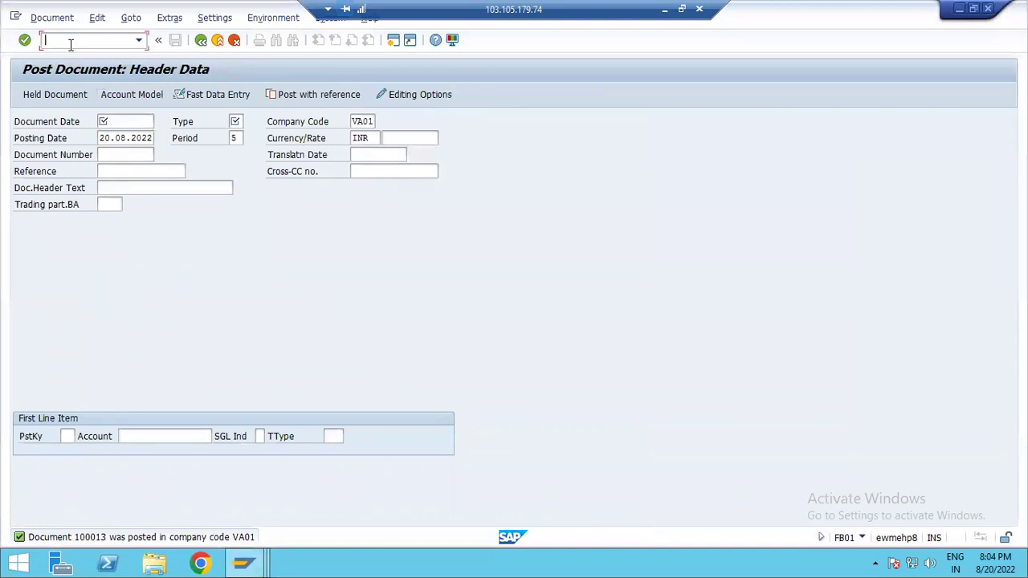
text(/NF-02)
key(Return)
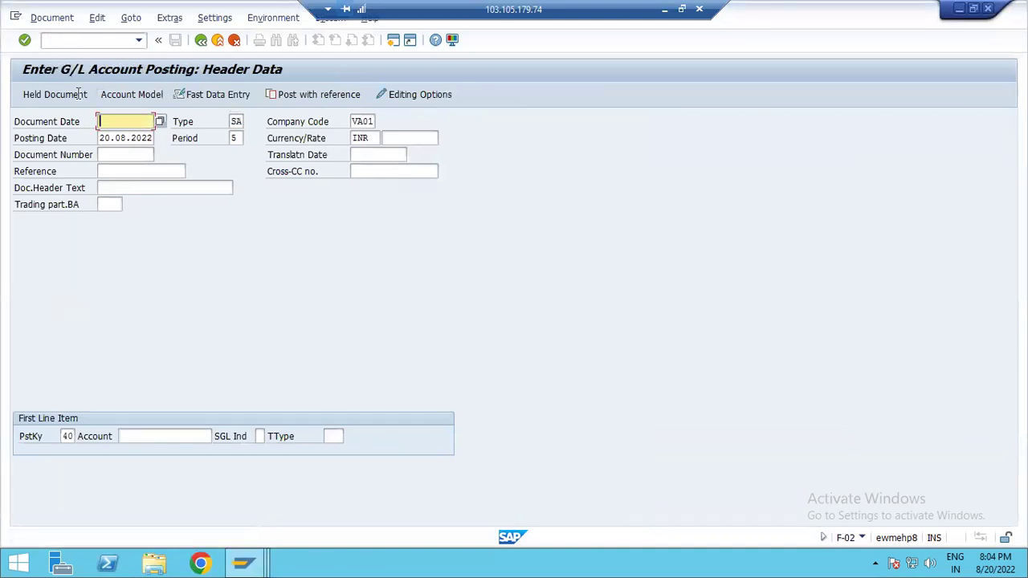
text(18)
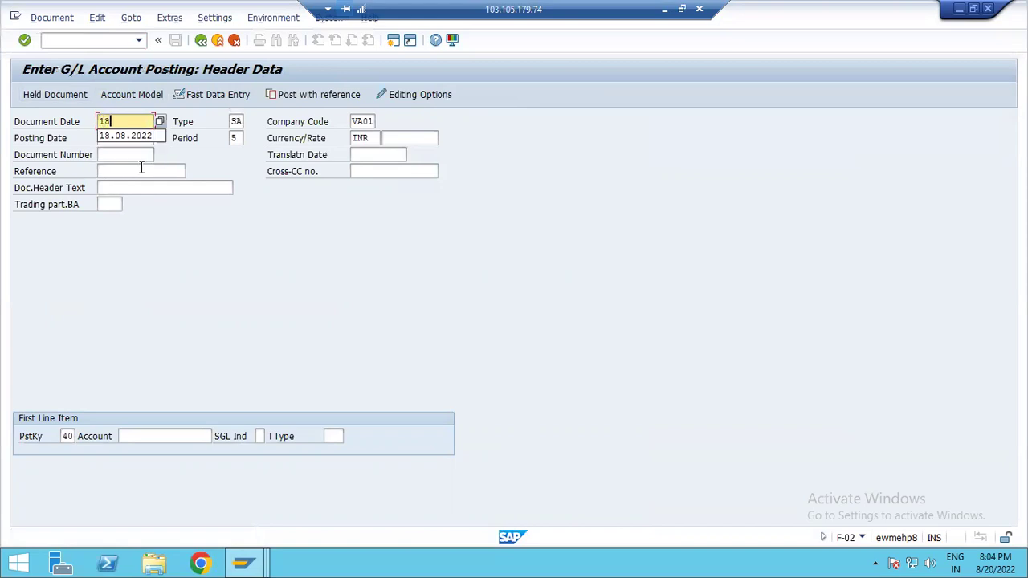
click(131, 136)
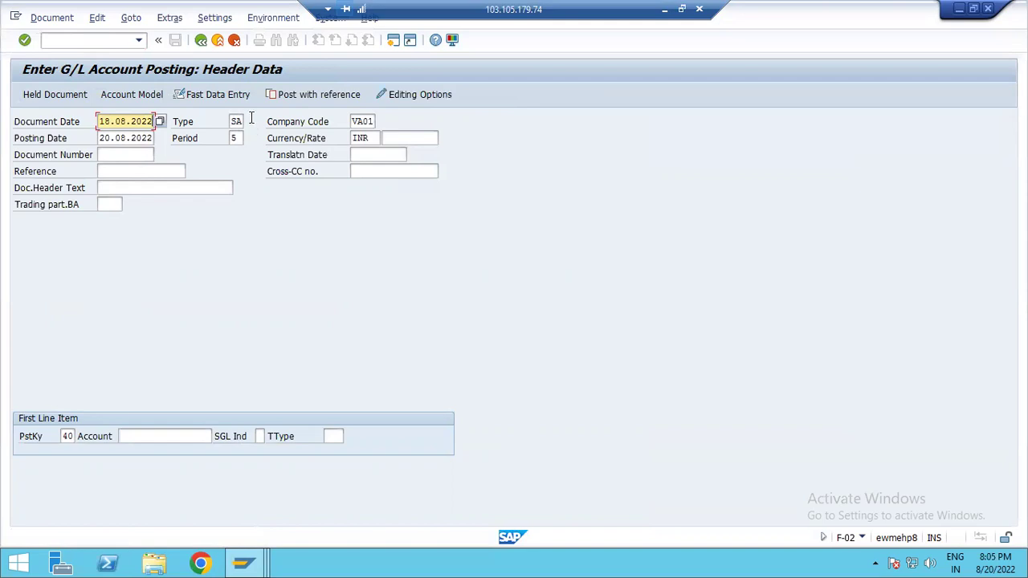
drag(102, 138, 264, 149)
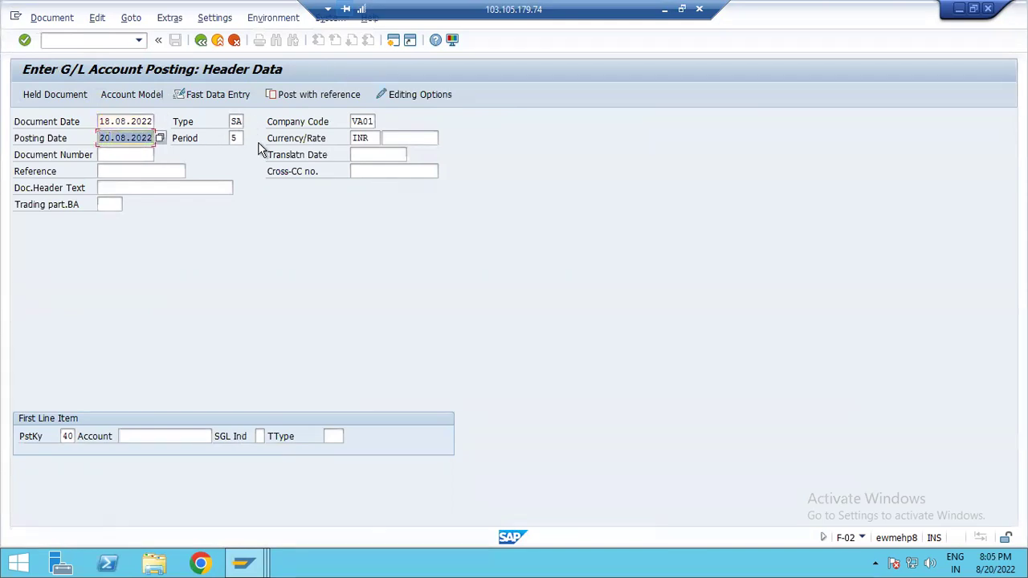
key(Delete)
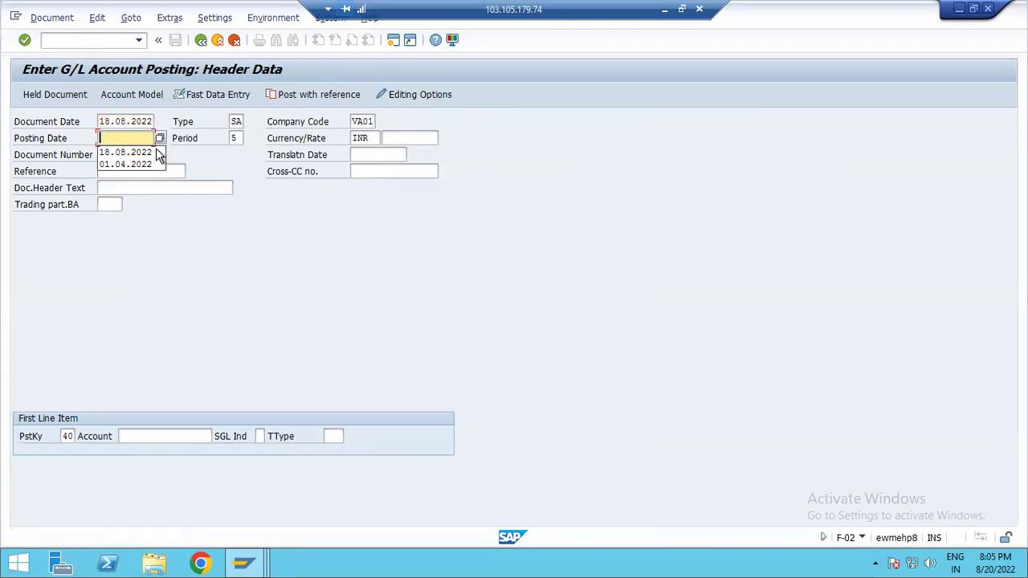
click(125, 152)
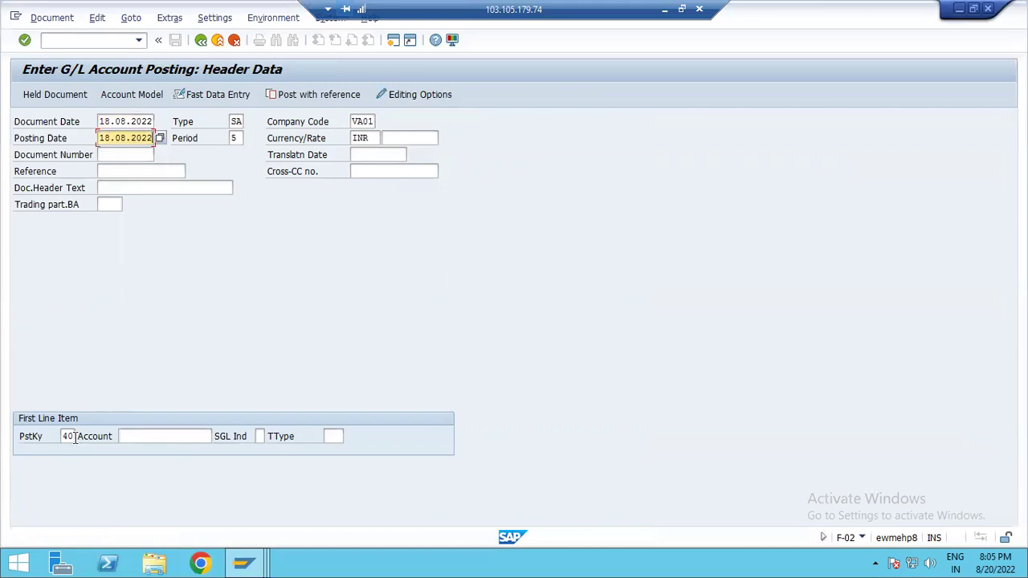
Bring up the first line's G/L account search restricted to chart of accounts VA01.
click(146, 436)
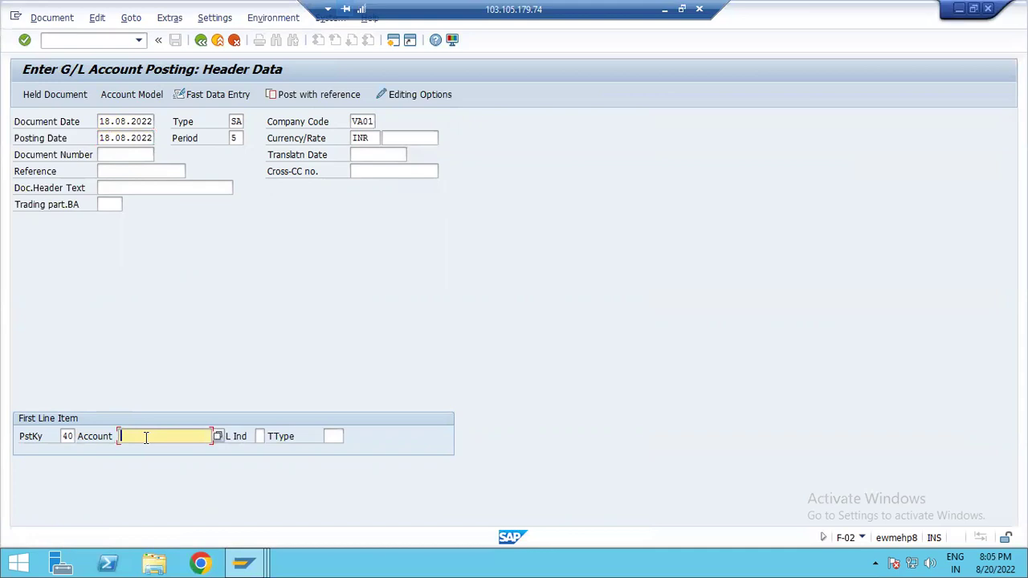
click(218, 436)
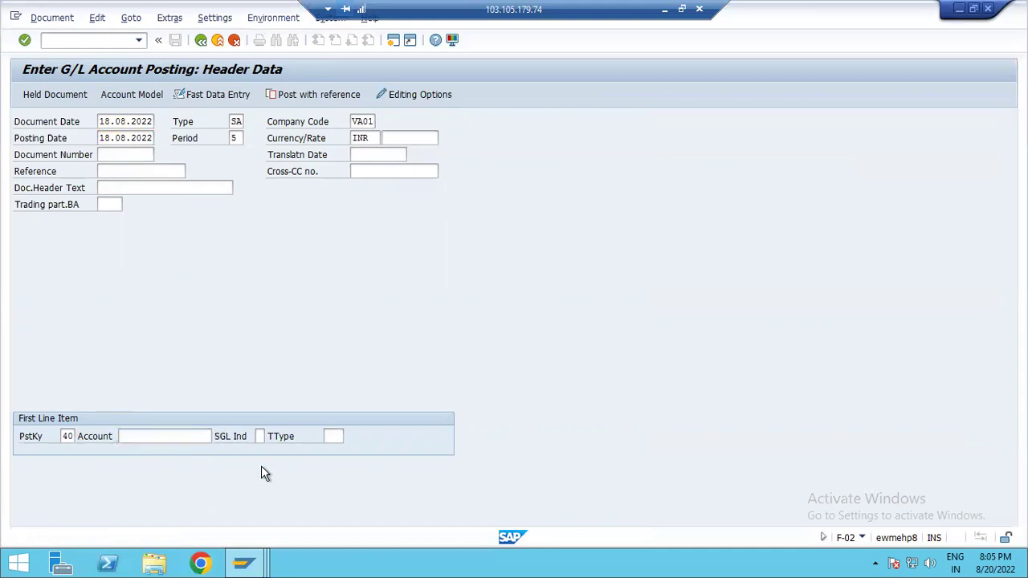
click(420, 361)
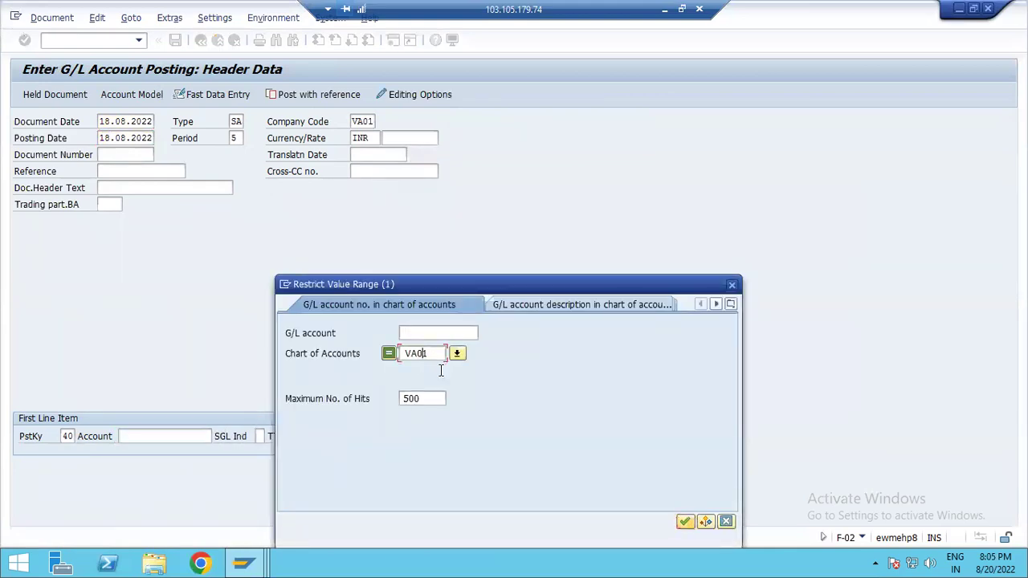
Pick 400007 WAGES ACCOUNT from the VA01 account list as the debit account.
click(685, 521)
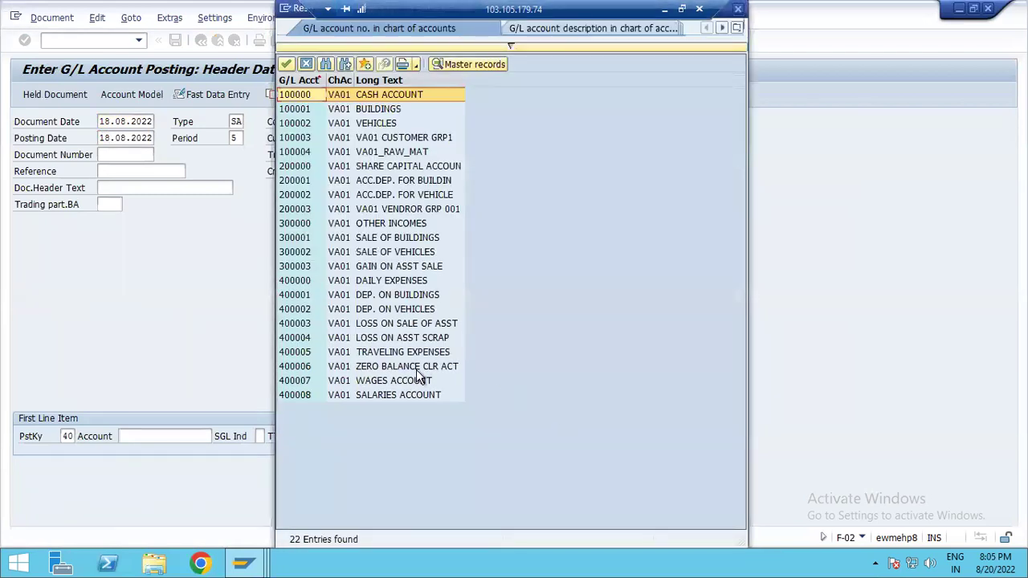
double_click(384, 386)
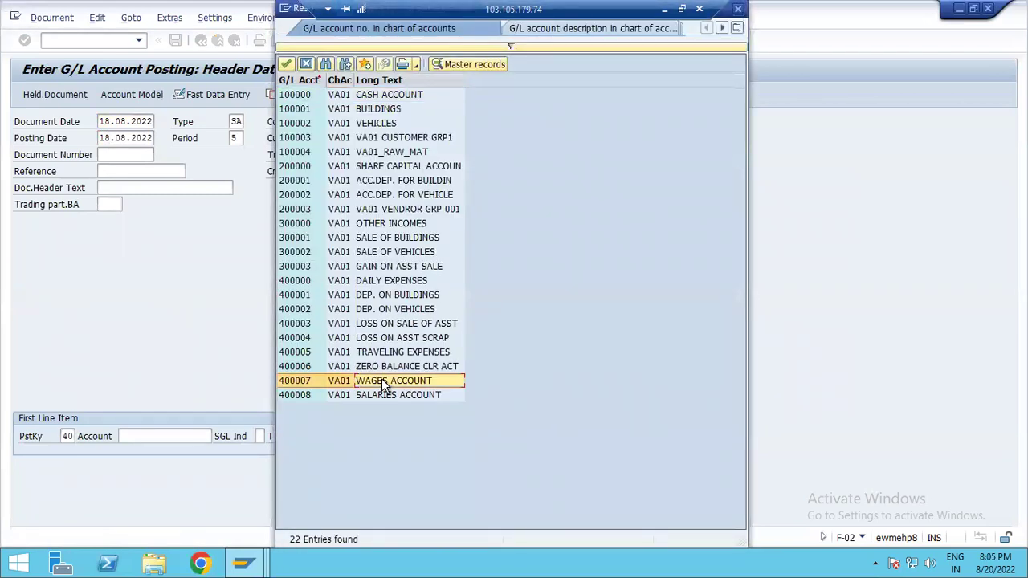
key(Return)
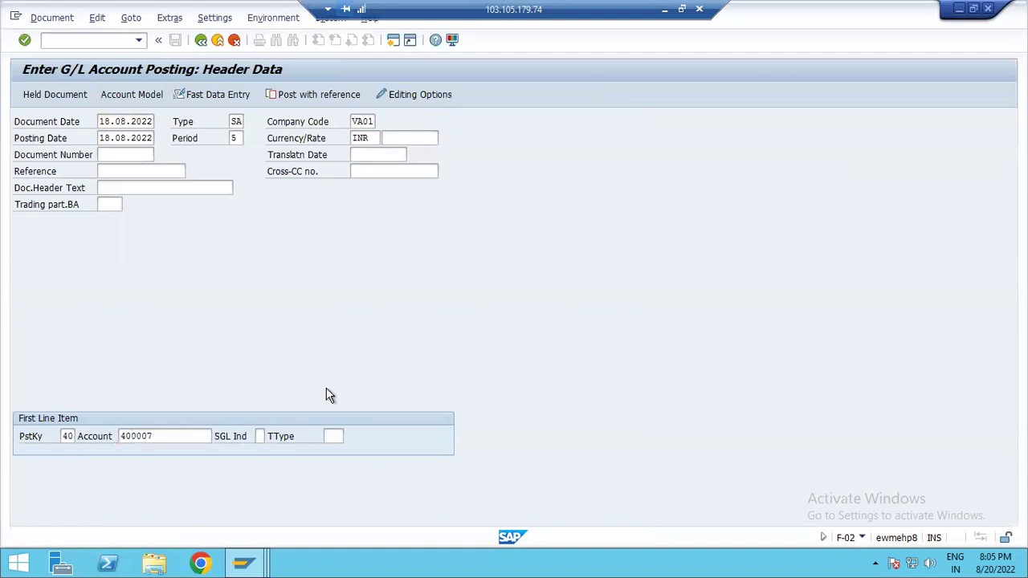
Give the line amount 20000, cost center DEAPRT_B and text WAGES PAID.
text(2)
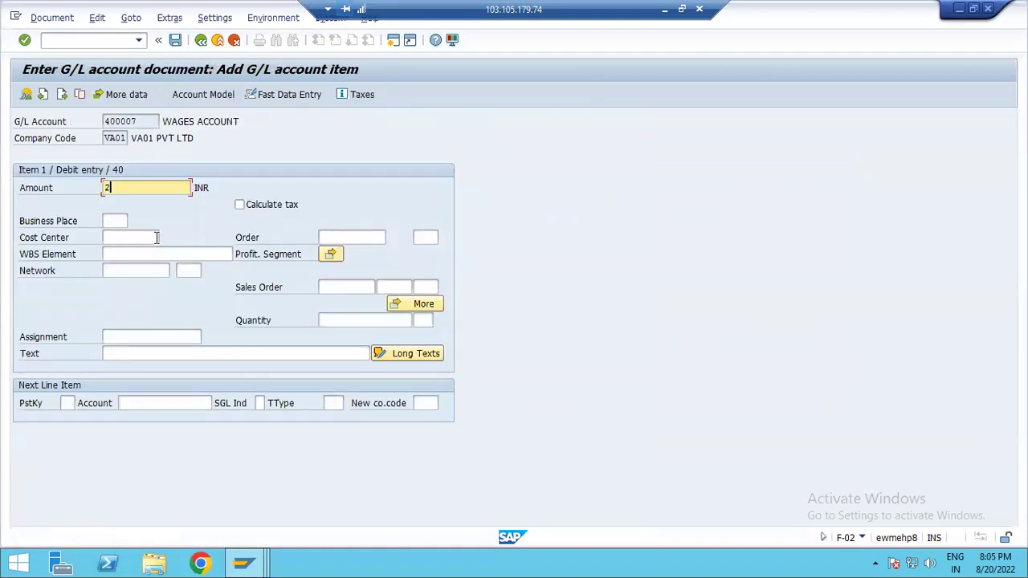
text(00)
key(Down)
key(Return)
click(117, 235)
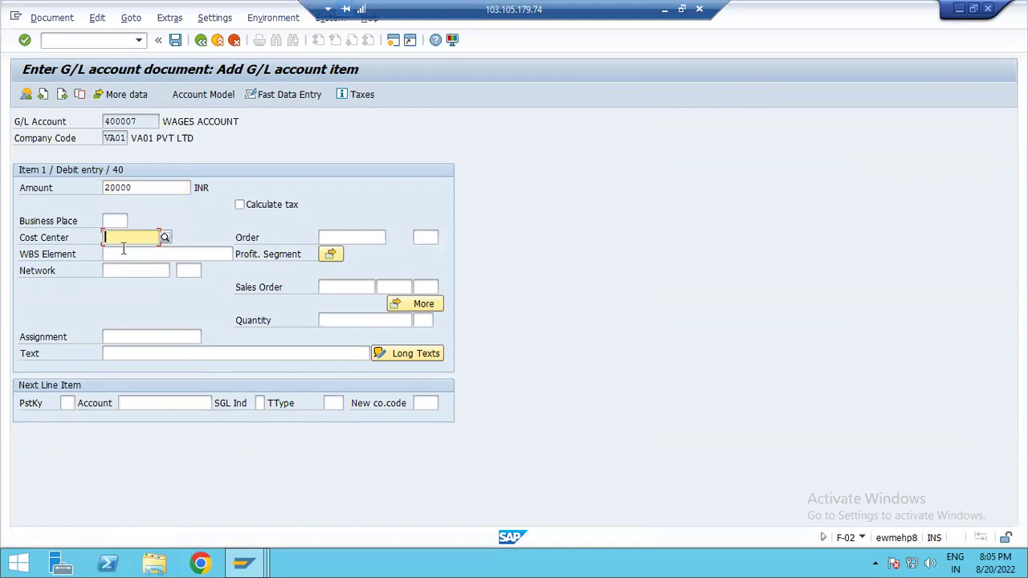
click(136, 265)
click(129, 355)
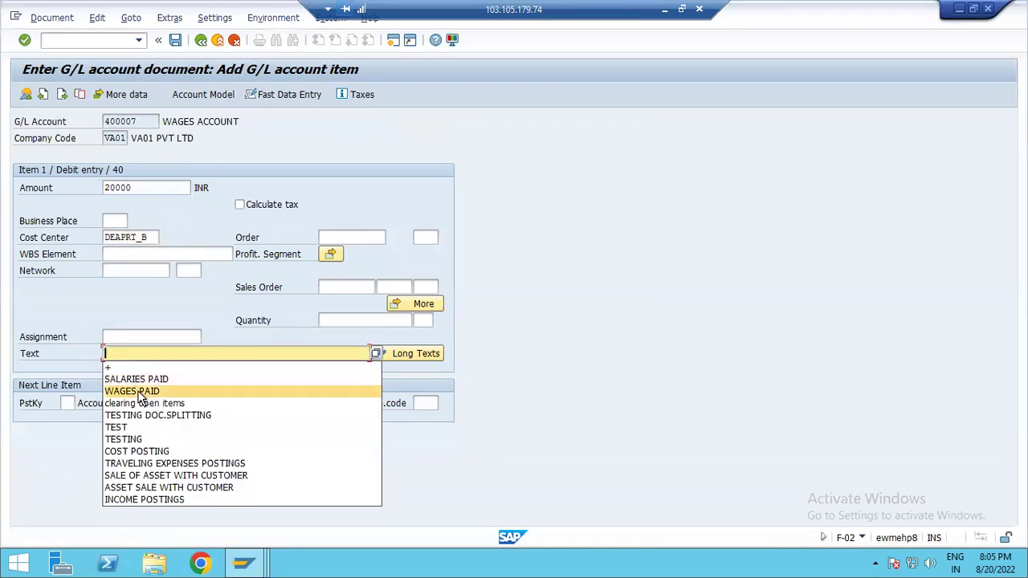
click(136, 391)
click(68, 403)
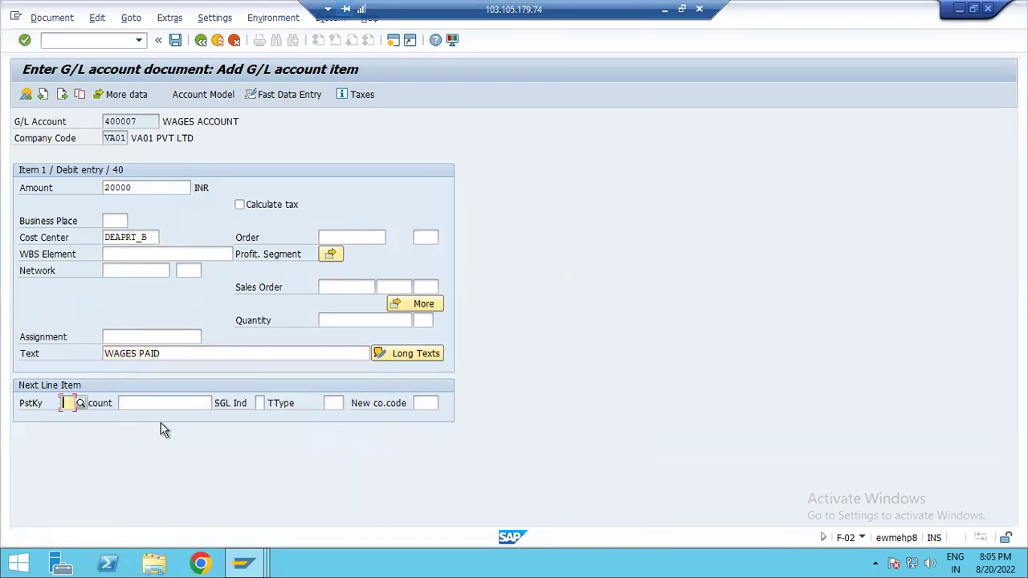
Set posting key 50 on line two and choose 100000 CASH ACCOUNT from the VA01 search.
text(50)
click(169, 404)
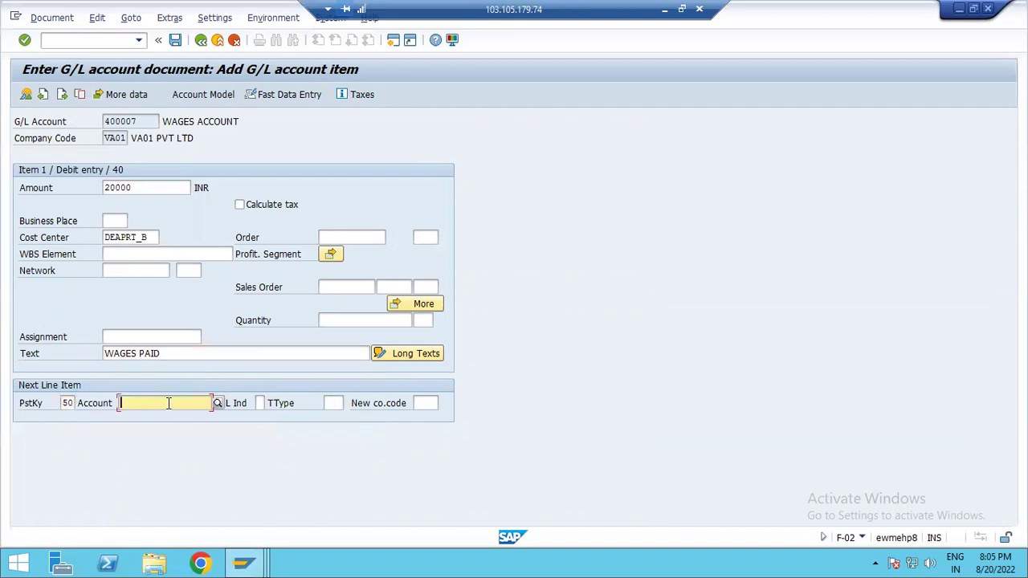
text(1)
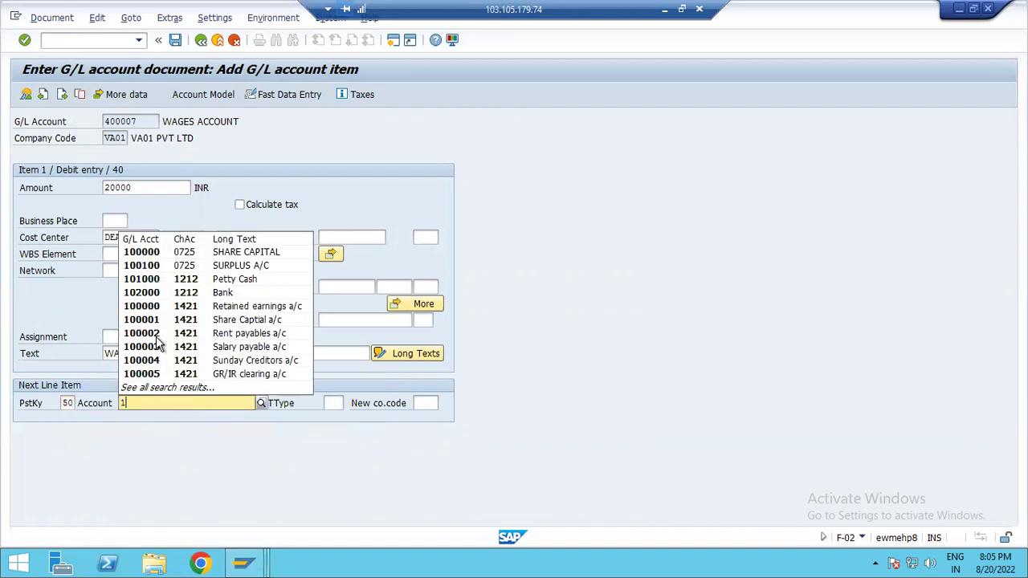
key(Up)
text(00)
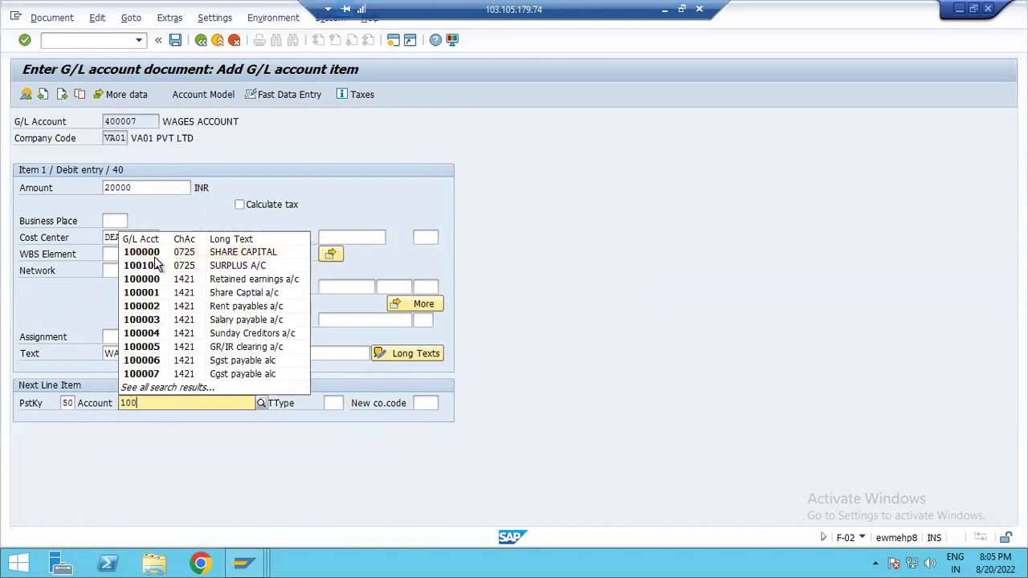
key(BackSpace)
key(BackSpace)
key(BackSpace)
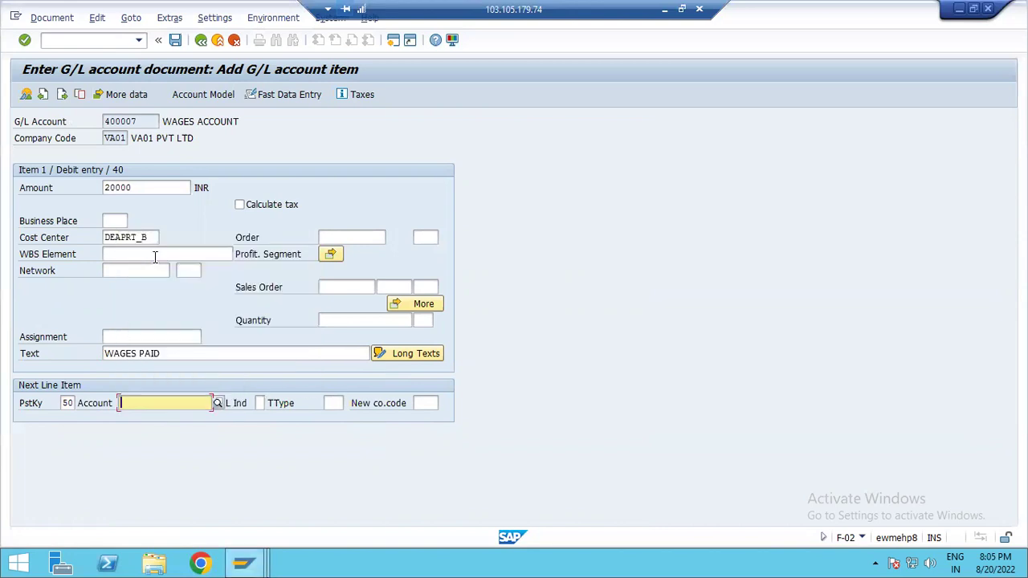
click(217, 403)
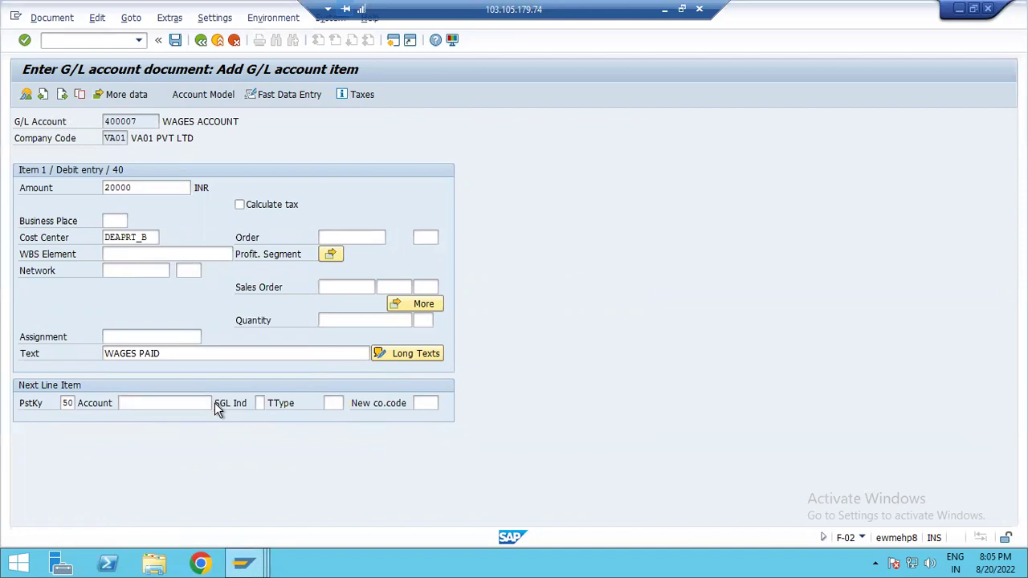
click(354, 354)
click(624, 522)
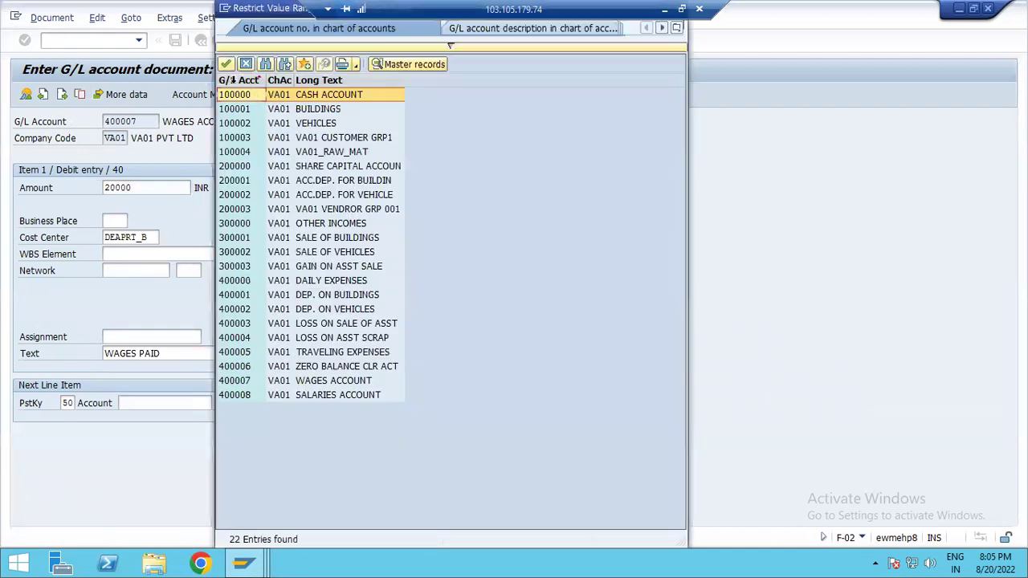
double_click(241, 94)
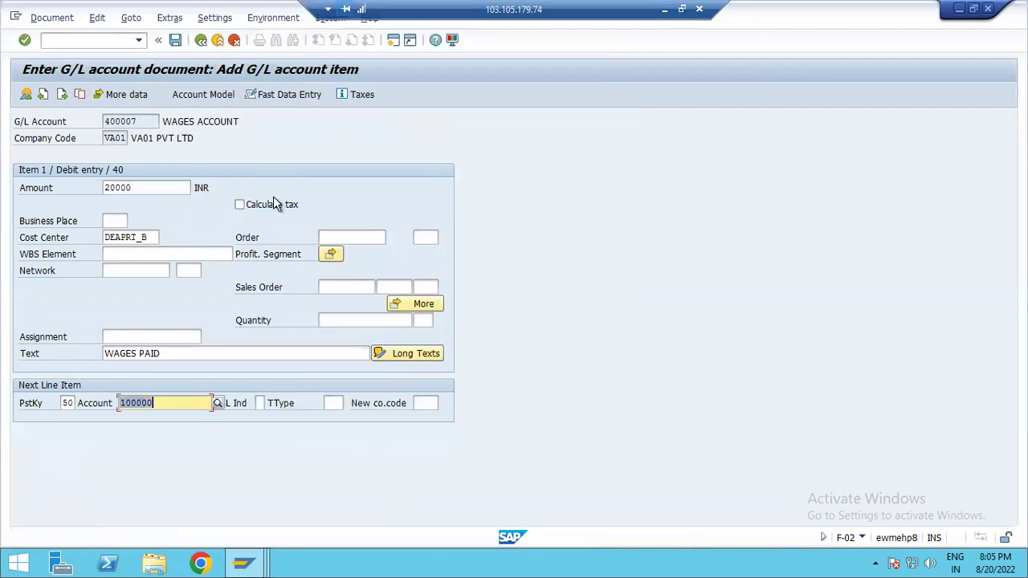
key(Return)
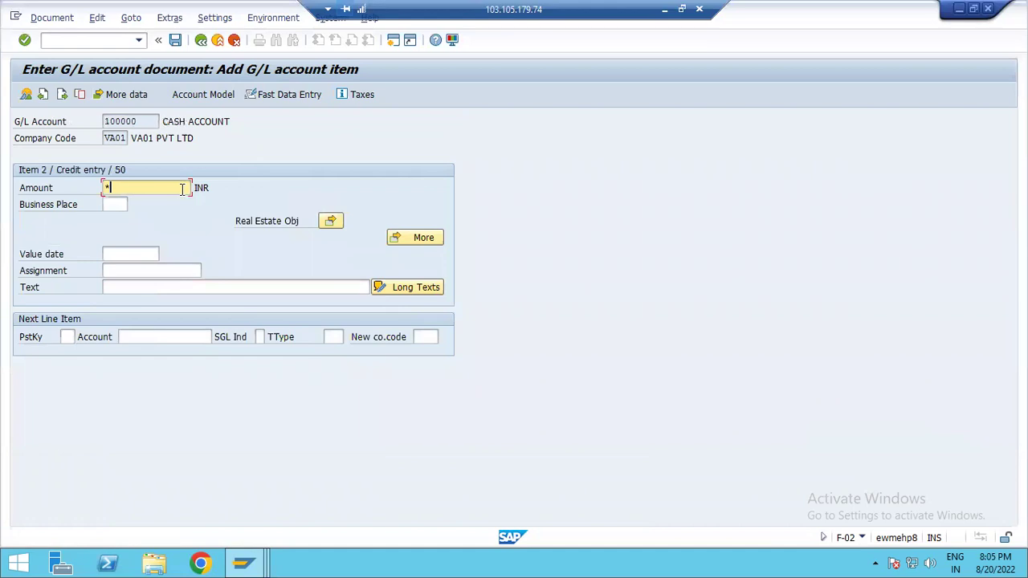
Copy amount and text with +, review the overview, and post as document 100014.
click(116, 292)
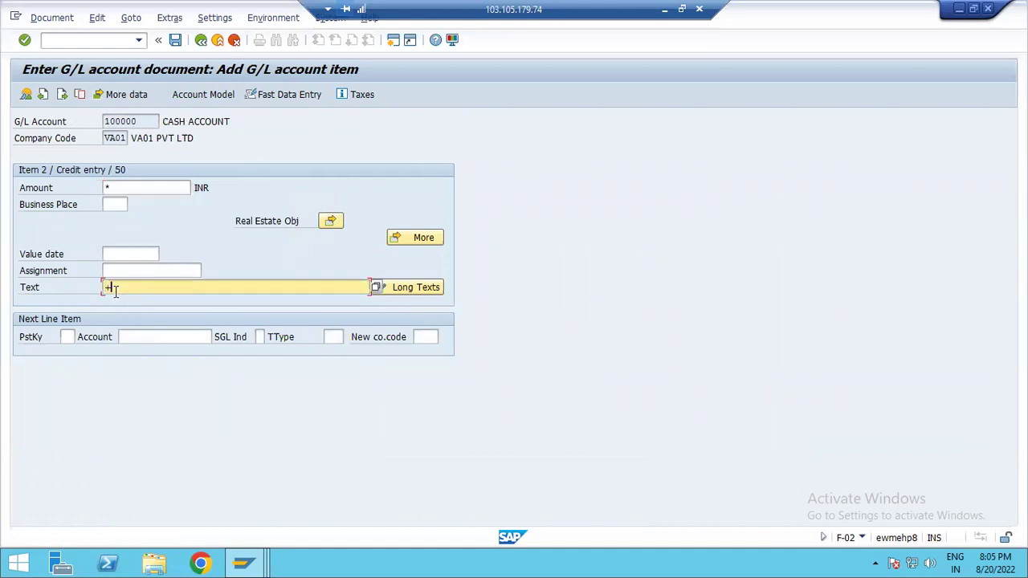
text(+)
key(Return)
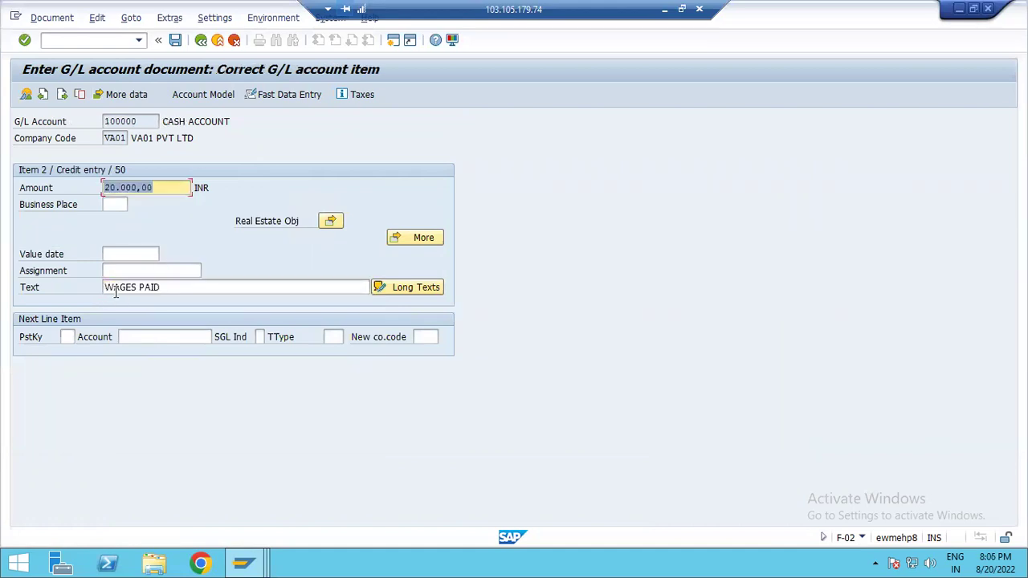
click(25, 95)
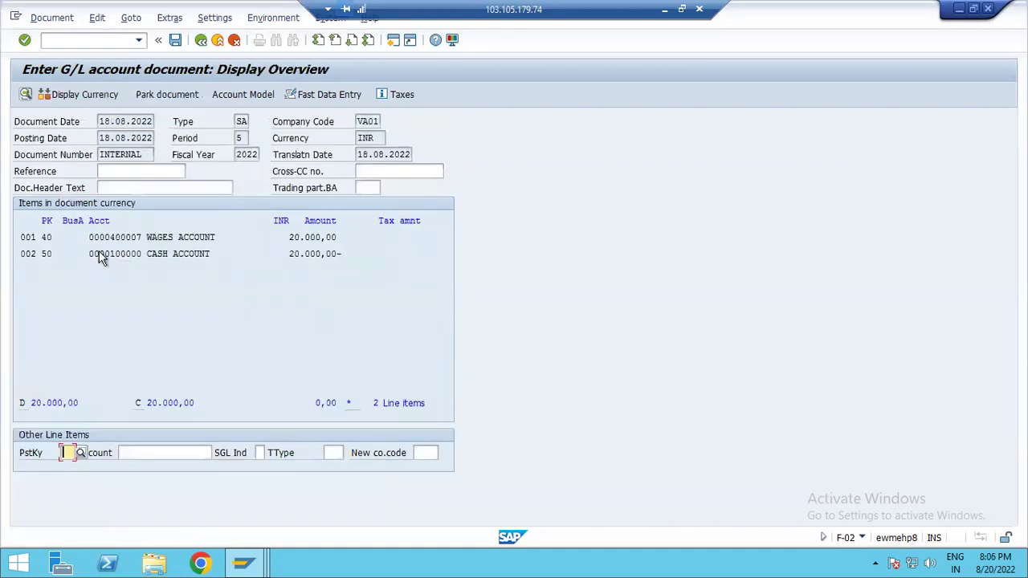
click(177, 40)
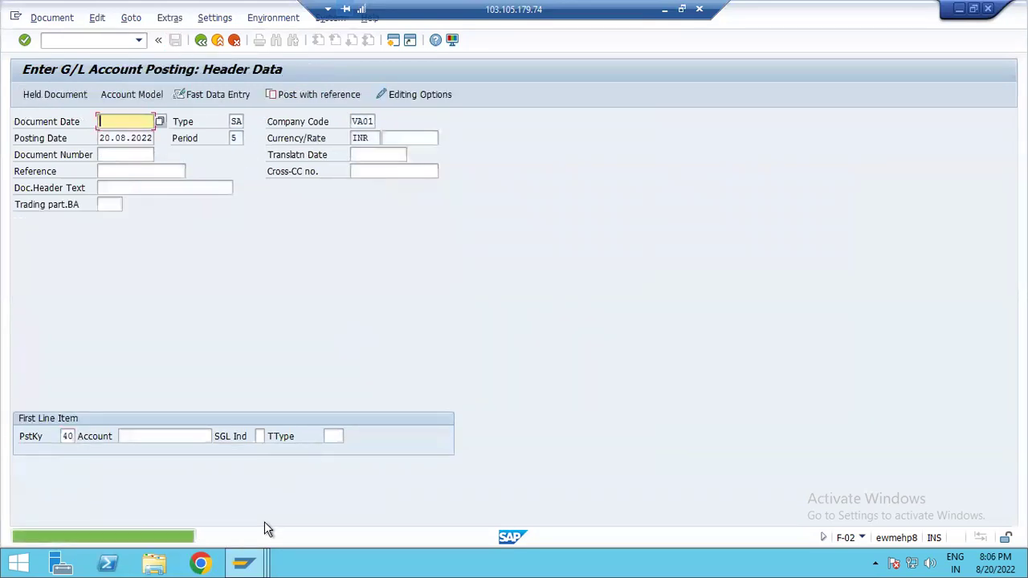
click(243, 562)
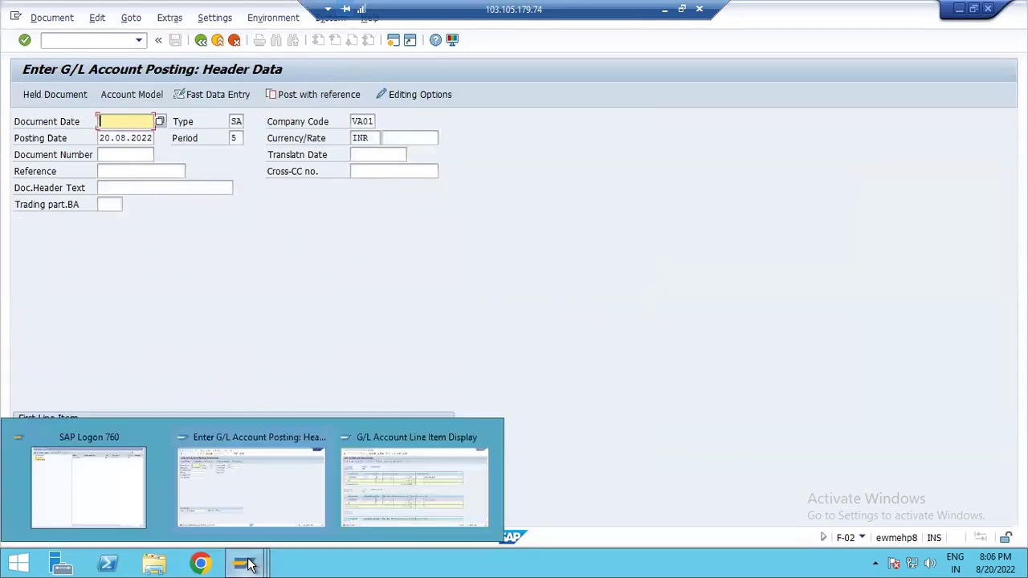
click(624, 263)
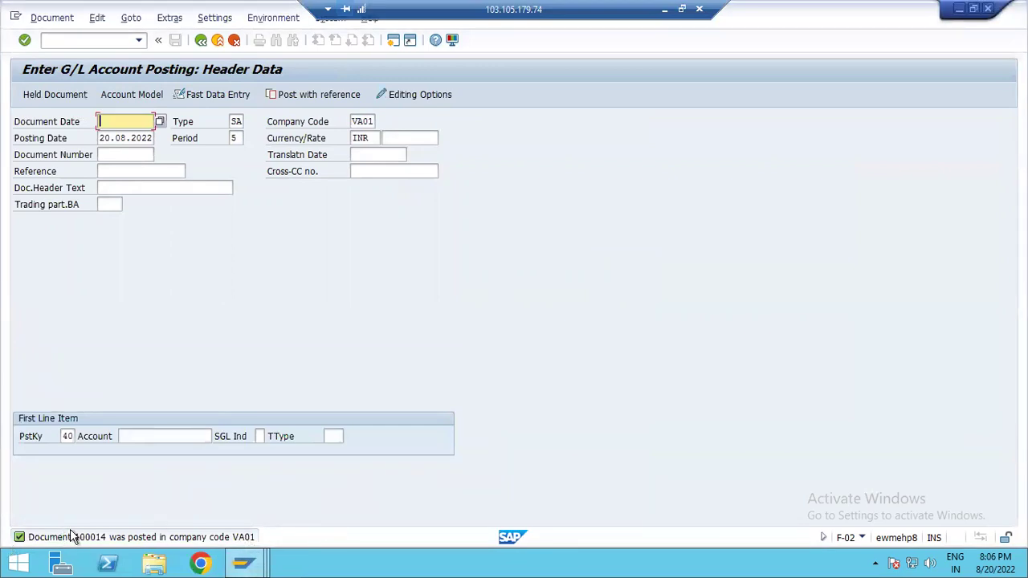
Display posted document 100014 (20.000,00 wages debit, cash credit), then go back to the F-02 header.
click(52, 17)
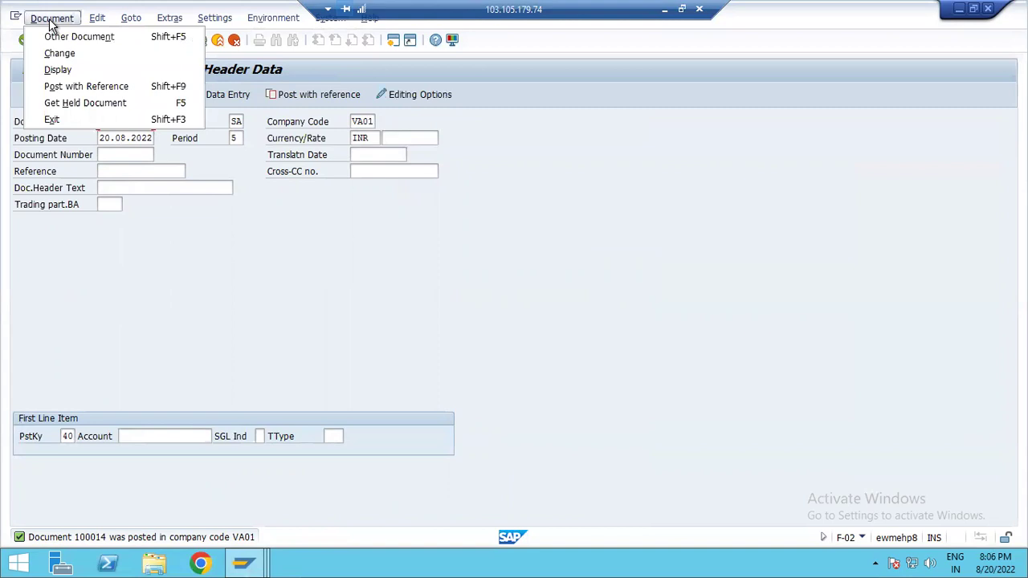
click(58, 70)
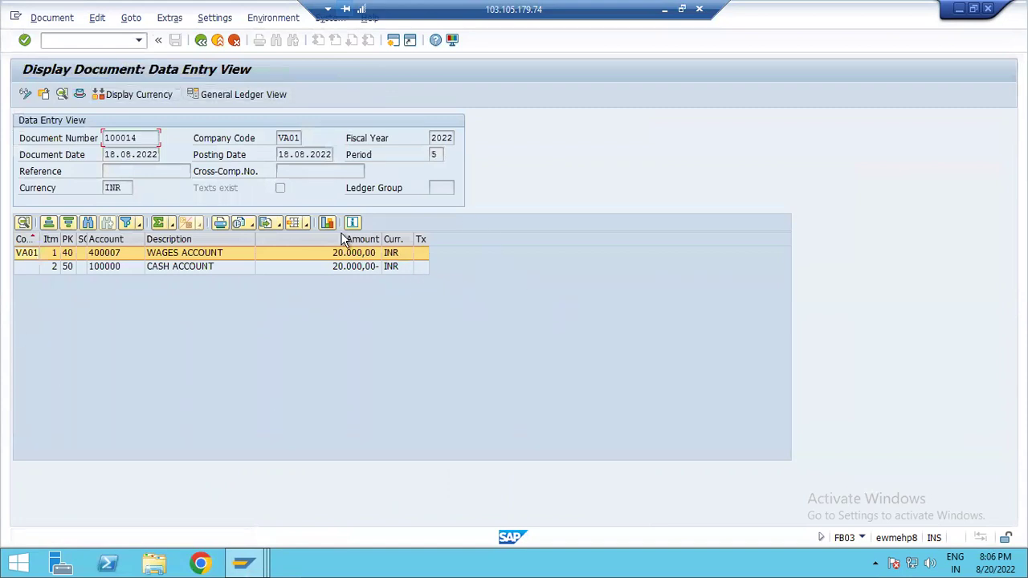
click(201, 41)
Refresh the FBL3N report and check document 100014 under WAGES ACCOUNT.
mouse_move(250, 565)
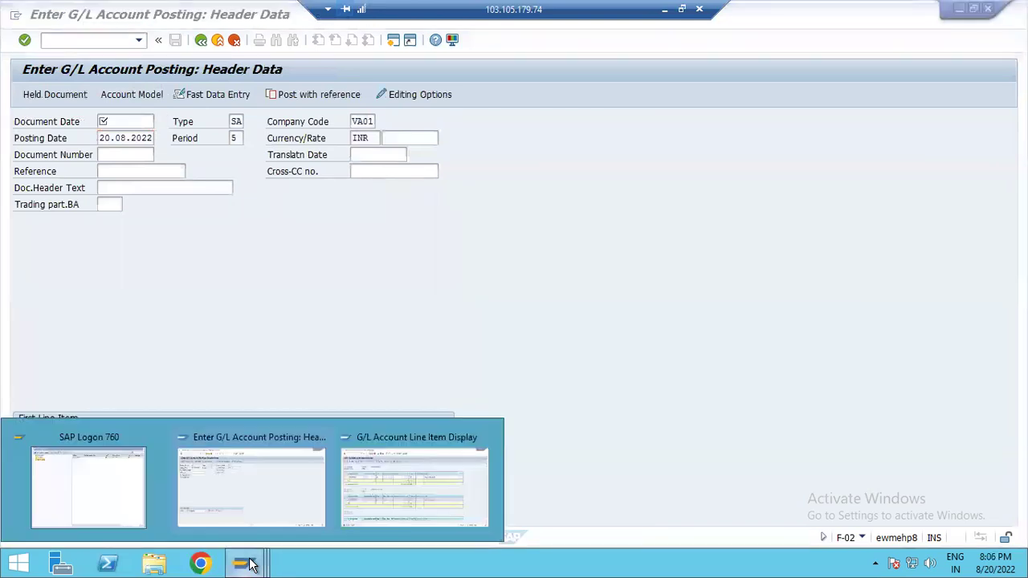
click(388, 496)
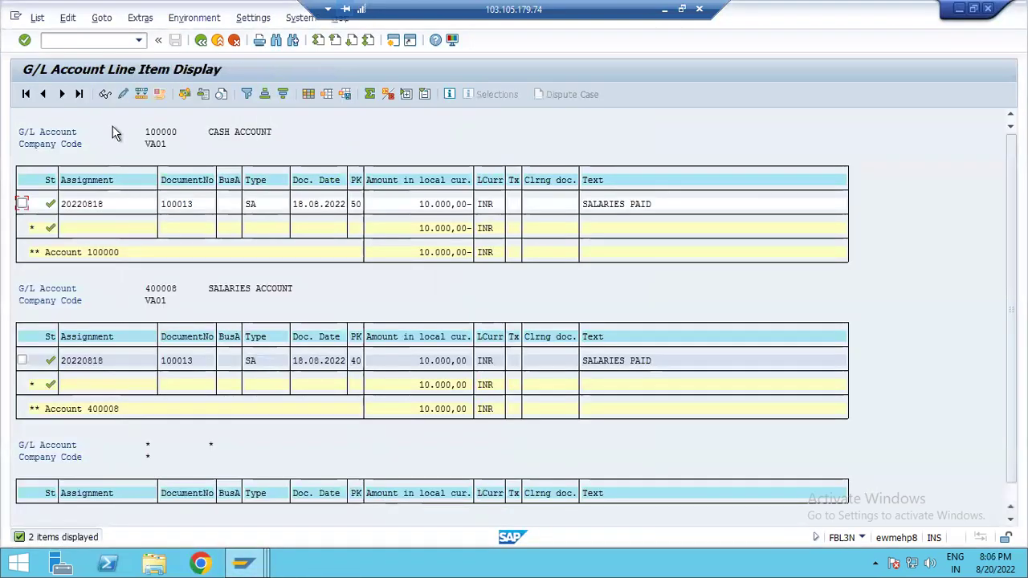
click(37, 17)
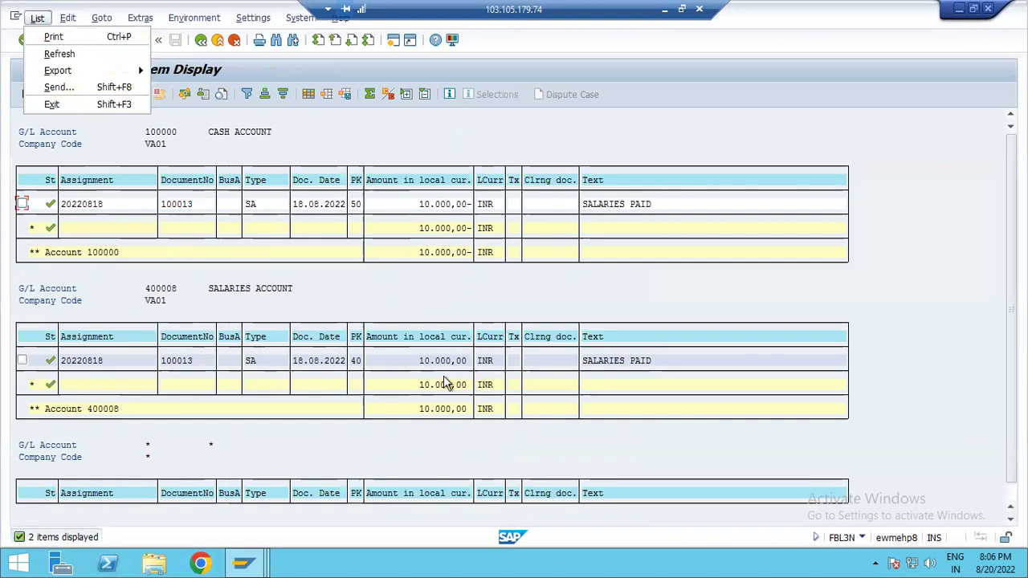
click(526, 294)
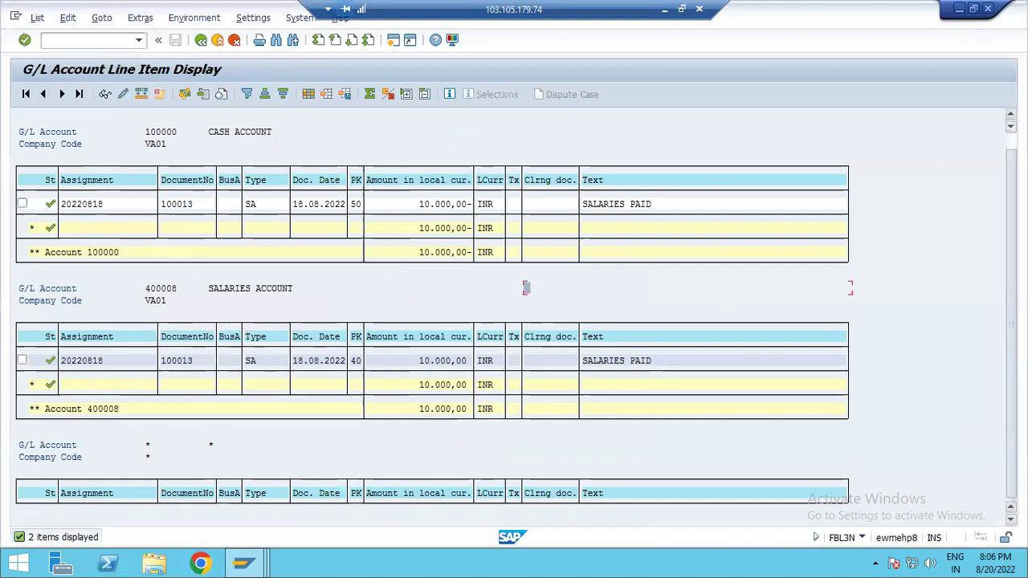
scroll(526, 294, down, 1)
scroll(418, 265, up, 1)
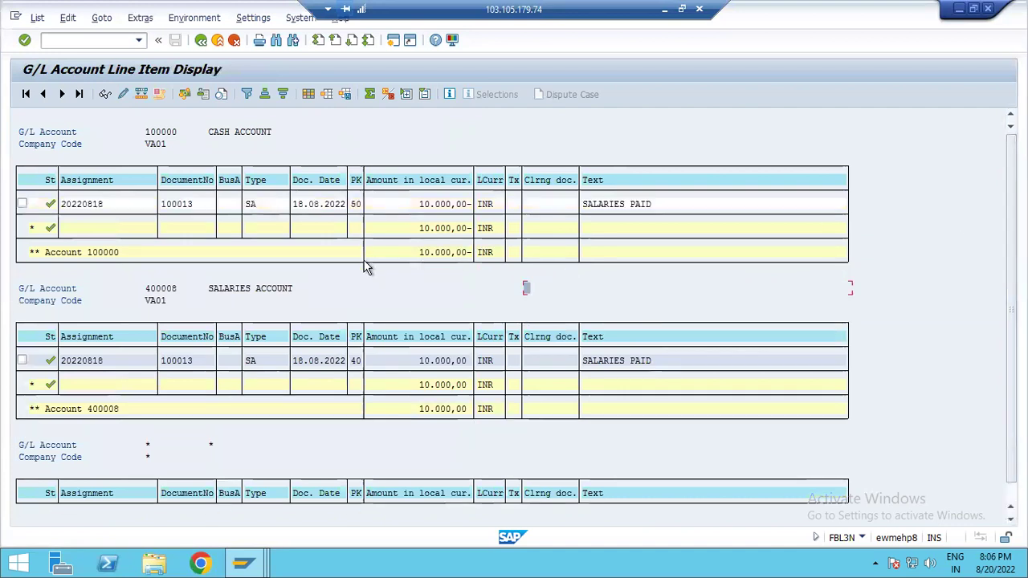
click(37, 18)
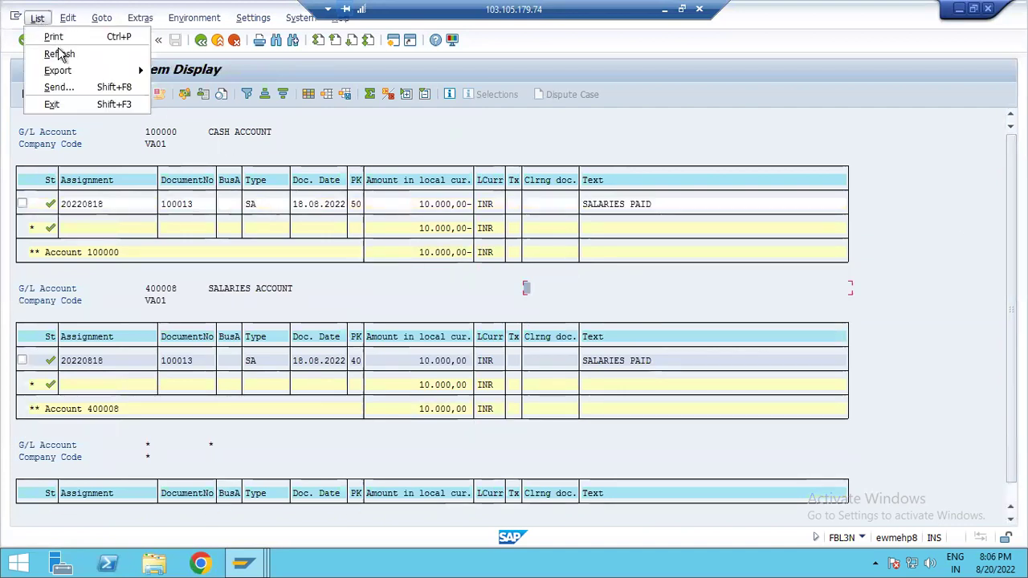
click(61, 55)
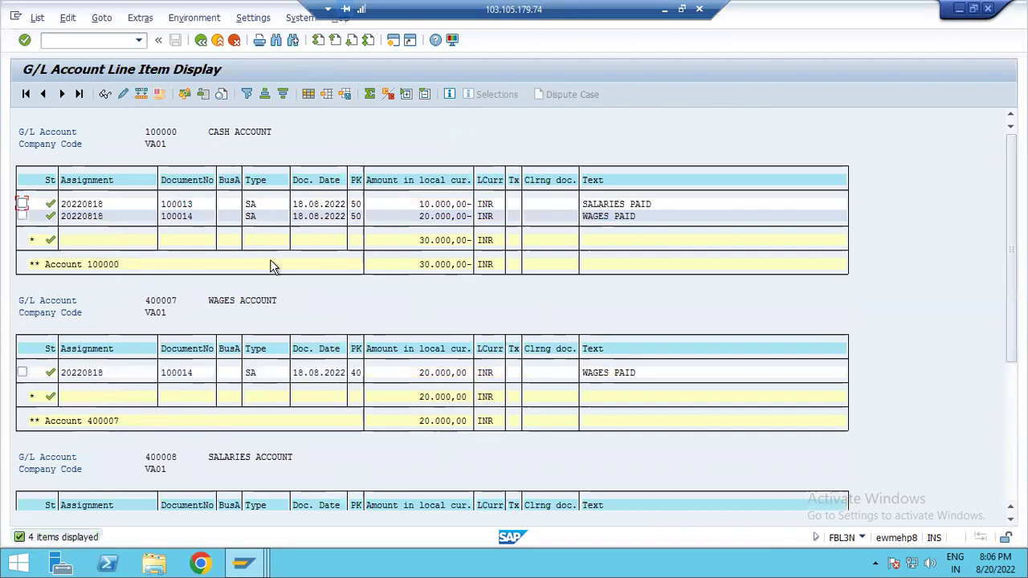
click(189, 374)
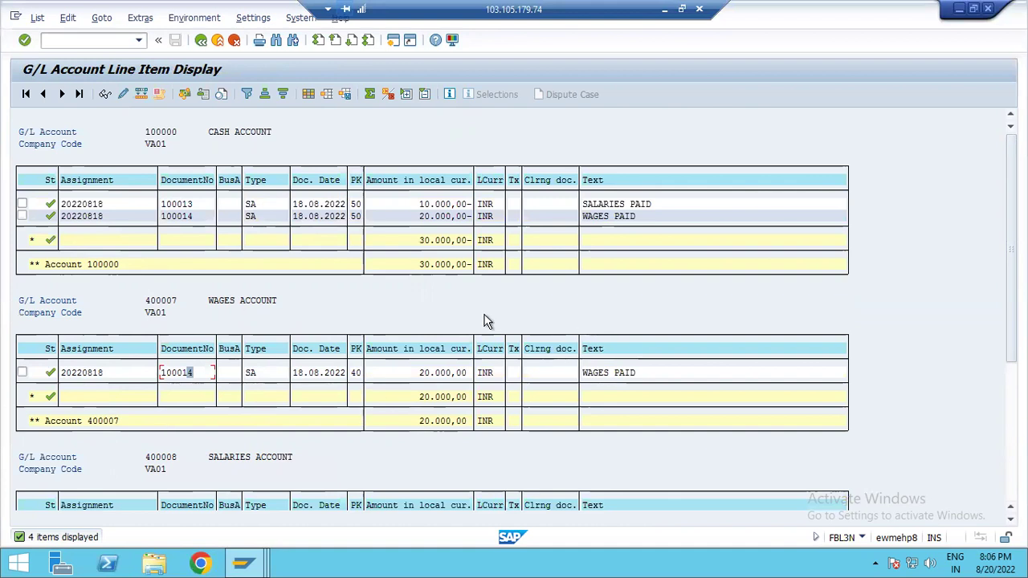
scroll(536, 386, down, 5)
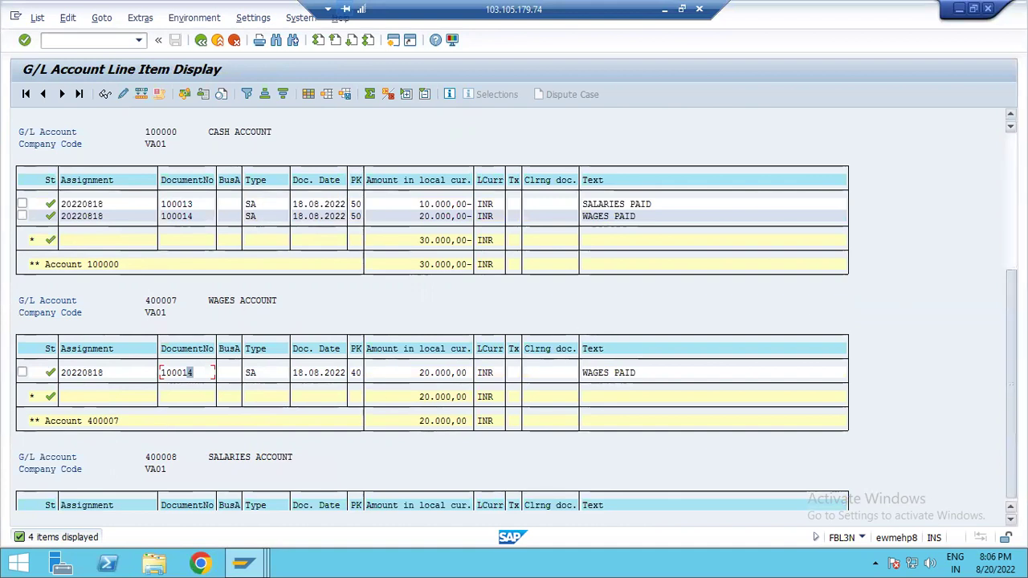
Glance at the course notes in Google Sheets, then return to the F-02 posting window.
click(664, 10)
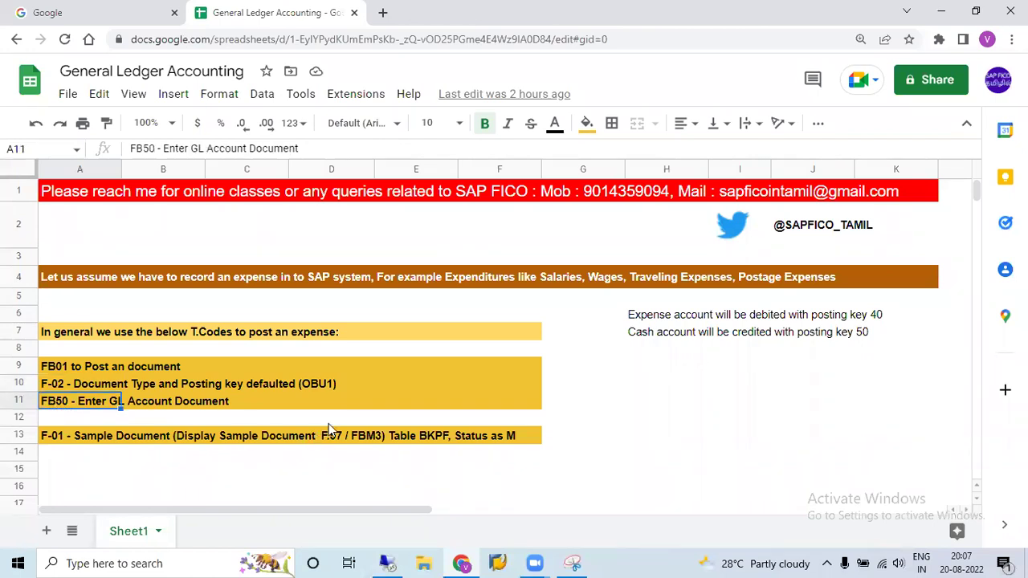
click(387, 563)
mouse_move(242, 563)
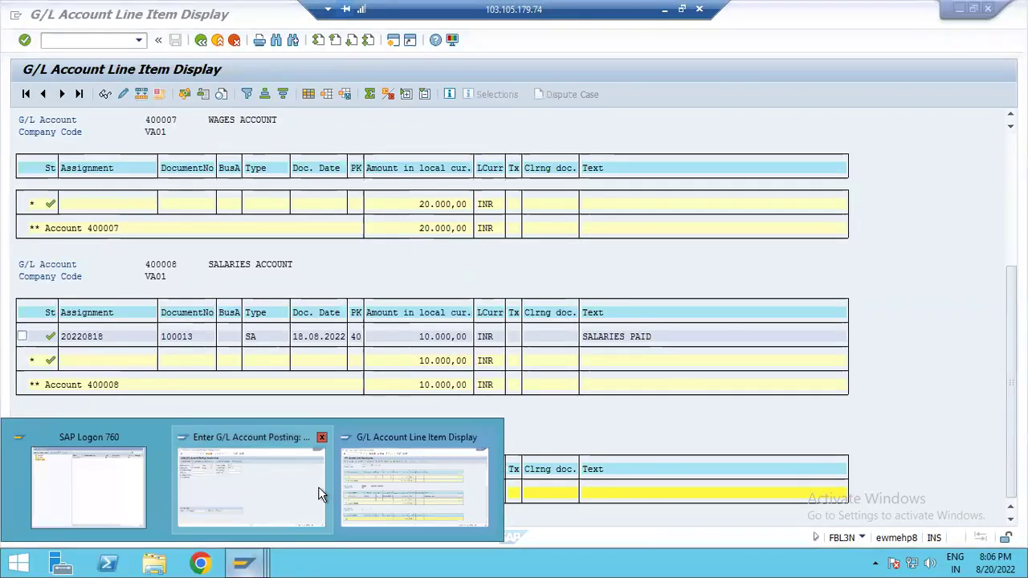
click(265, 478)
Start FB50 with document and posting dates of 18.08.2022.
click(83, 39)
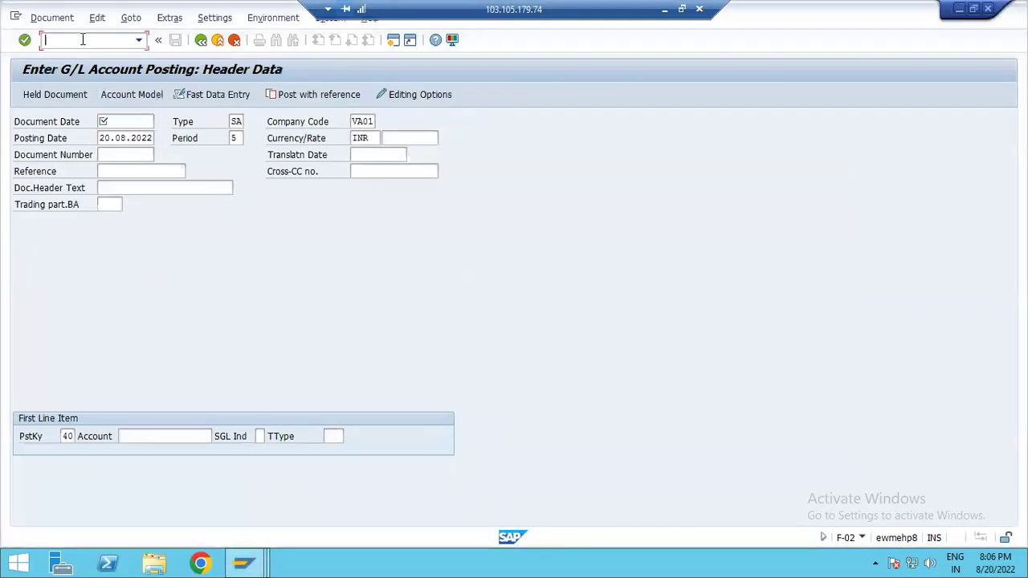
text(/NFB50)
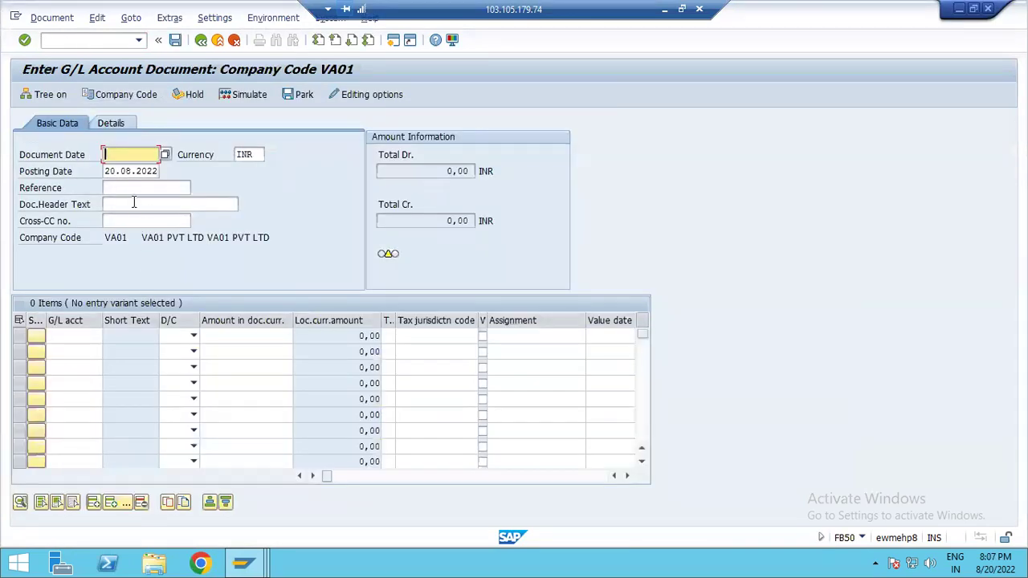
text(18.08.2022)
key(Tab)
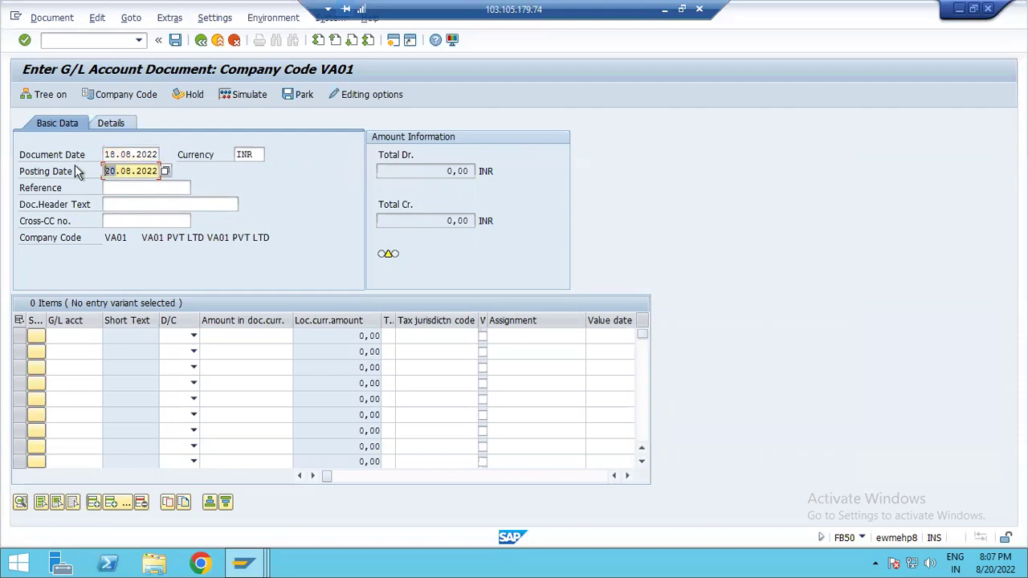
text(18.08.2022)
key(Tab)
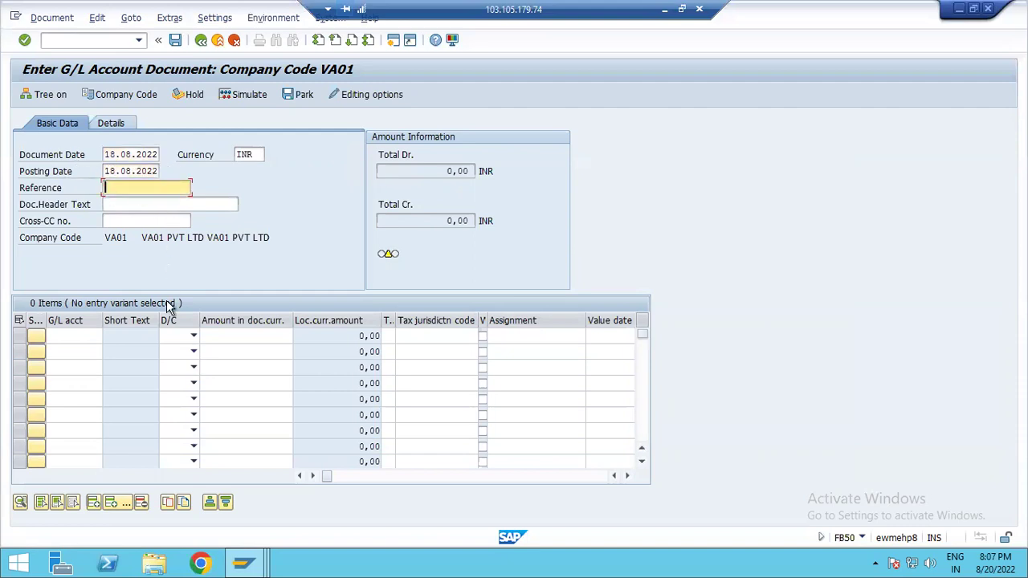
Pick G/L account 400005 for line one and 100000 for line two from the account search.
click(62, 335)
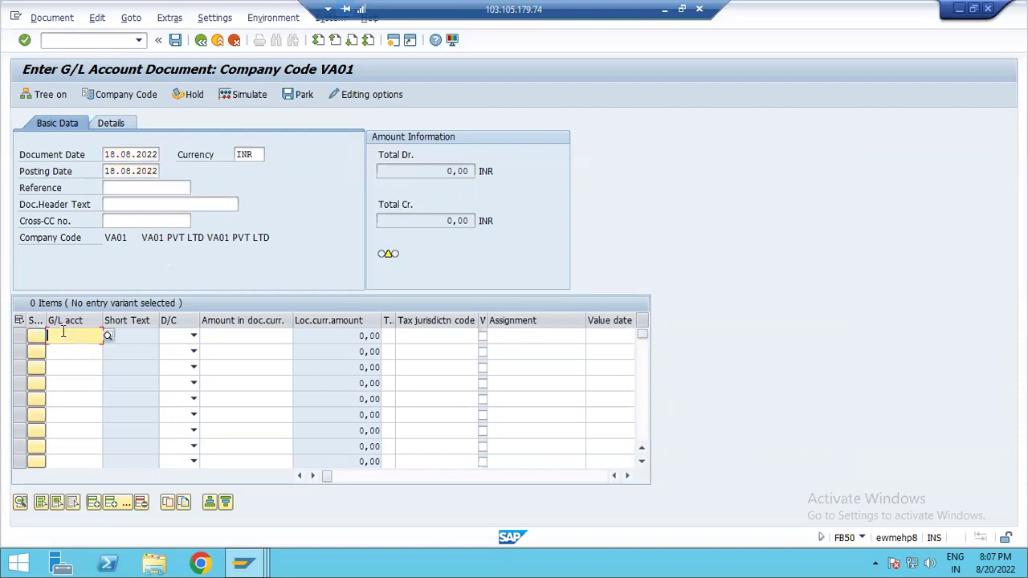
click(108, 336)
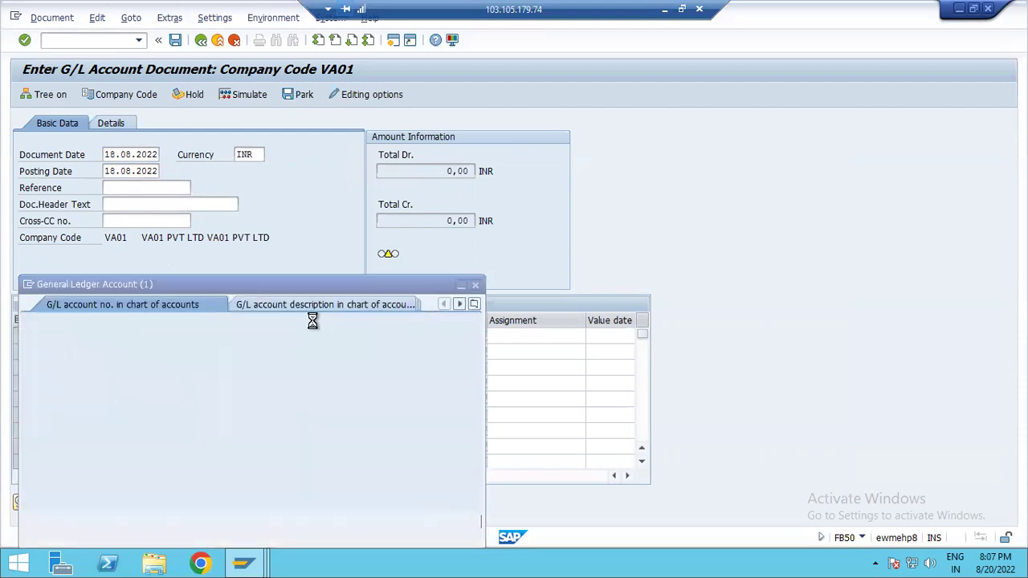
click(428, 521)
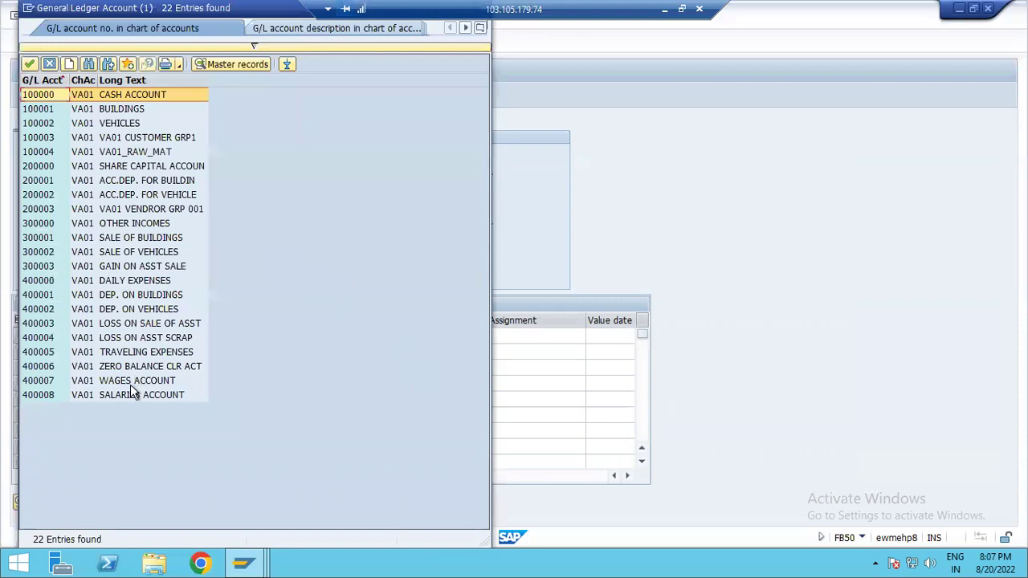
double_click(135, 356)
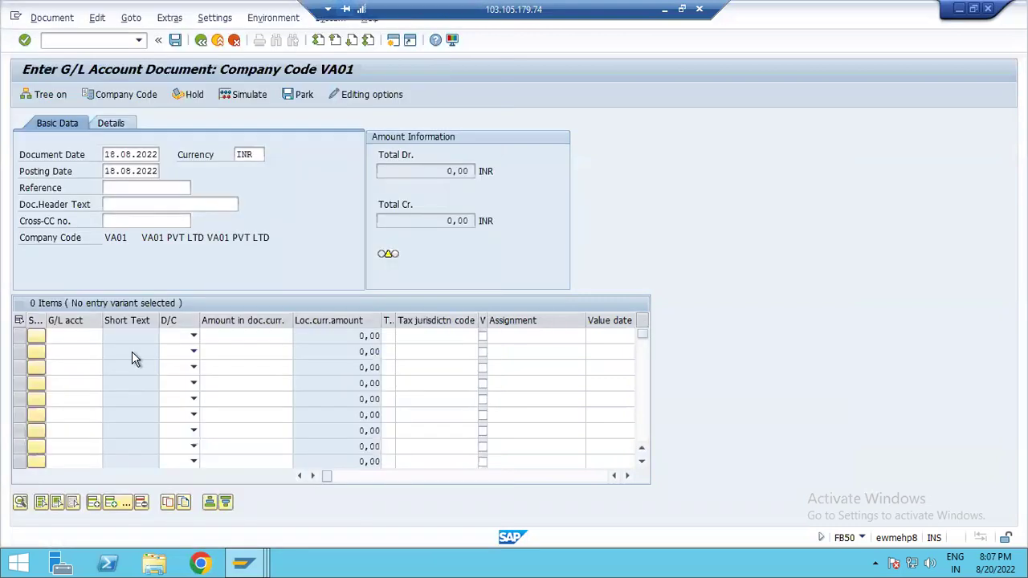
click(104, 352)
click(109, 352)
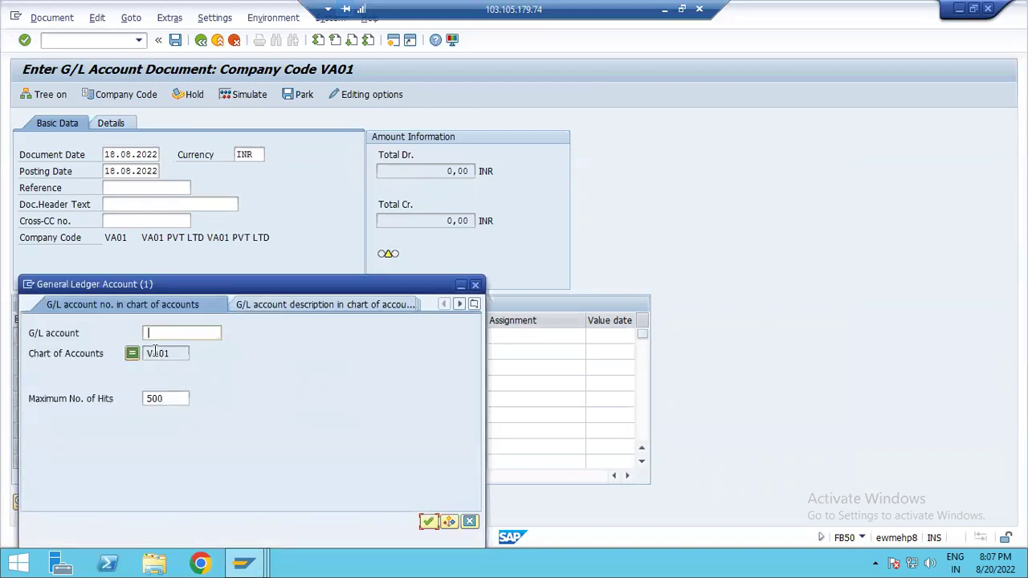
click(427, 521)
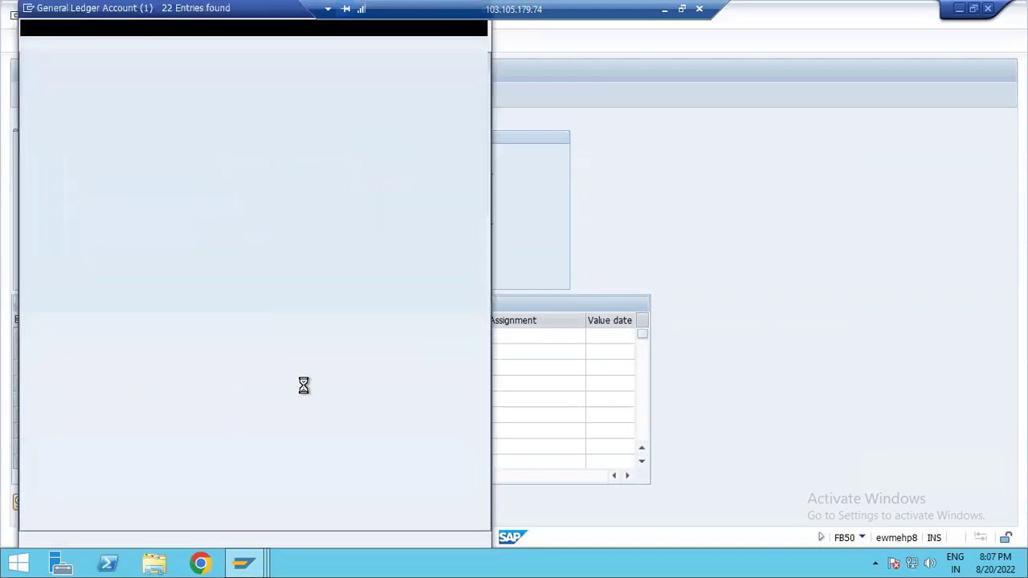
double_click(40, 101)
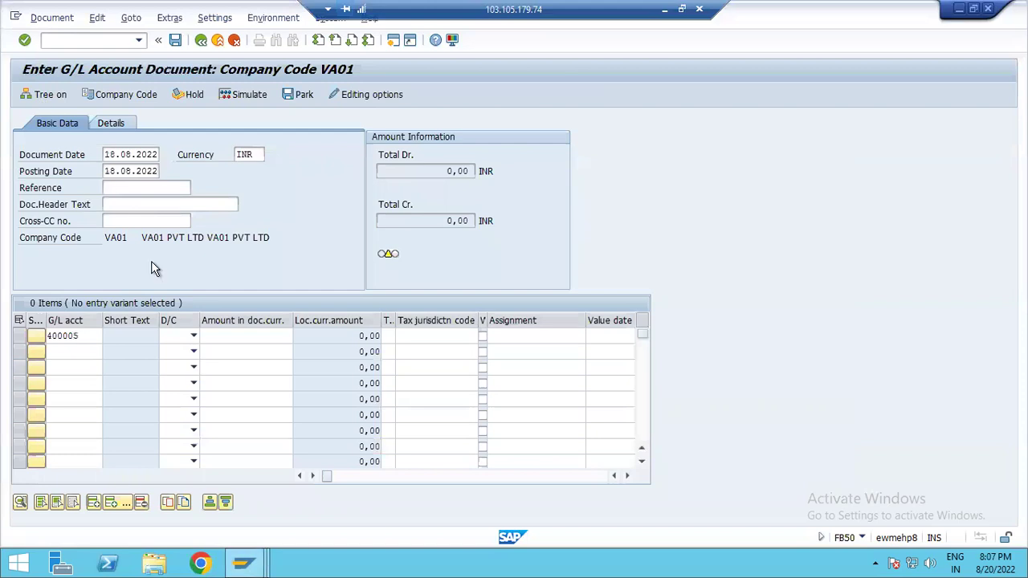
Make line one a 30000 debit and line two a credit, copying the amount with *.
click(190, 336)
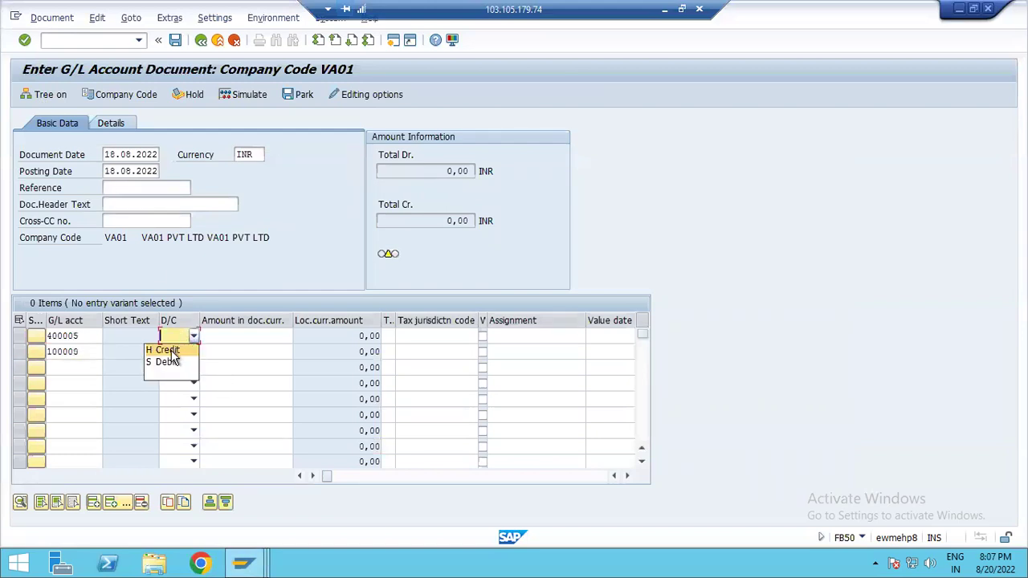
click(170, 361)
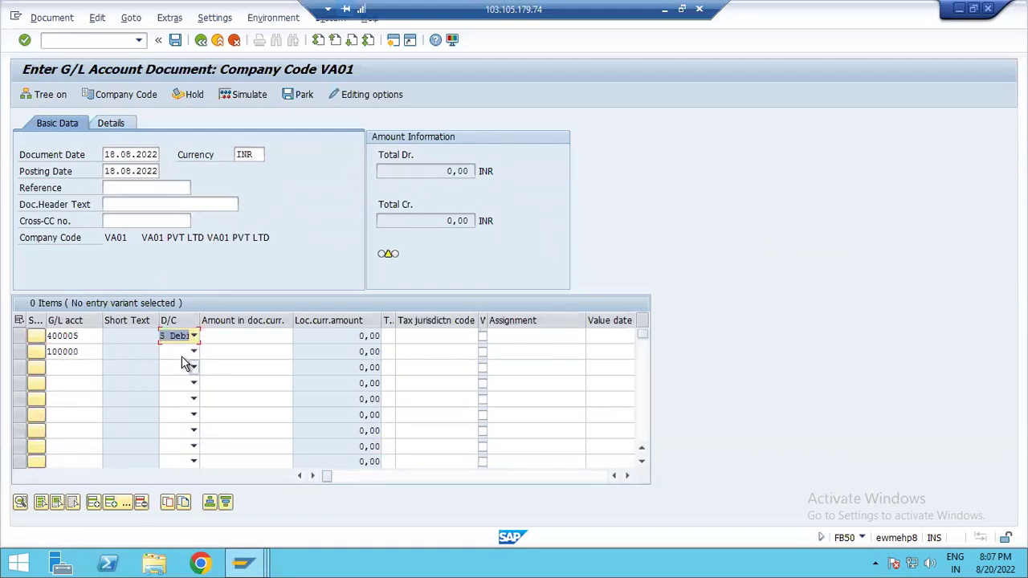
click(184, 354)
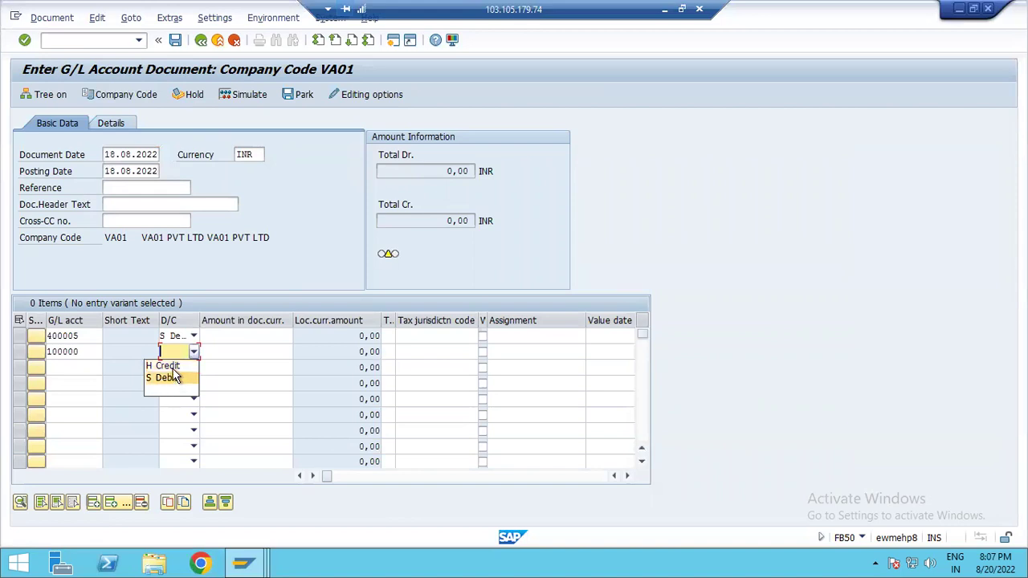
click(169, 366)
click(231, 338)
text(300)
key(Down)
text(3000000)
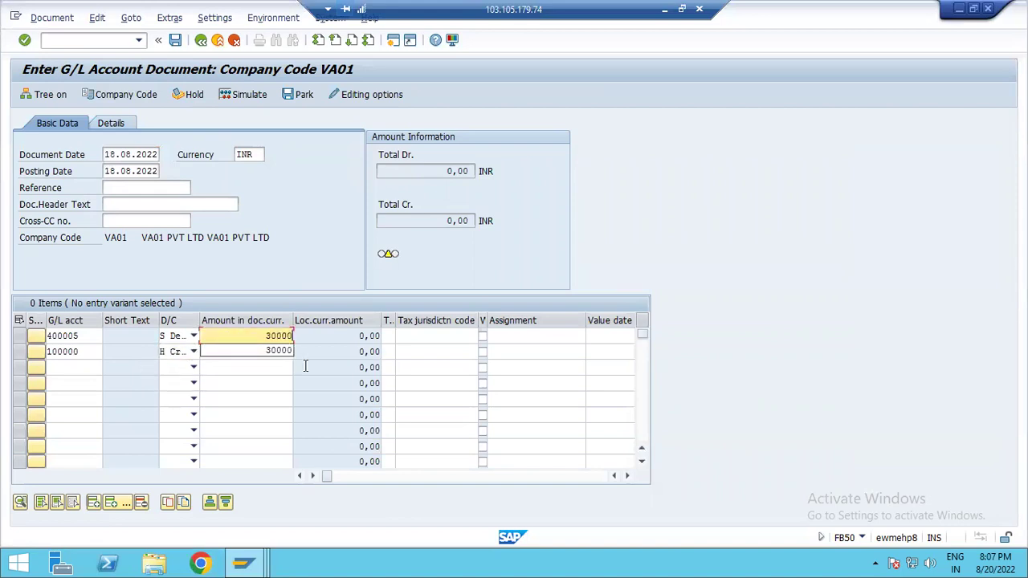
click(430, 351)
click(268, 352)
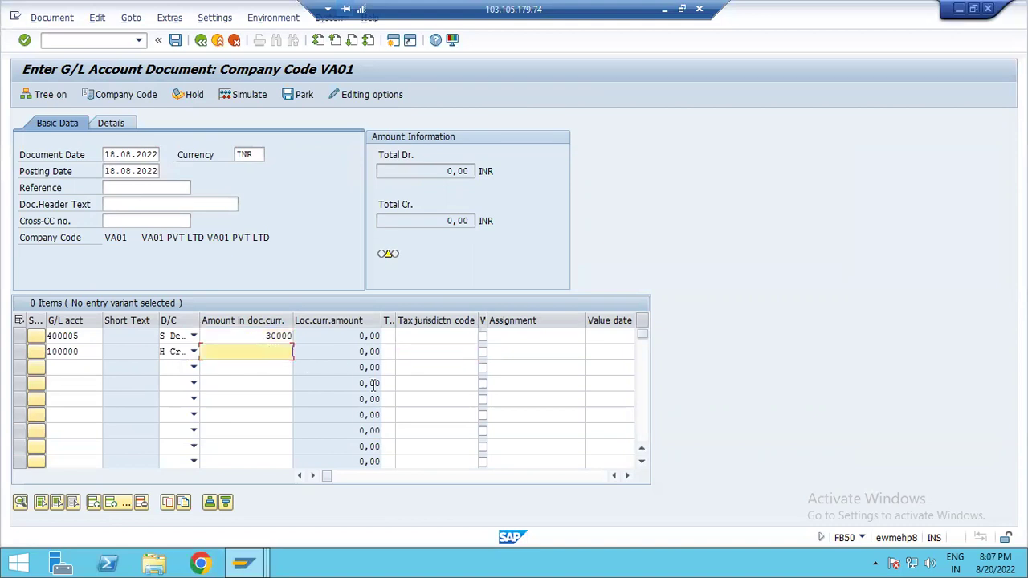
text(*)
click(269, 336)
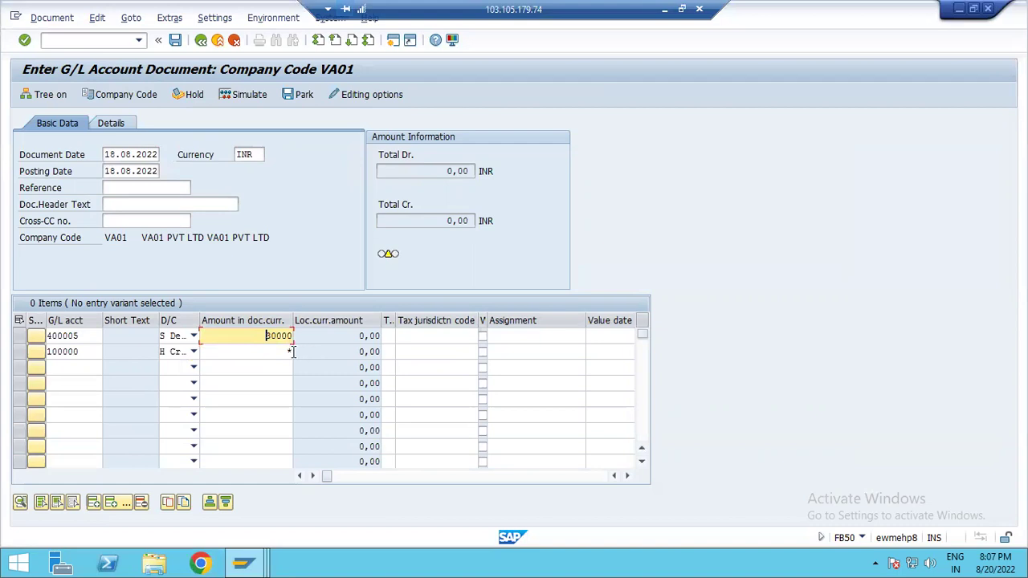
Give line one the text TRAVEL EXP PAID and repeat it on line two with +.
click(610, 336)
key(Tab)
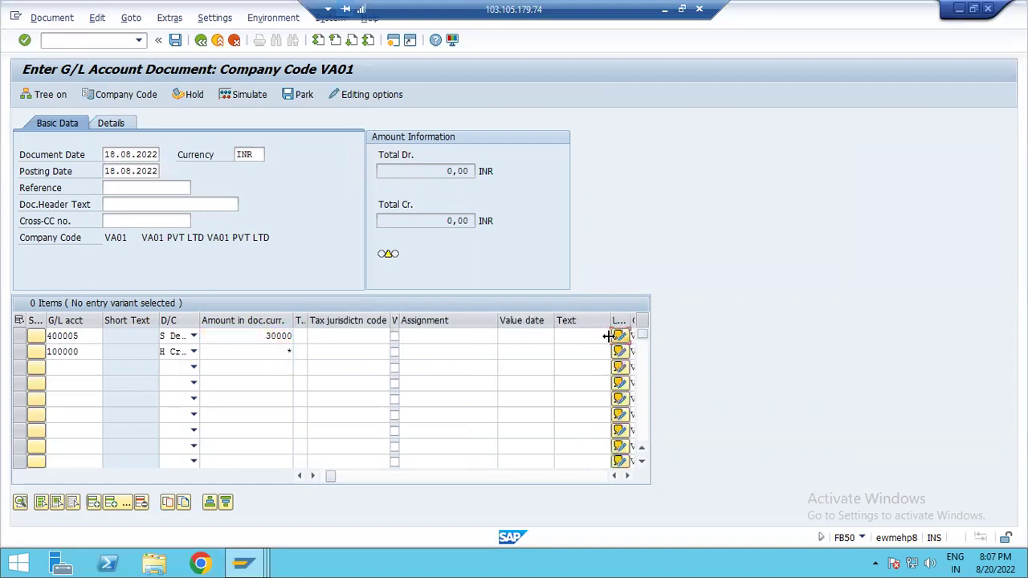
click(574, 337)
text(TRA)
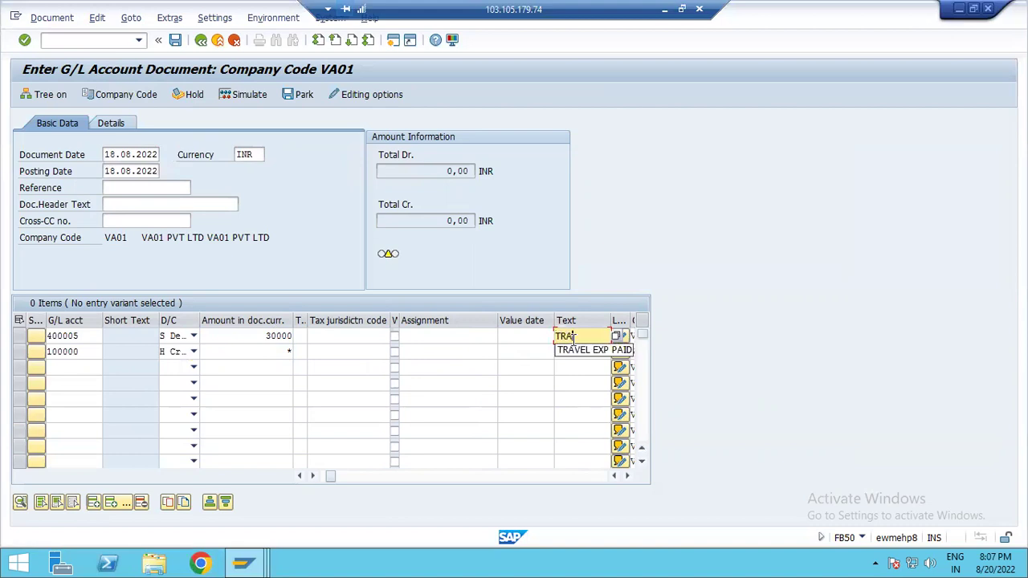
key(Down)
key(Return)
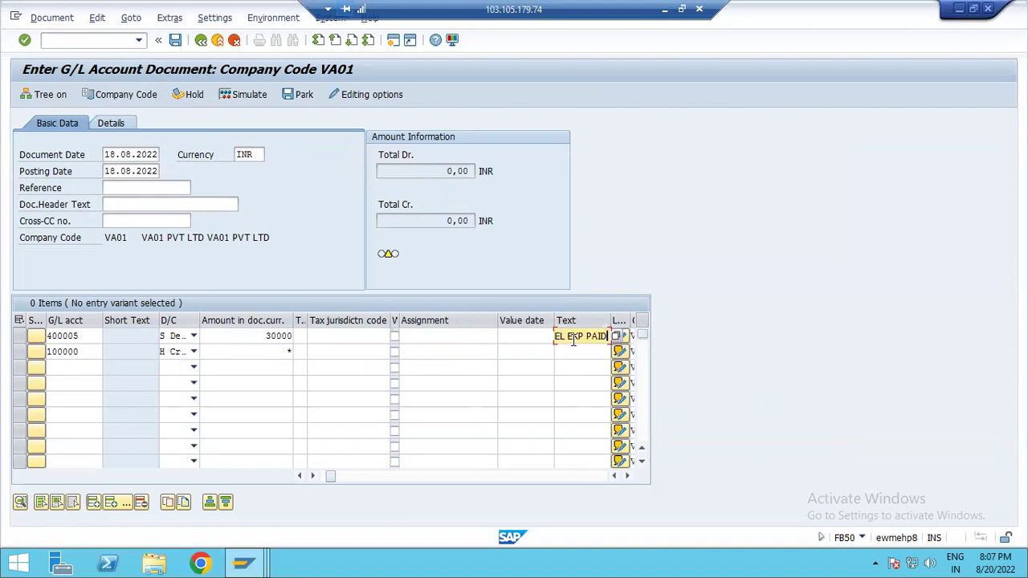
click(573, 353)
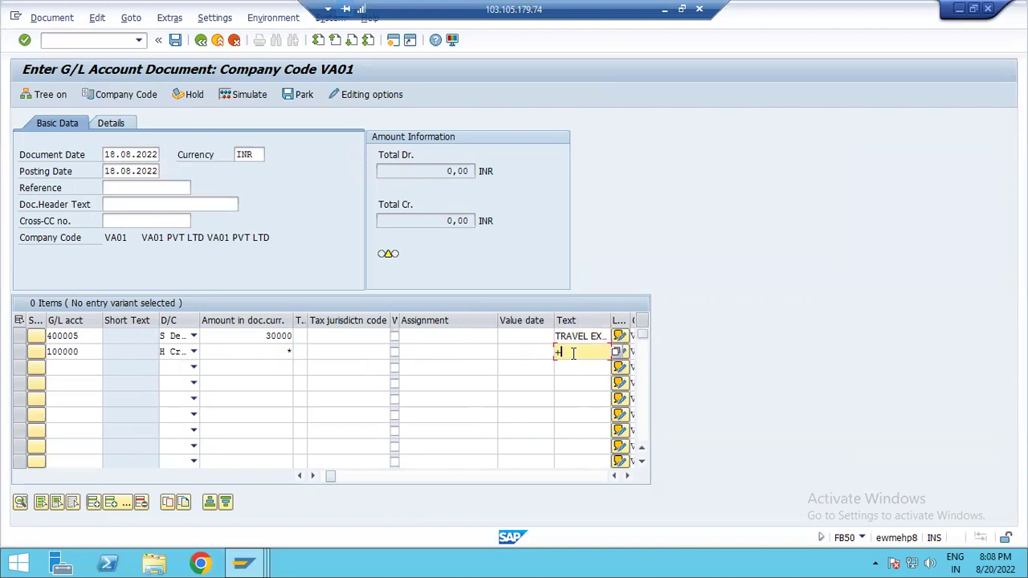
text(+)
key(Tab)
key(Tab)
key(Tab)
key(Tab)
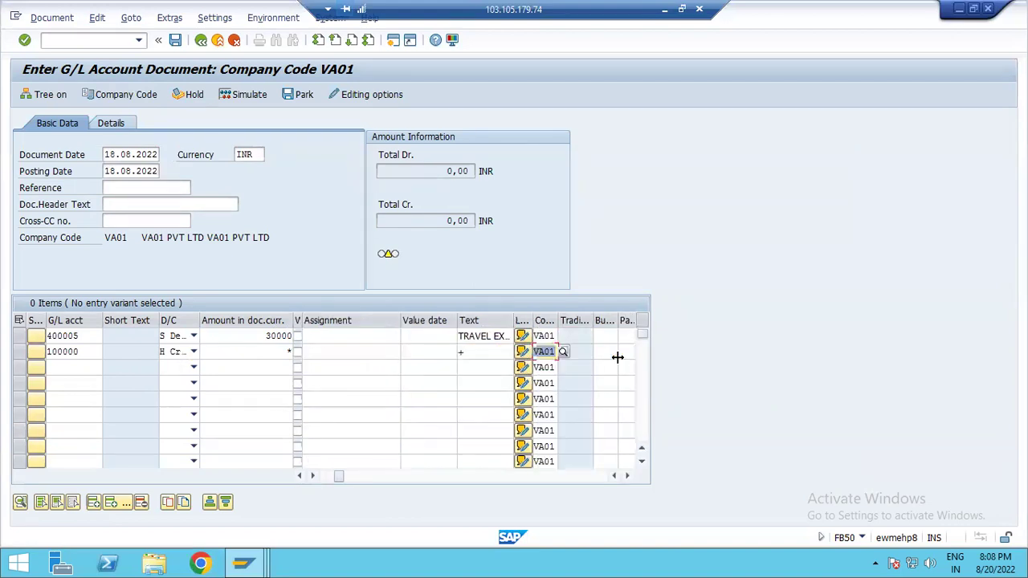
Assign cost center DDEPART_C to the expense line and validate the balanced entry.
click(523, 337)
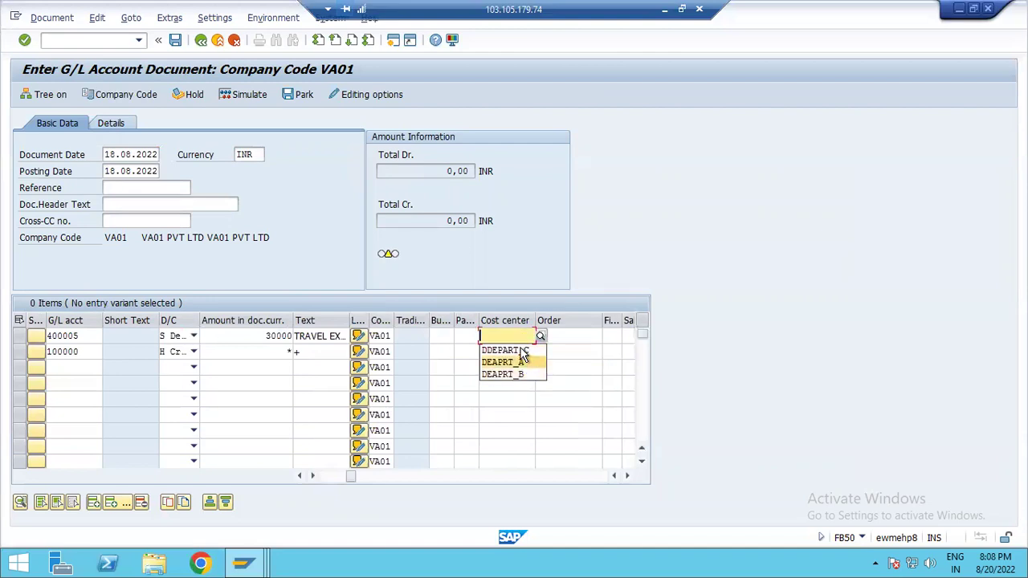
click(521, 351)
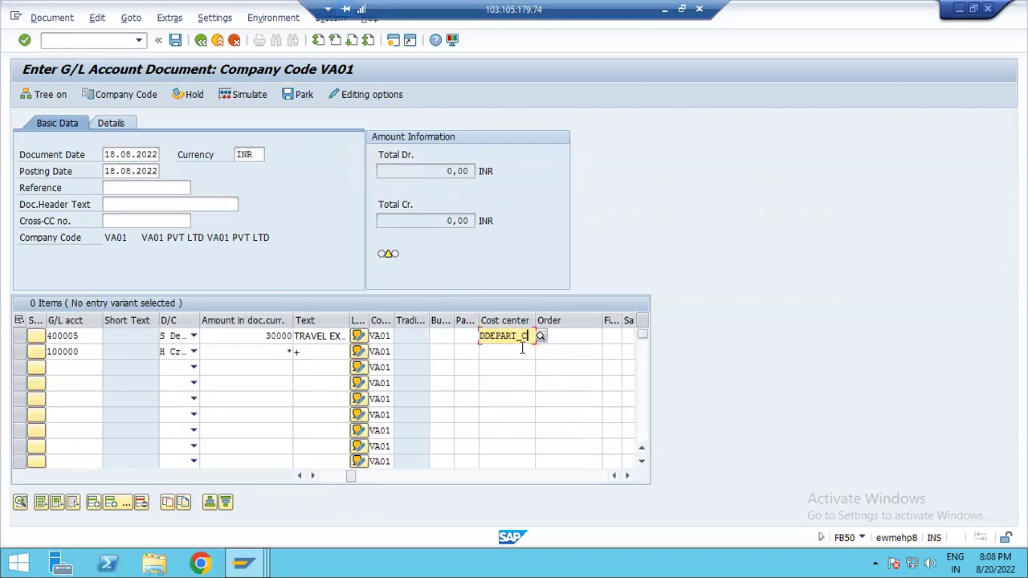
key(Return)
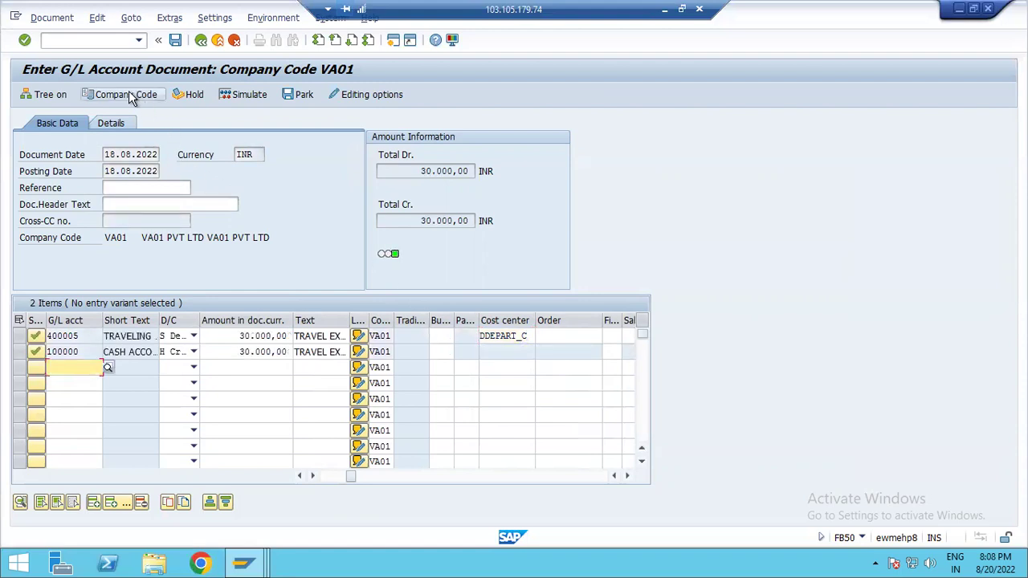
Simulate and post the travel expense, then display the resulting document 100015.
click(226, 97)
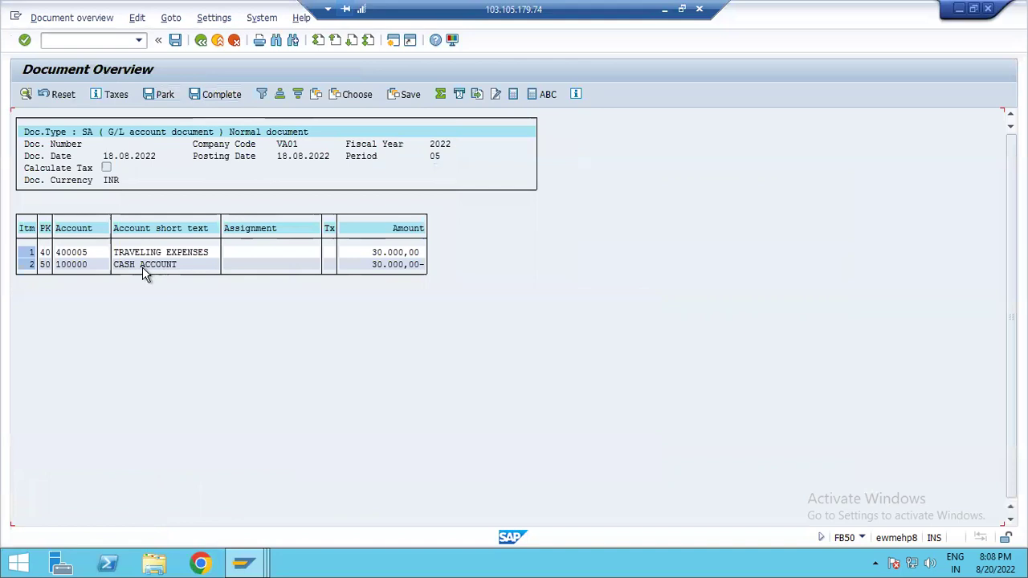
click(175, 39)
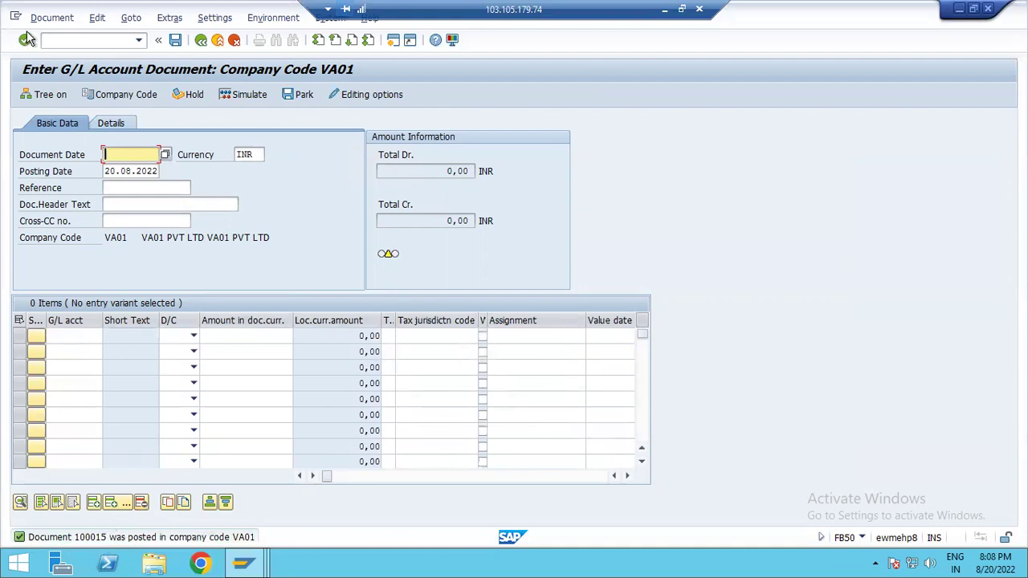
click(44, 17)
click(64, 53)
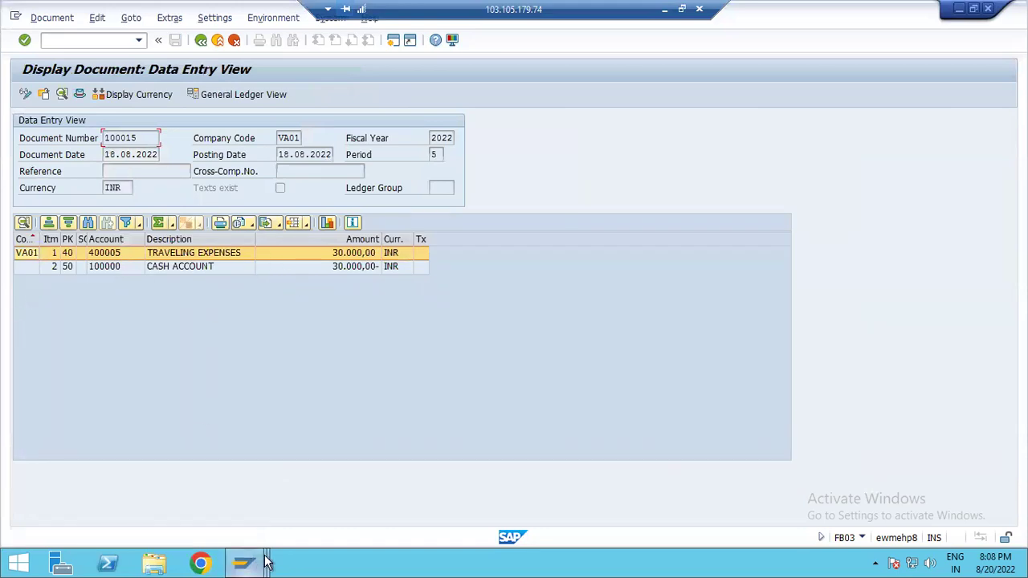
Refresh the FBL3N line item list to show document 100015, with cash credits at 60.000,00.
mouse_move(265, 562)
click(383, 483)
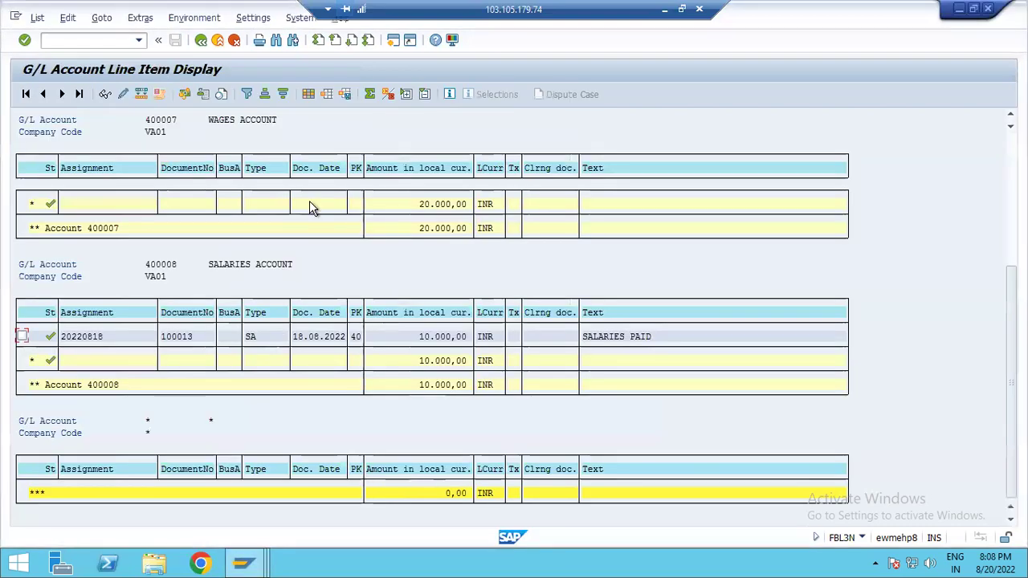
click(34, 17)
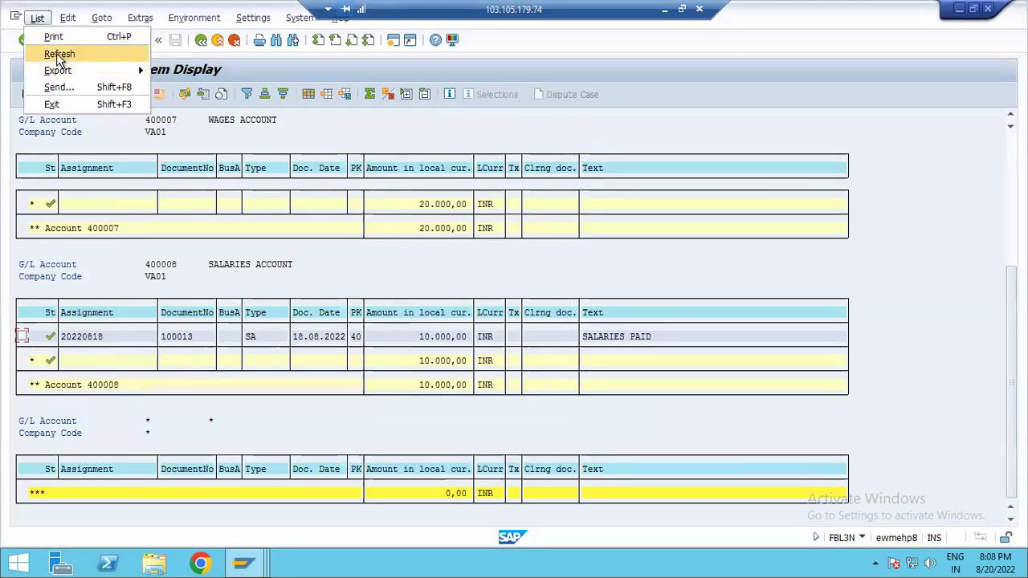
click(57, 52)
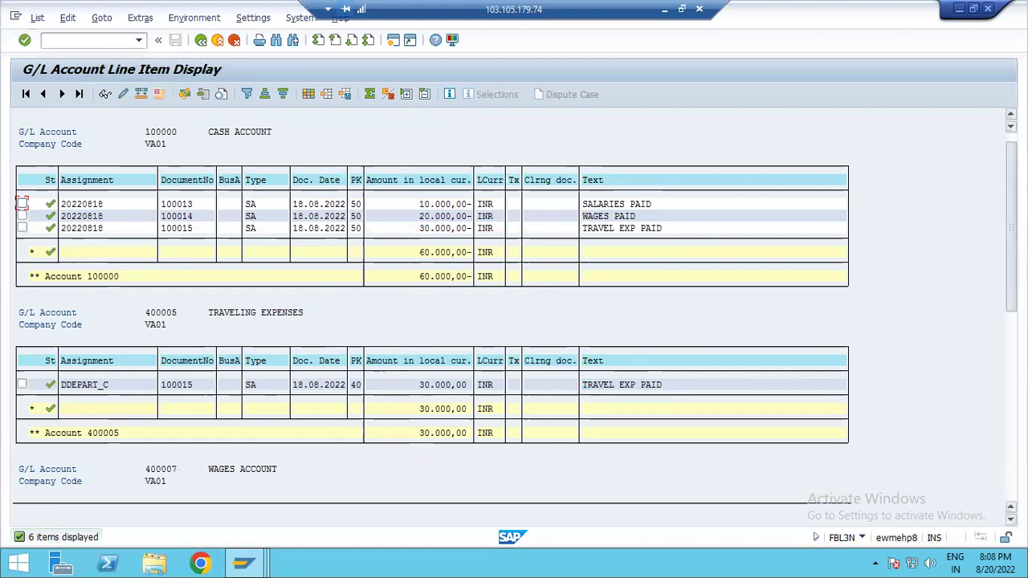
scroll(434, 313, down, 5)
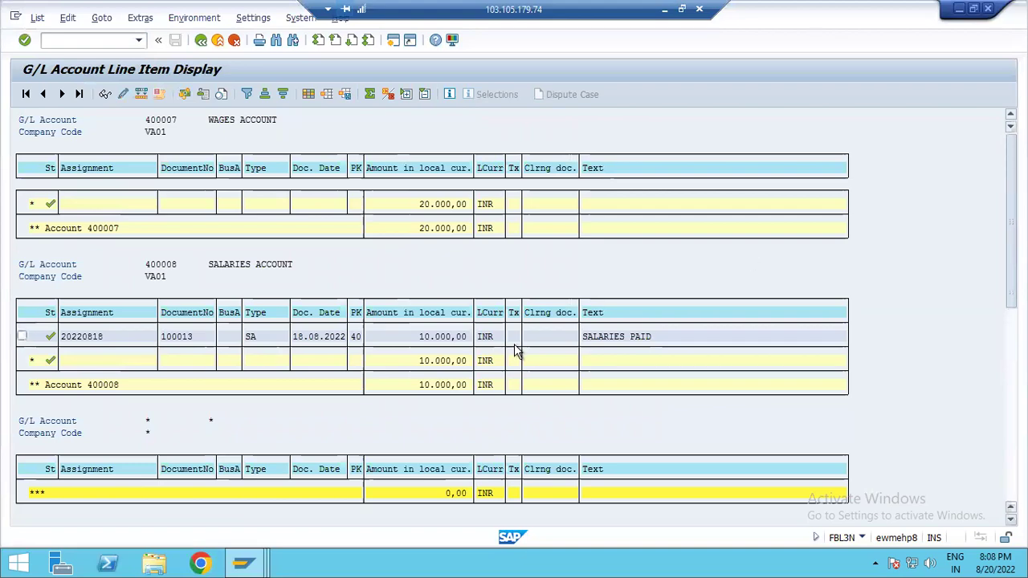
scroll(518, 349, up, 5)
click(660, 10)
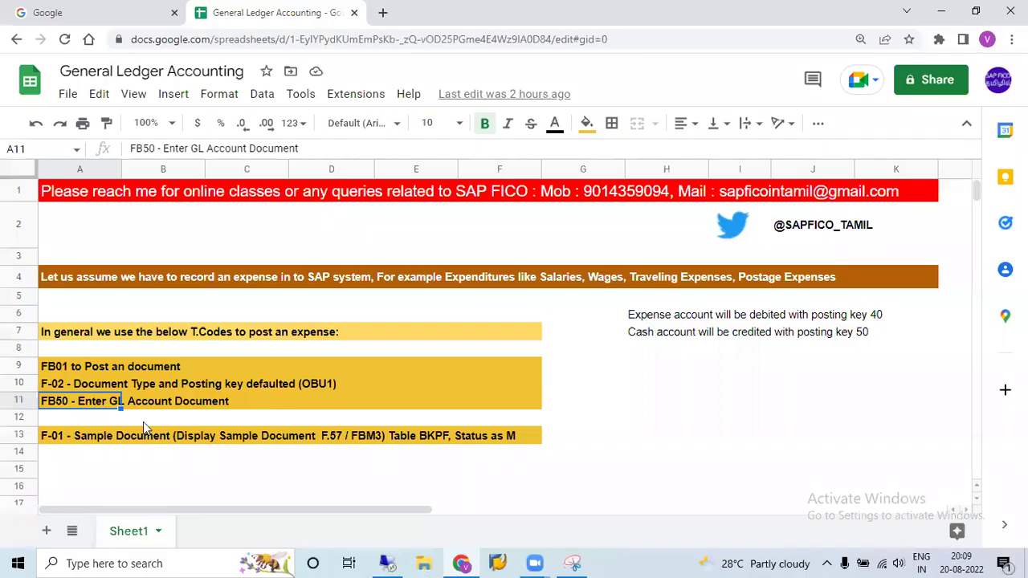
click(64, 368)
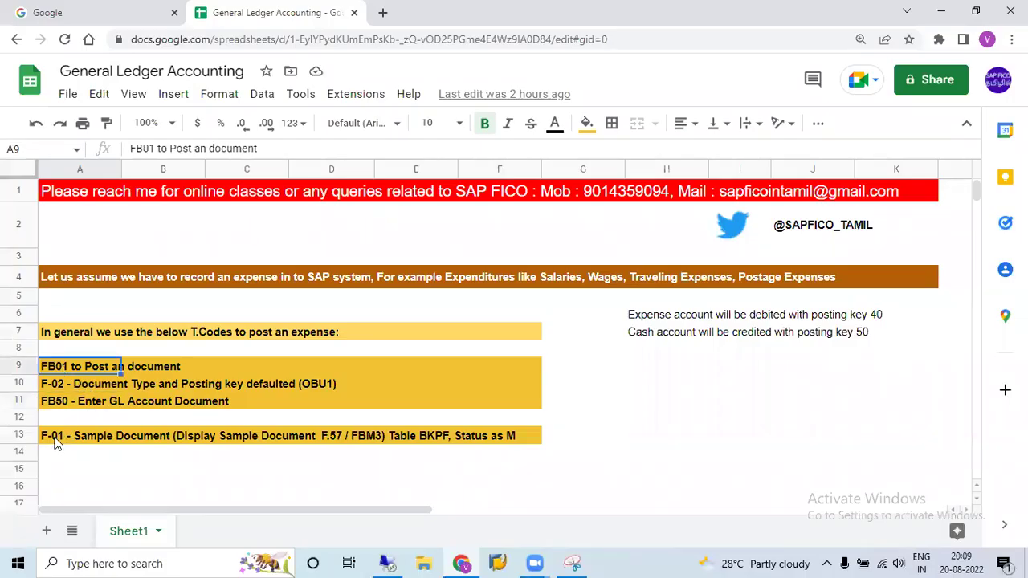
click(56, 442)
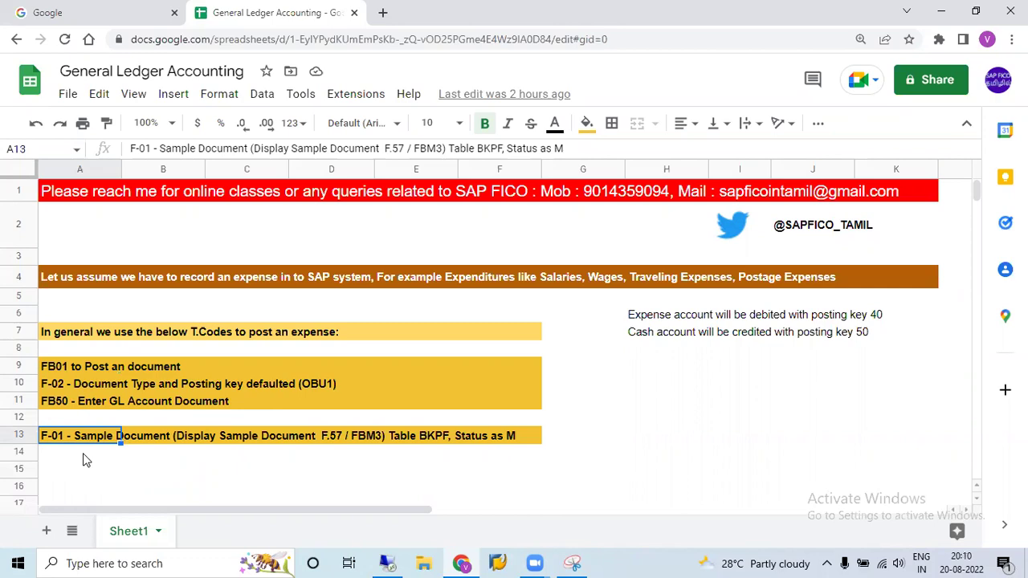
click(399, 562)
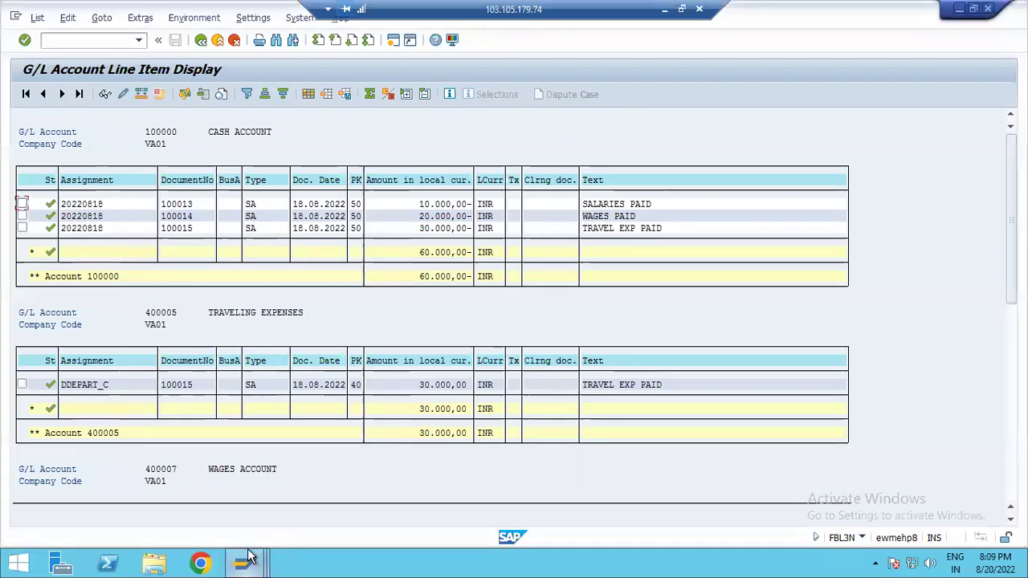
Start an F-01 sample document with document and posting dates of 18.08.2022.
mouse_move(243, 561)
click(211, 482)
click(77, 40)
text(/NF-01)
key(Return)
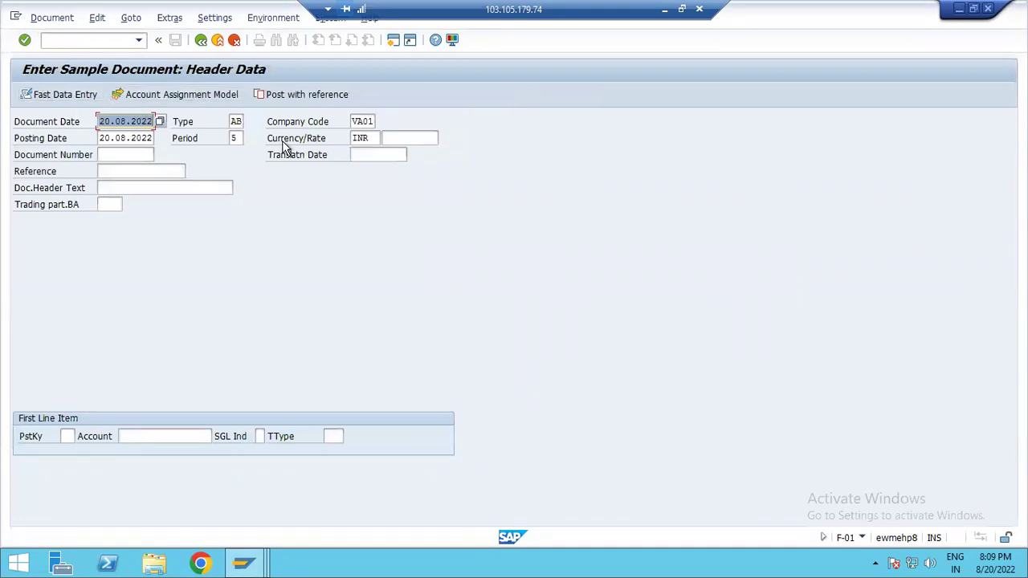
text(18.08.2022)
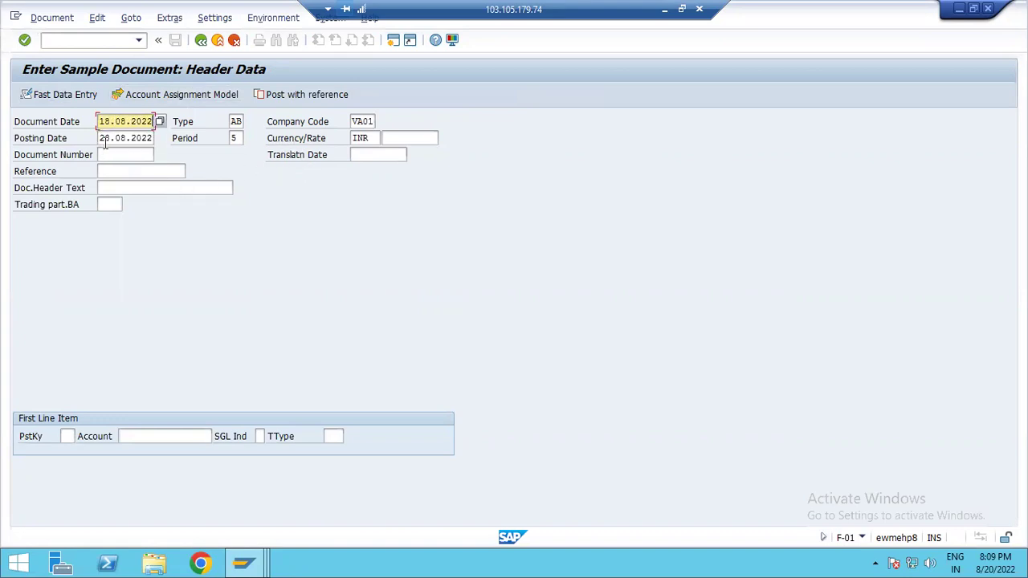
key(Tab)
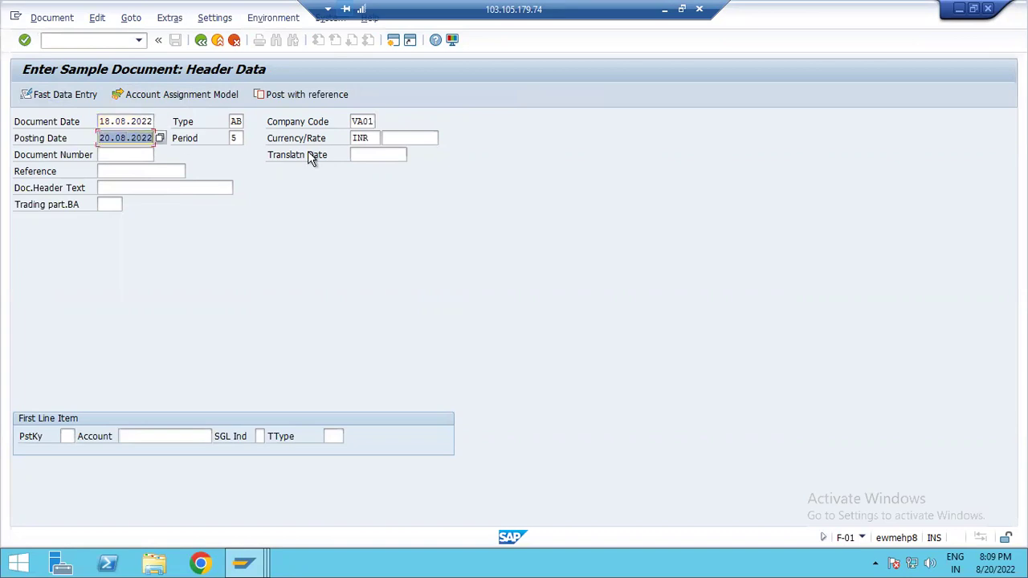
text(18.80.)
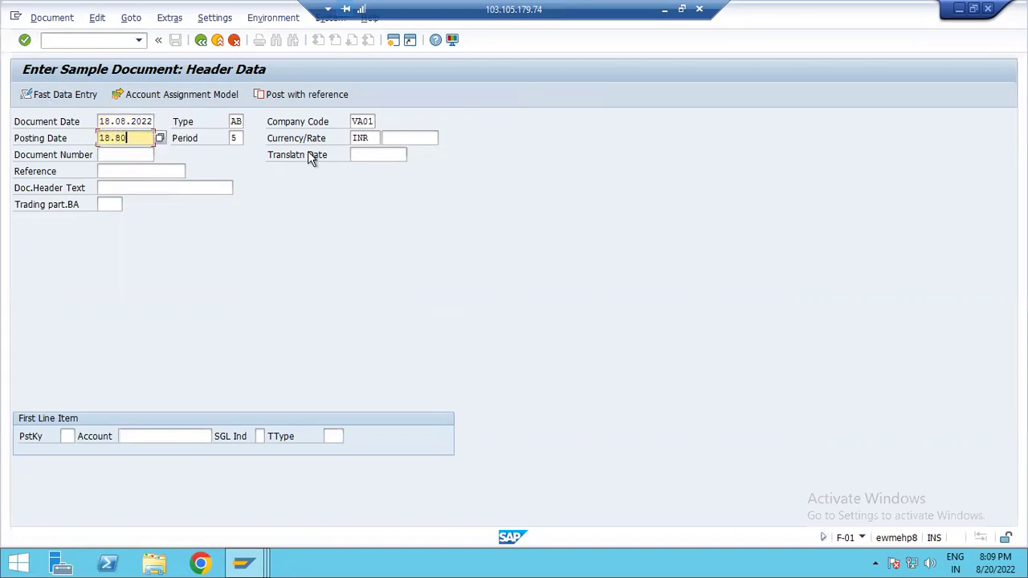
key(BackSpace)
key(BackSpace)
key(BackSpace)
text(08.2)
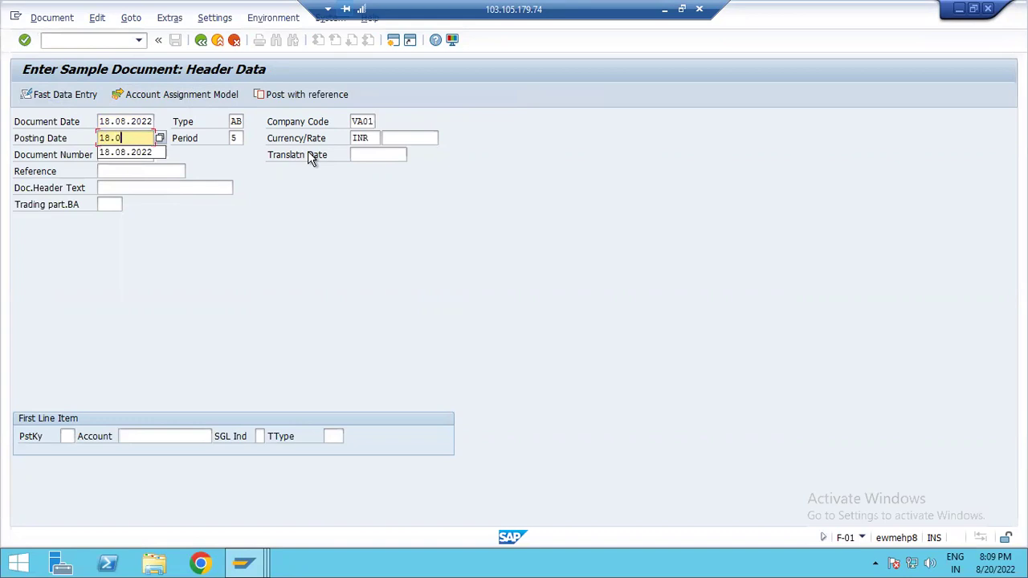
text(022)
key(Tab)
Enter the first line with posting key 40 and account 400007 Wages Account.
click(69, 436)
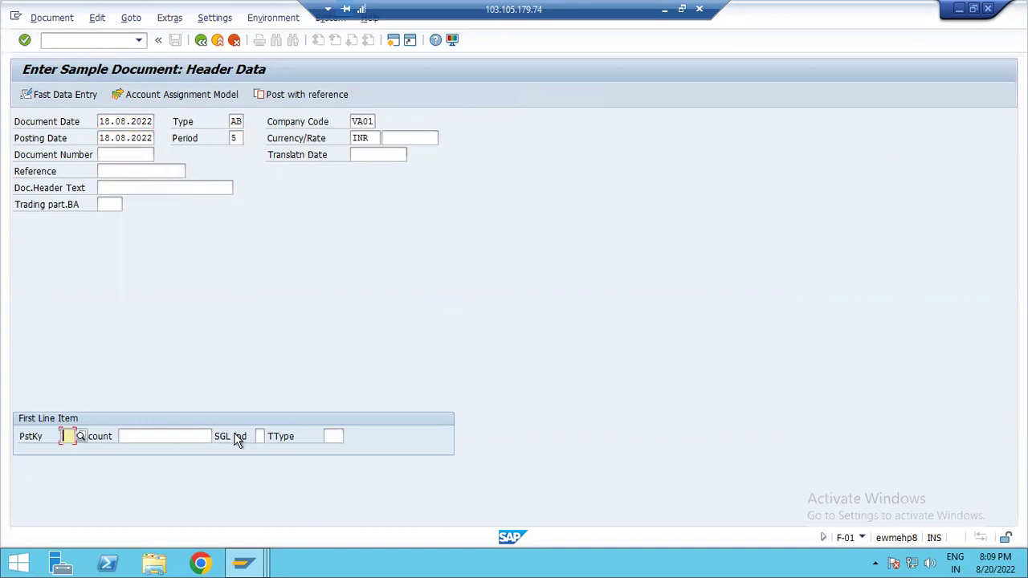
text(40)
click(204, 436)
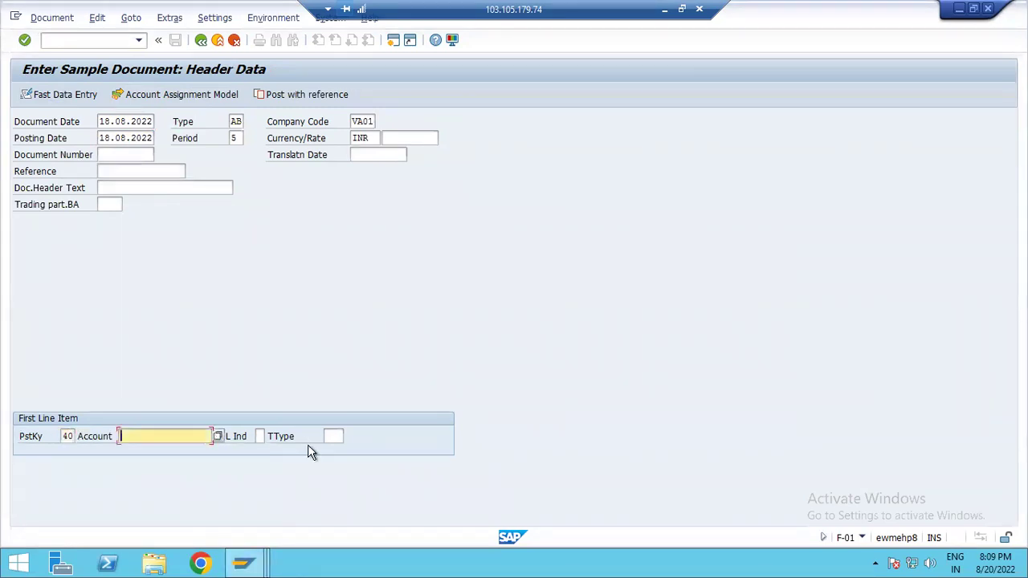
text(4)
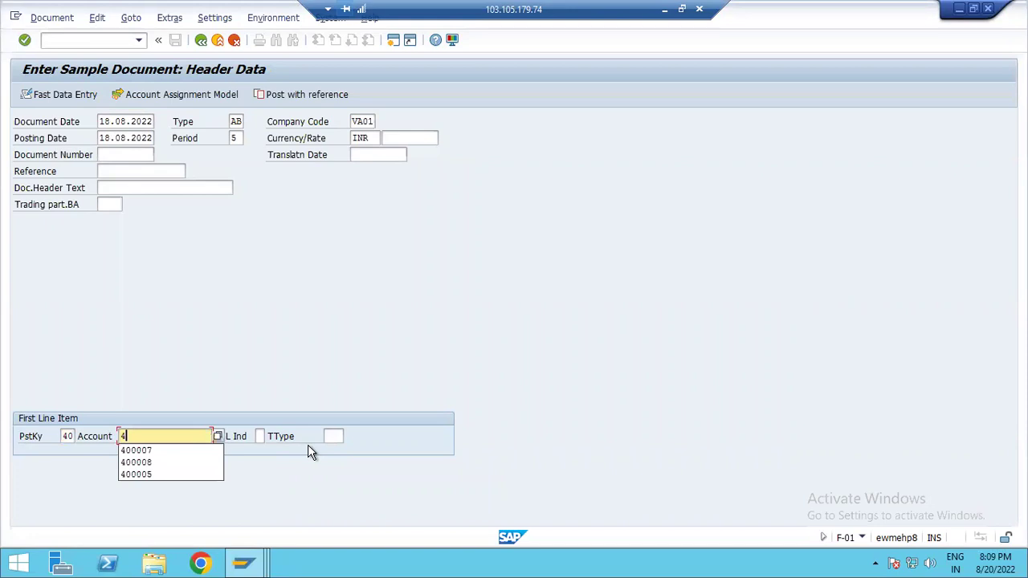
click(164, 451)
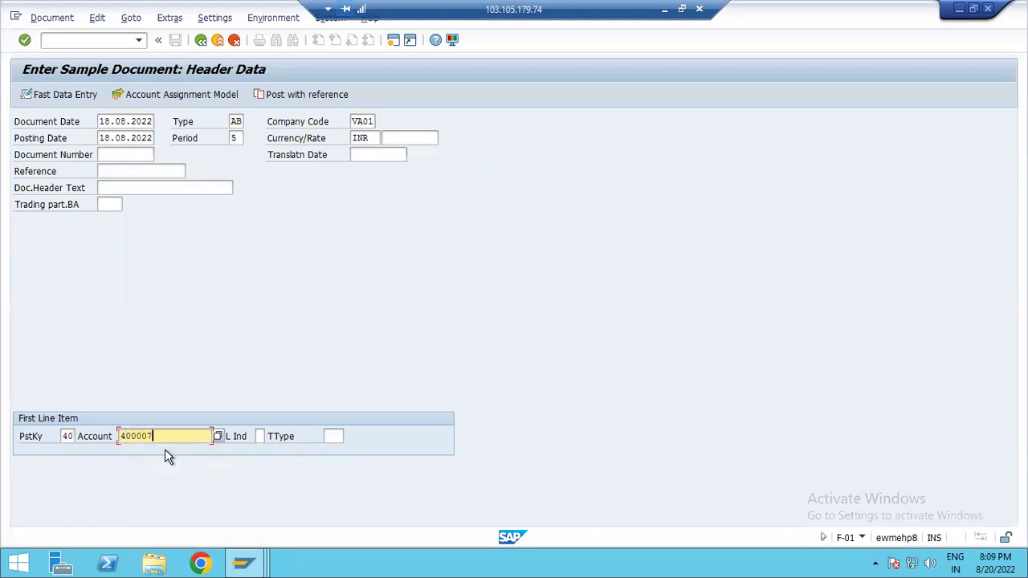
key(Return)
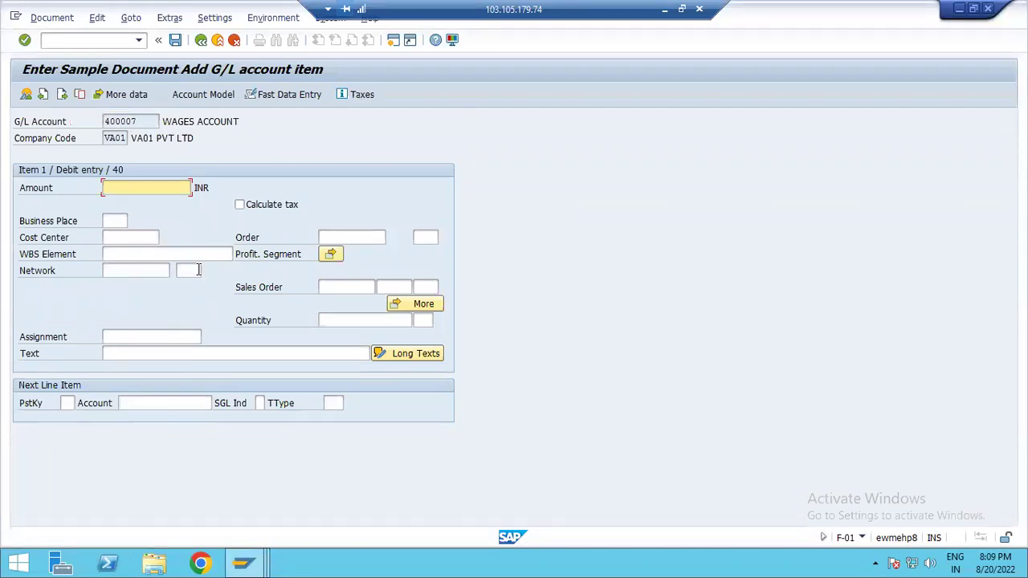
Give the wages line amount 25000, cost center DEAPRT_A and text WAGES PAID.
text(25000)
click(121, 238)
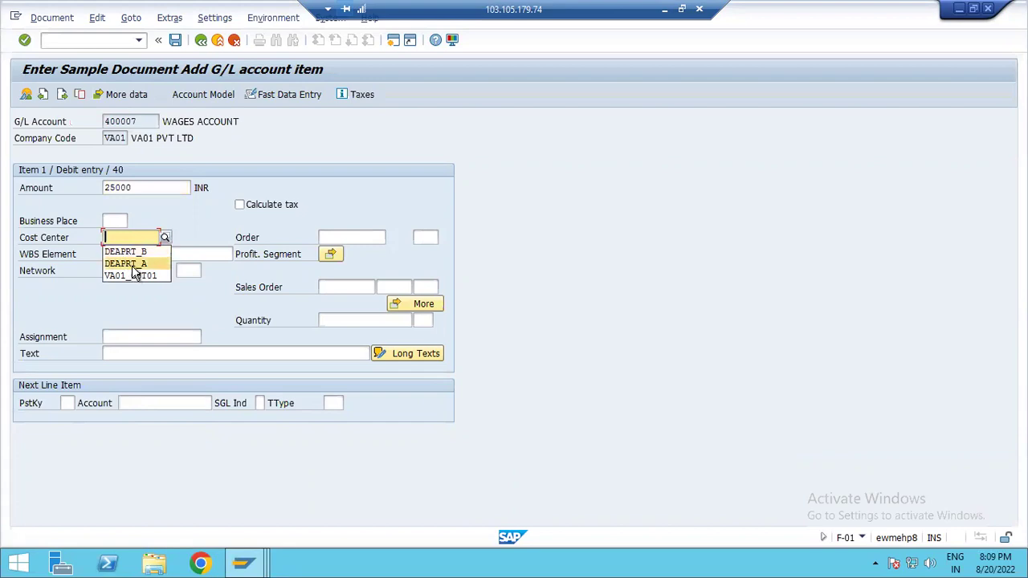
click(129, 247)
click(129, 355)
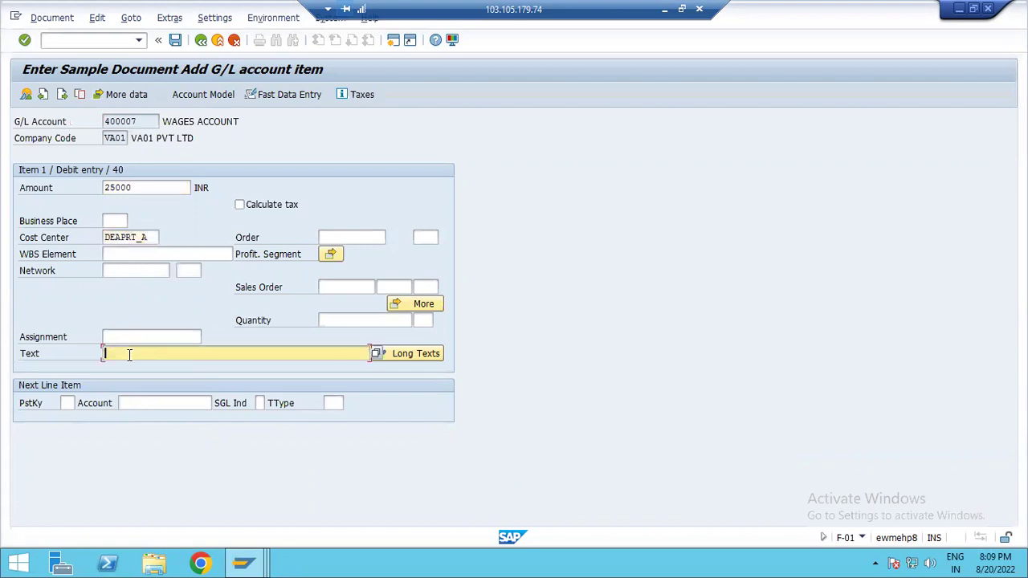
text(WAGES PAID)
Add a second posting key 40 line for account 400005 Traveling Expenses.
click(67, 404)
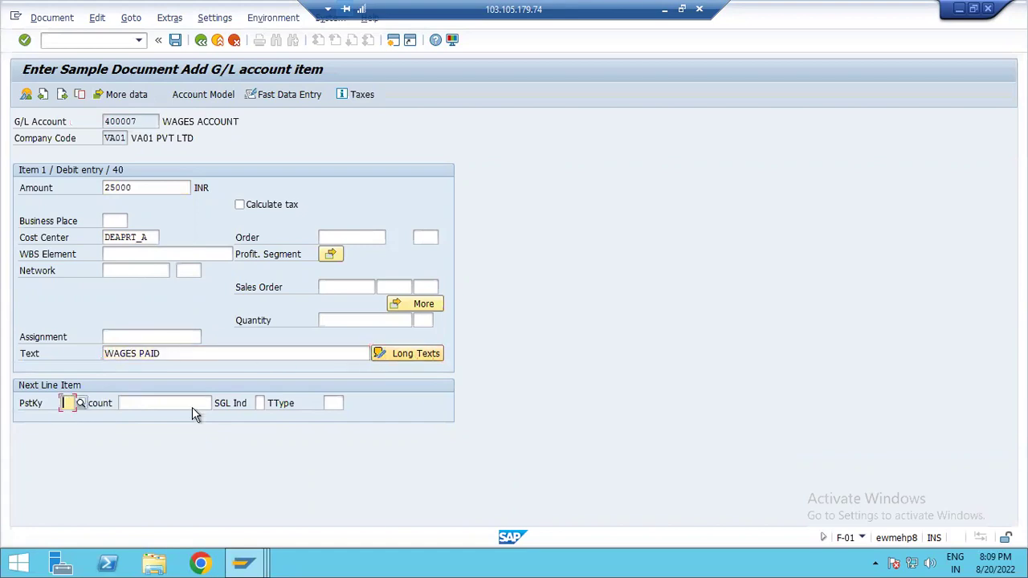
text(40)
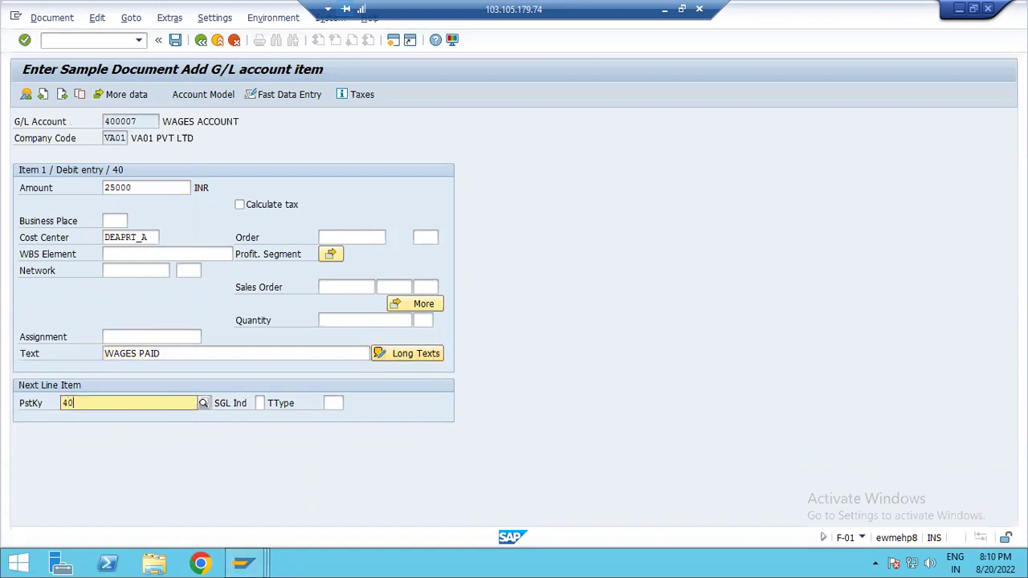
click(196, 407)
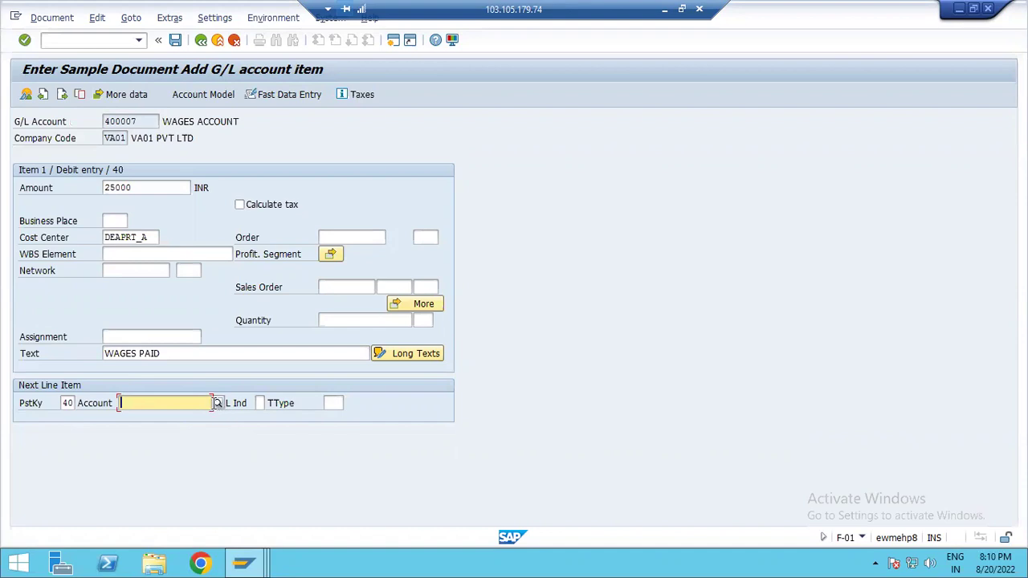
text(400)
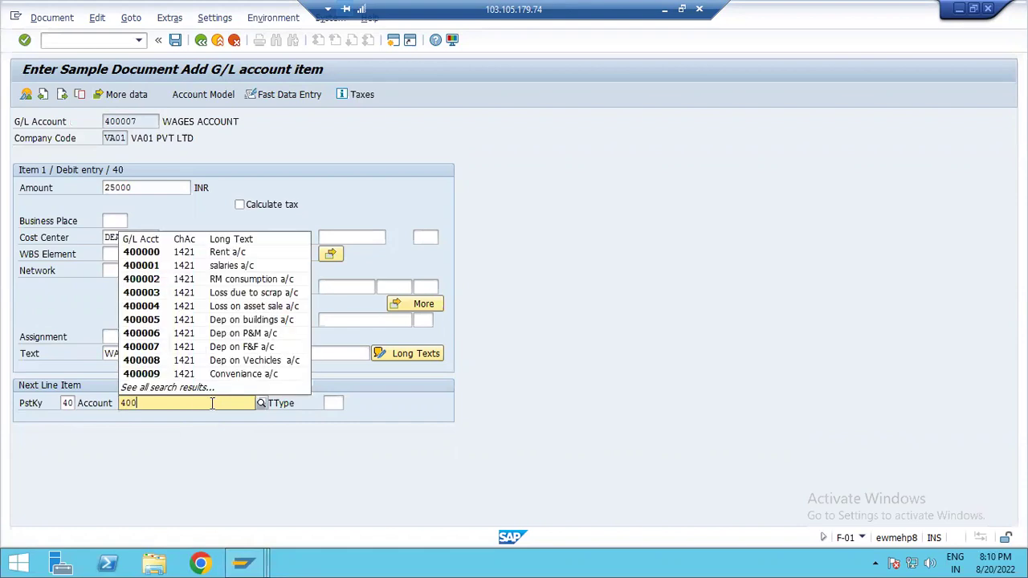
key(BackSpace)
key(BackSpace)
key(BackSpace)
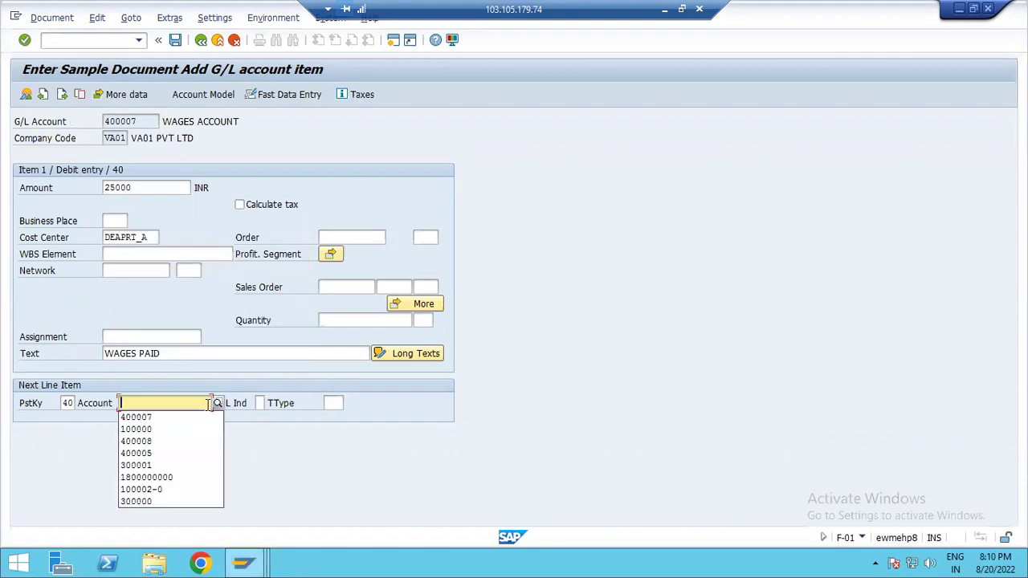
click(153, 454)
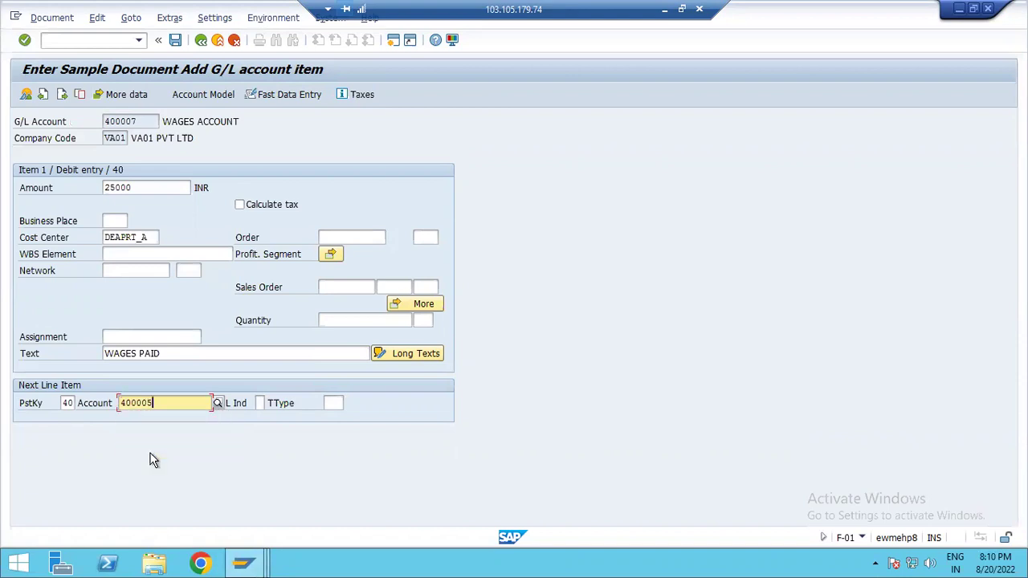
key(Return)
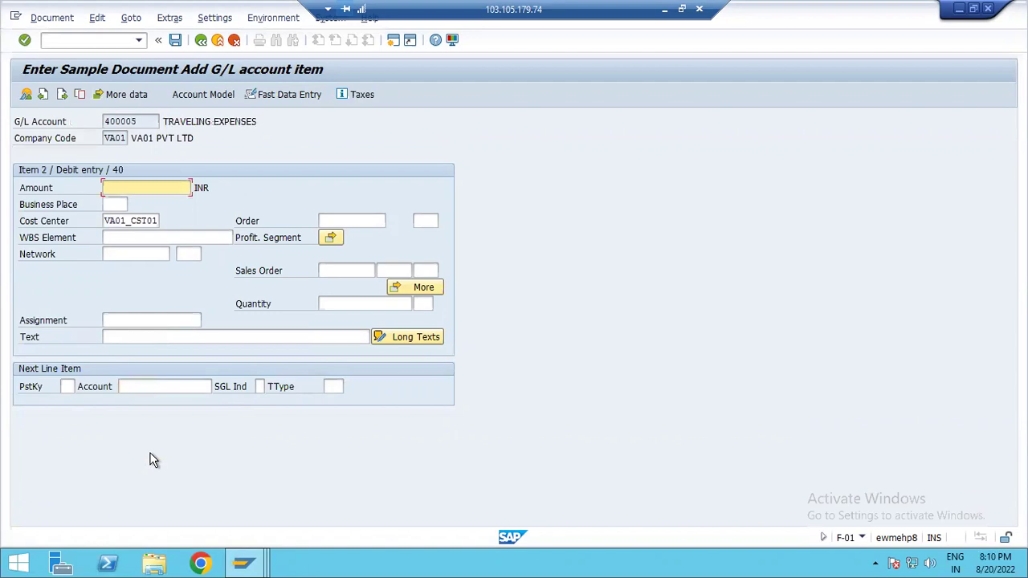
Enter 36000 as the travel debit amount with the text TRAVELING EXPENSES POSTINGS.
text(36000)
click(141, 337)
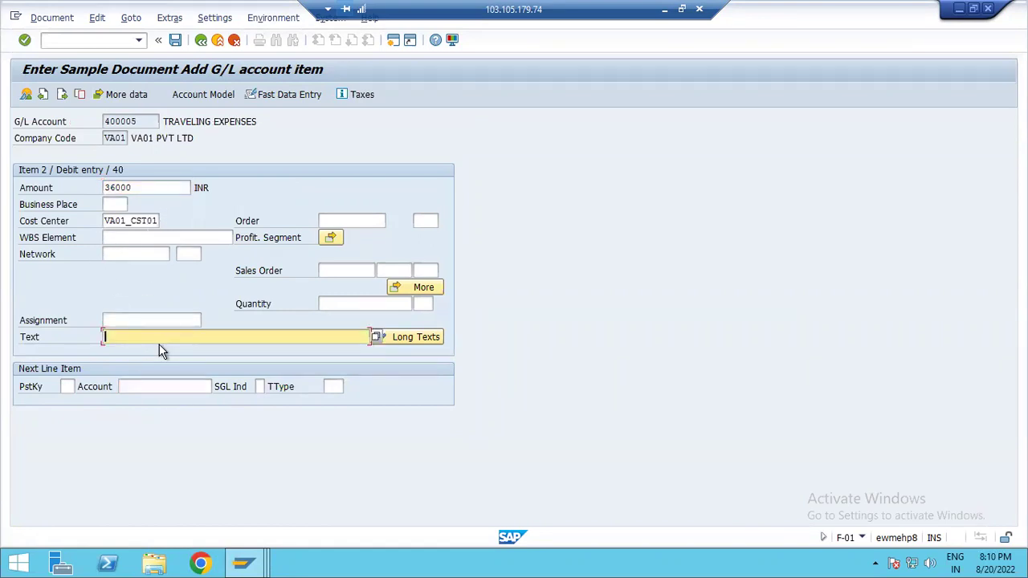
text(TAR)
key(BackSpace)
key(BackSpace)
text(RA)
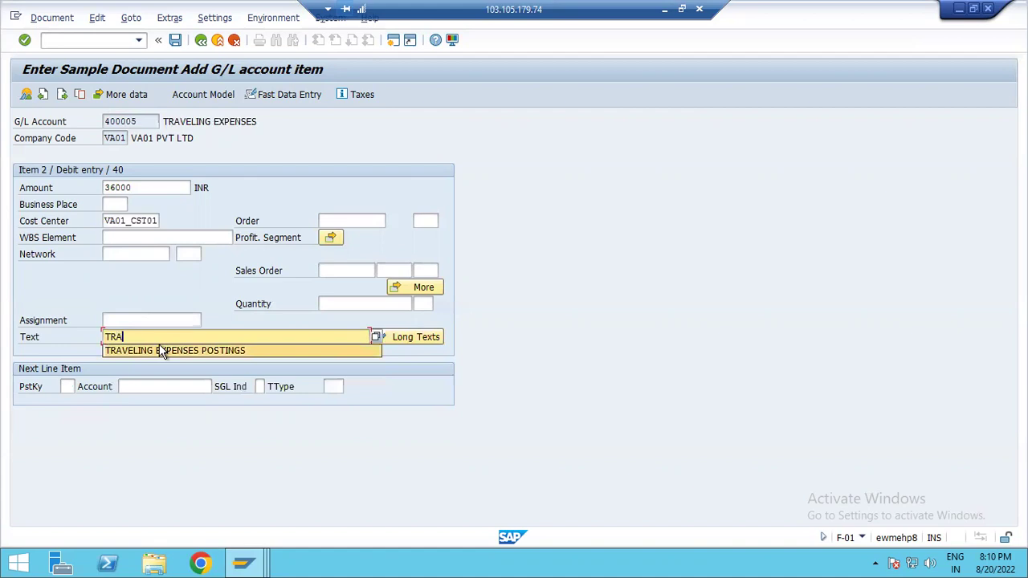
click(161, 351)
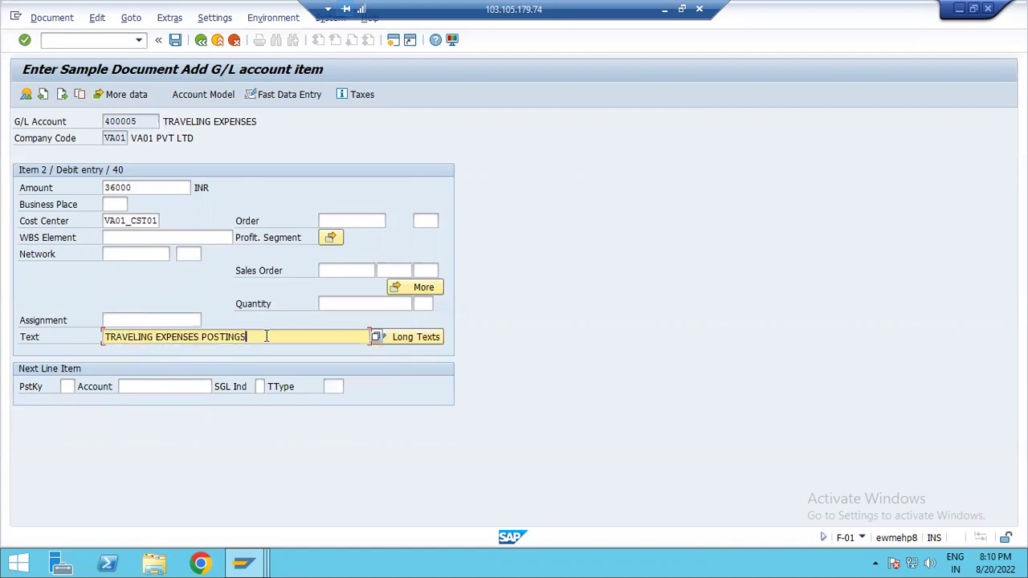
Start the next debit line with posting key 40 and account 400008 Salaries Account.
click(71, 386)
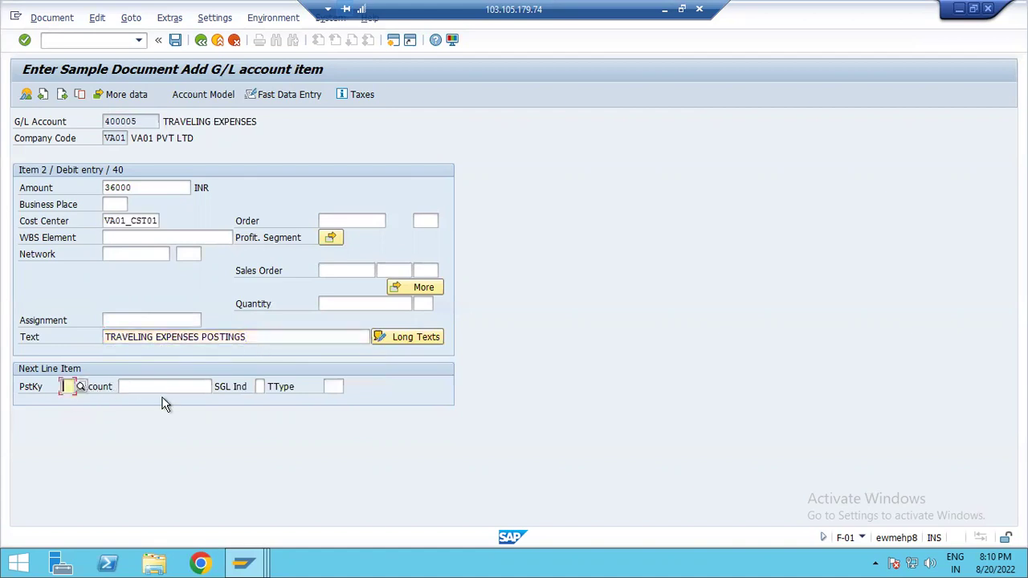
text(40)
click(153, 386)
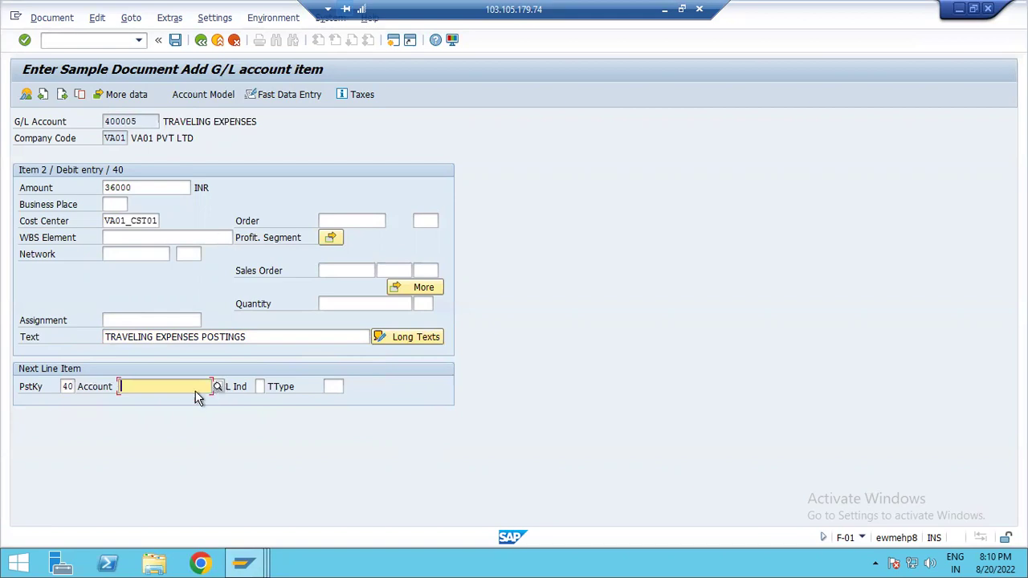
click(220, 388)
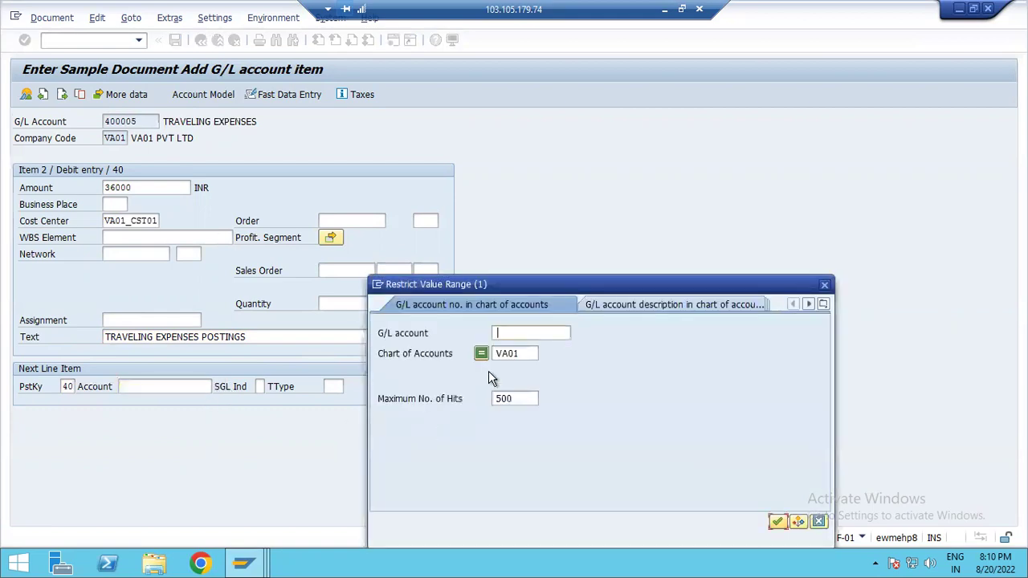
click(509, 354)
click(827, 286)
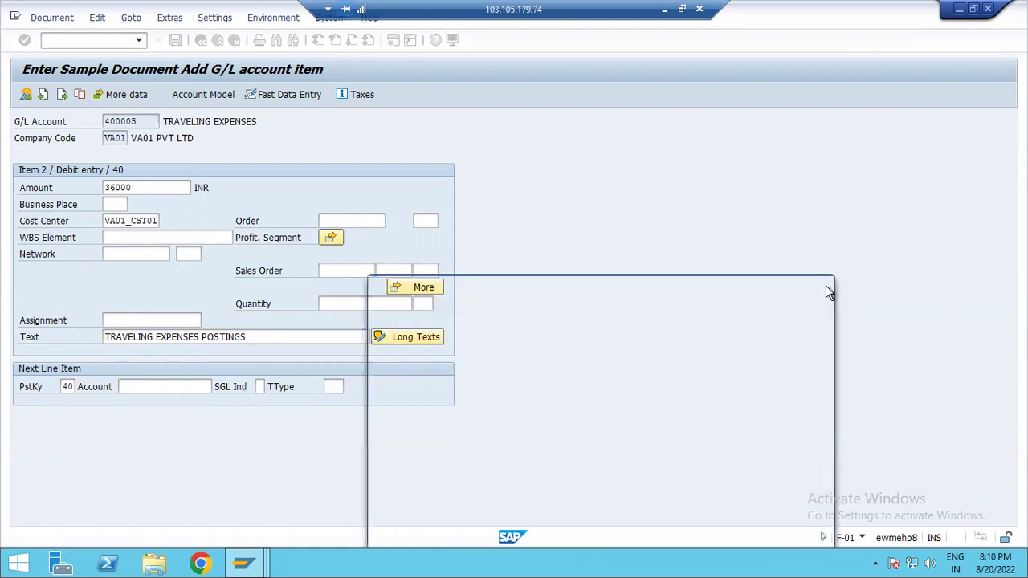
key(BackSpace)
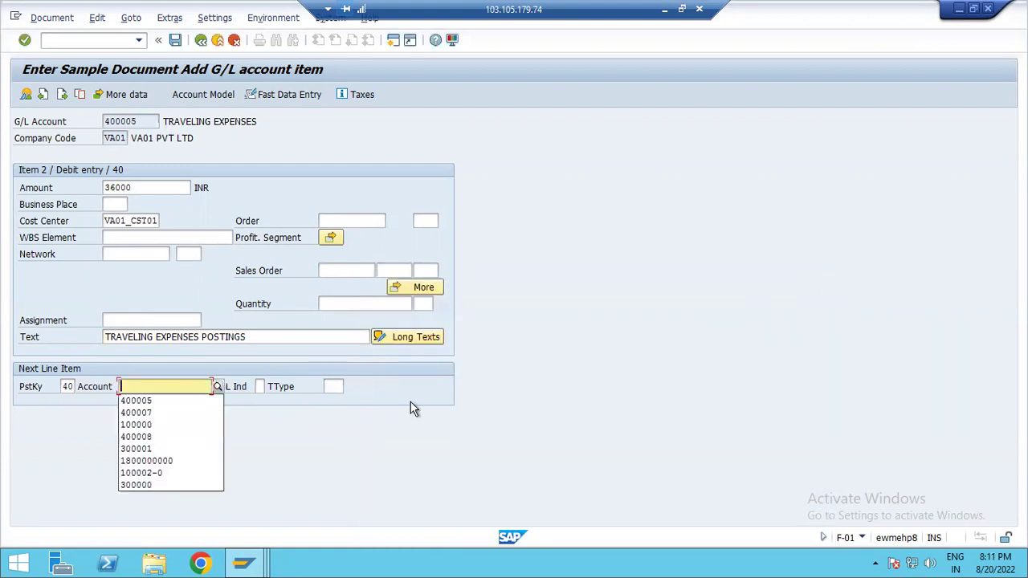
click(144, 414)
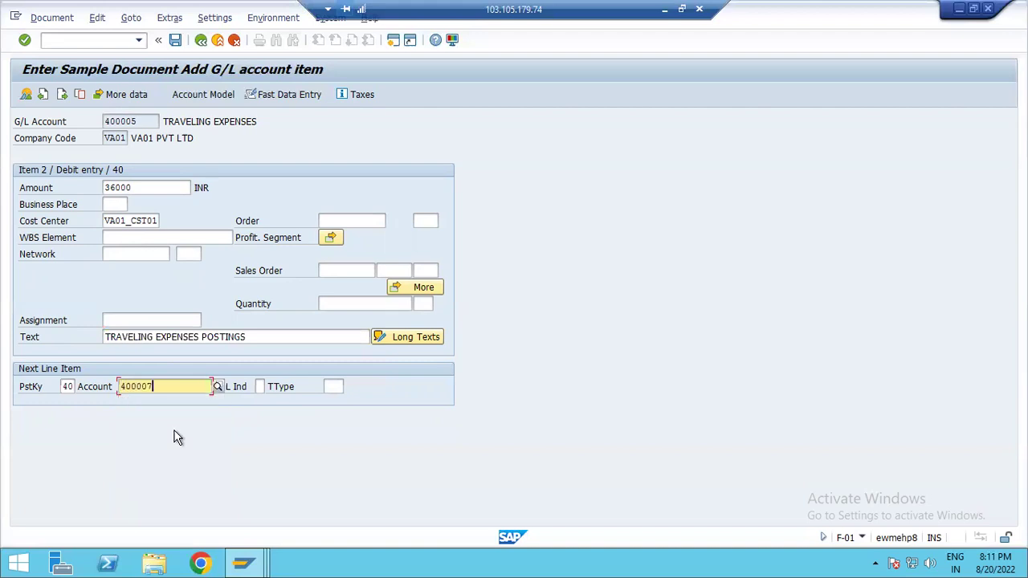
key(BackSpace)
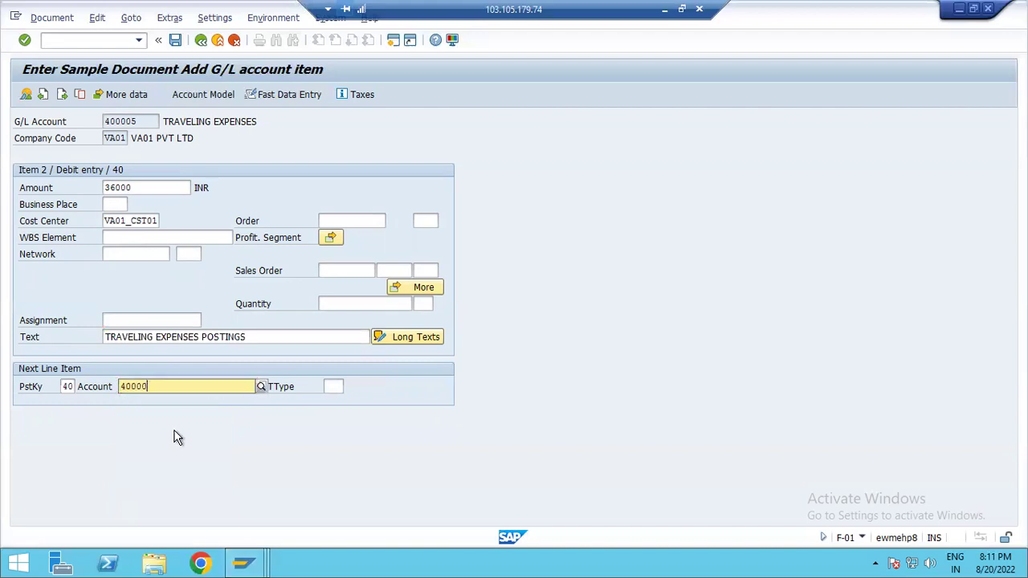
text(8)
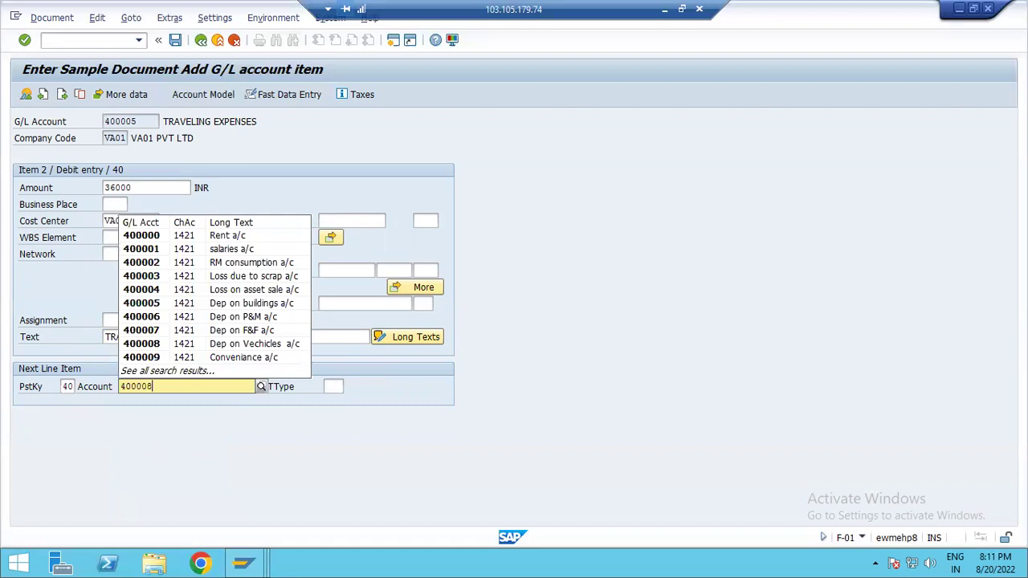
key(Return)
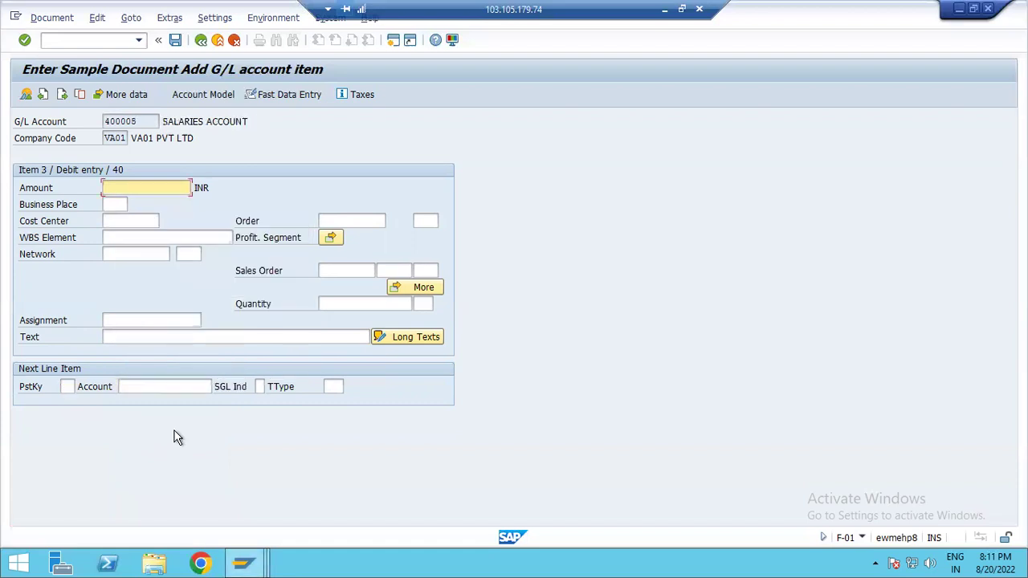
Enter 45000 for the salaries item with cost center DEAPRT_C and text SALARIES PAID.
text(45000)
click(129, 219)
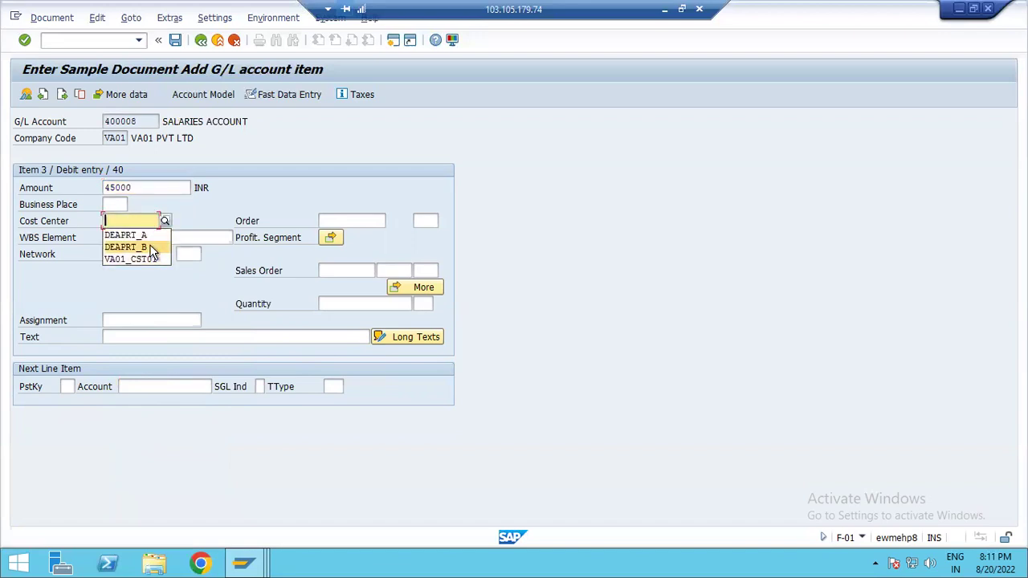
click(151, 249)
key(BackSpace)
text(C)
key(Tab)
click(148, 336)
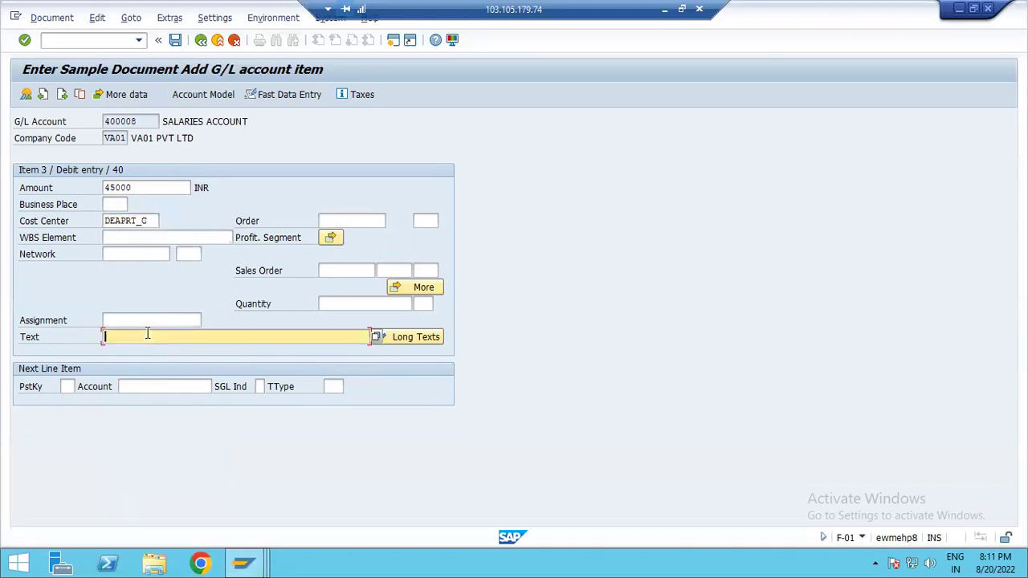
text(SALARI)
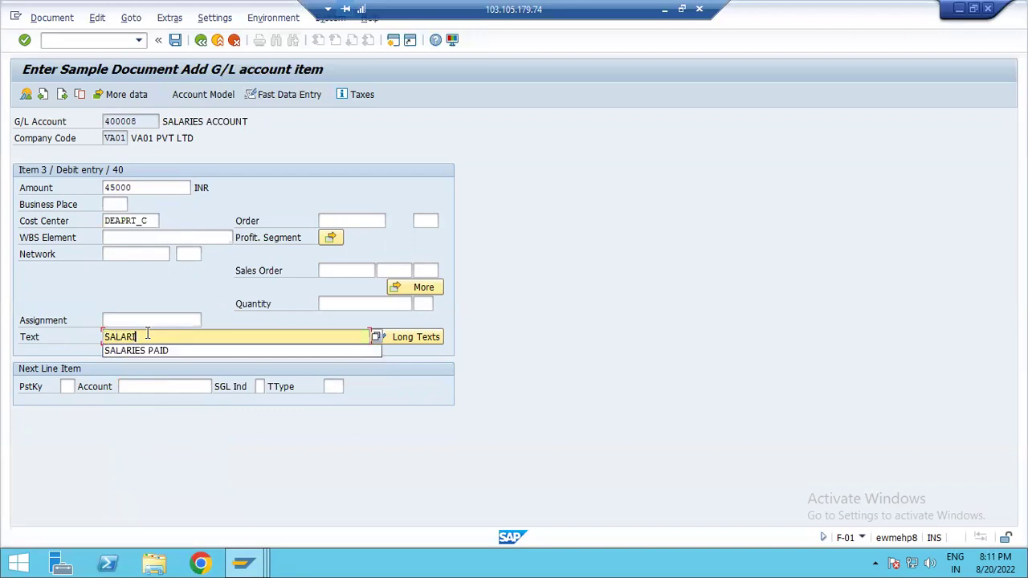
key(Down)
key(Return)
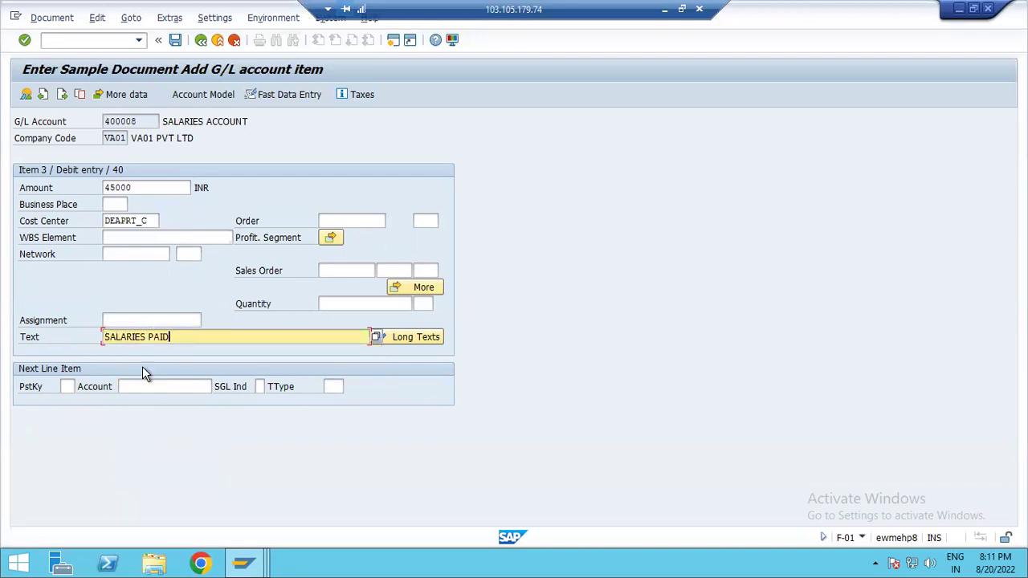
Open a key 50 credit line for cash account 100000, replacing the invalid cost center with DEAPRT_A.
click(66, 386)
text(50)
key(Return)
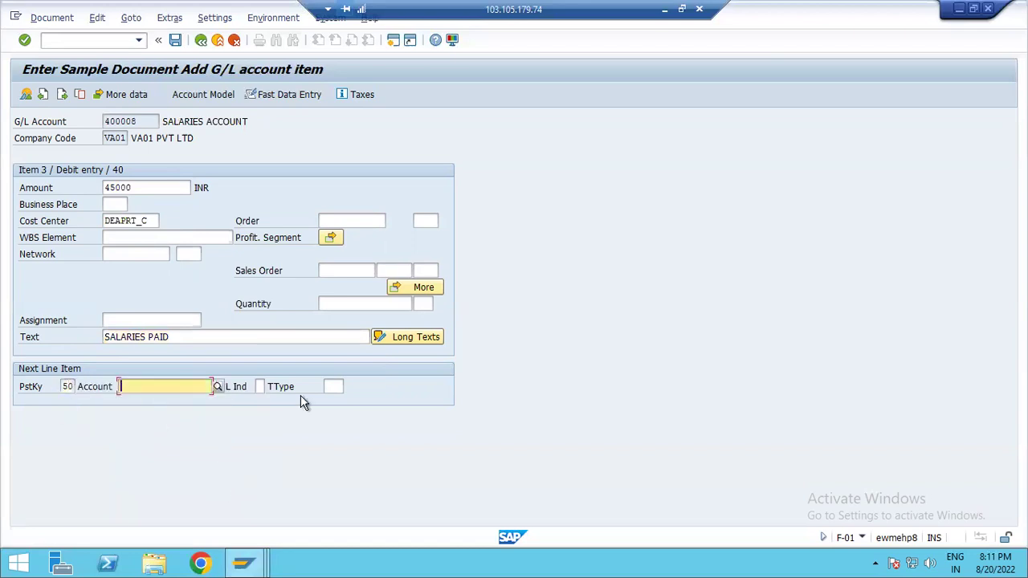
click(155, 435)
key(Return)
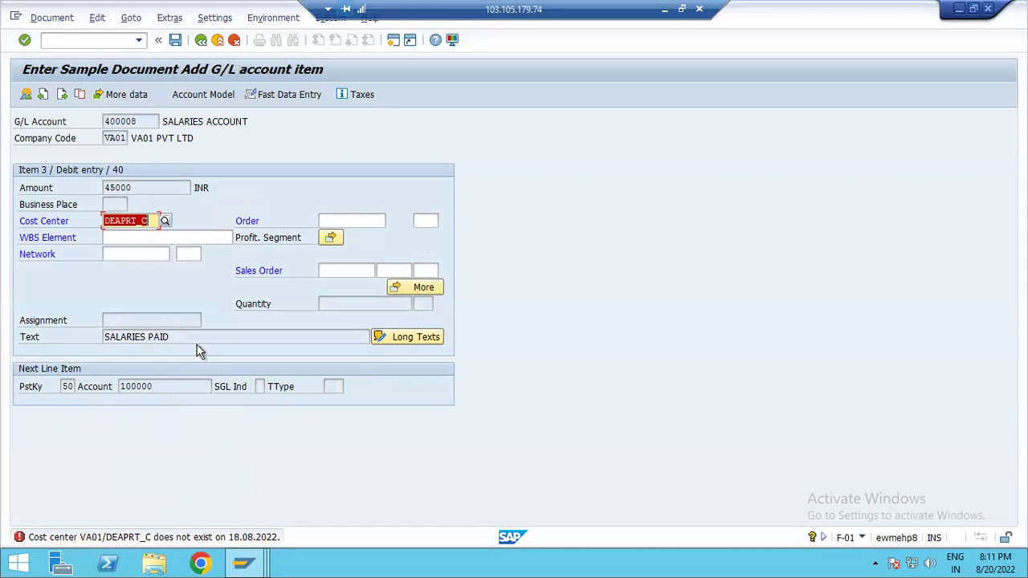
key(BackSpace)
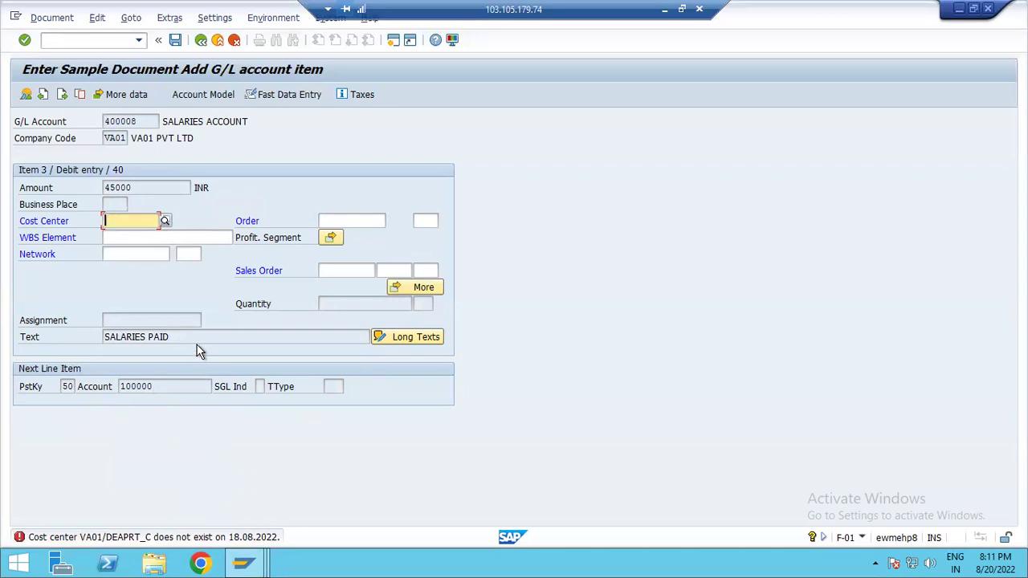
key(BackSpace)
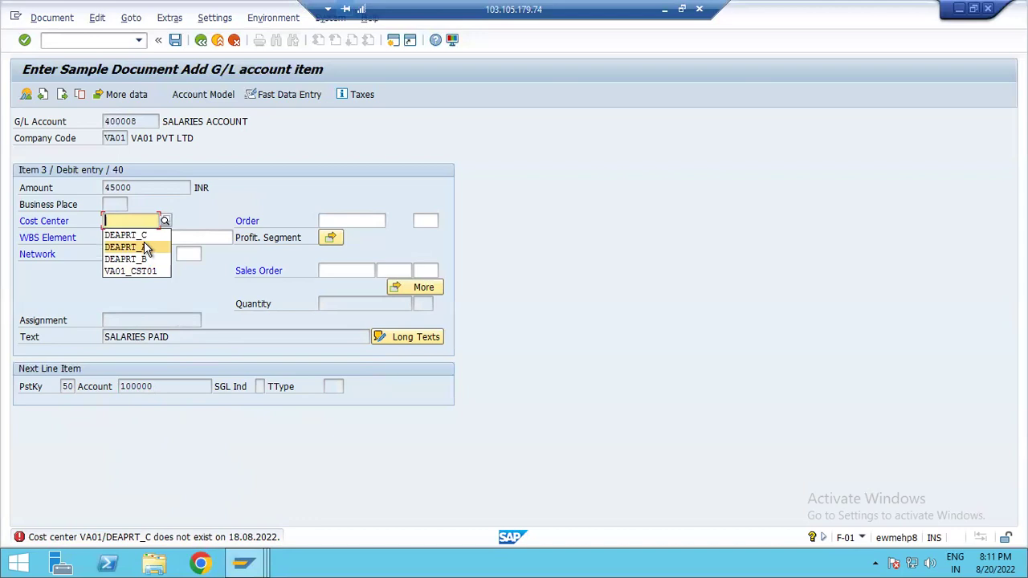
click(142, 247)
Balance the cash credit with * and text SALARIES PAID, review the overview, and save as 104000.
key(Return)
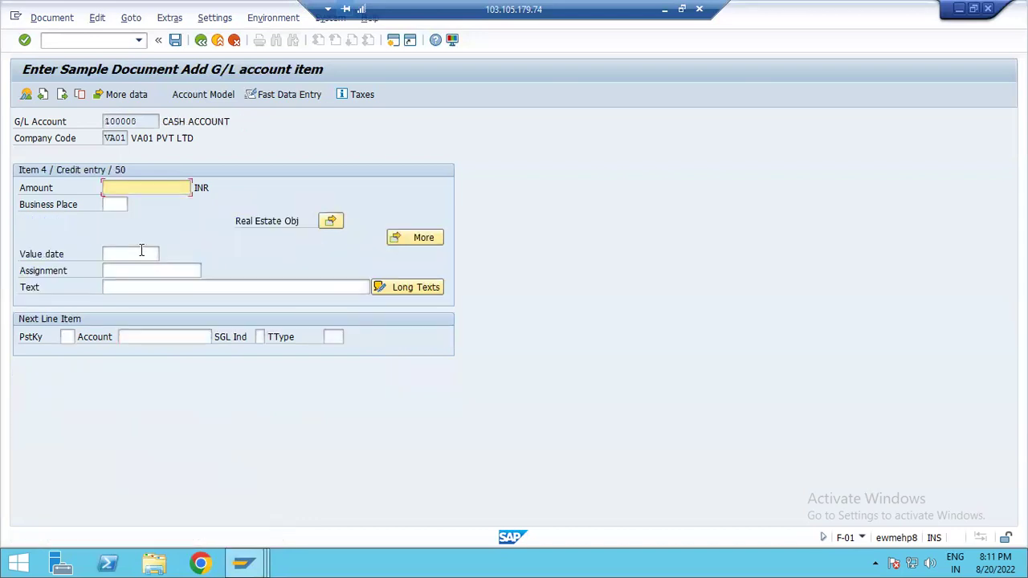
text(*)
click(135, 281)
text(SALARIES PAID)
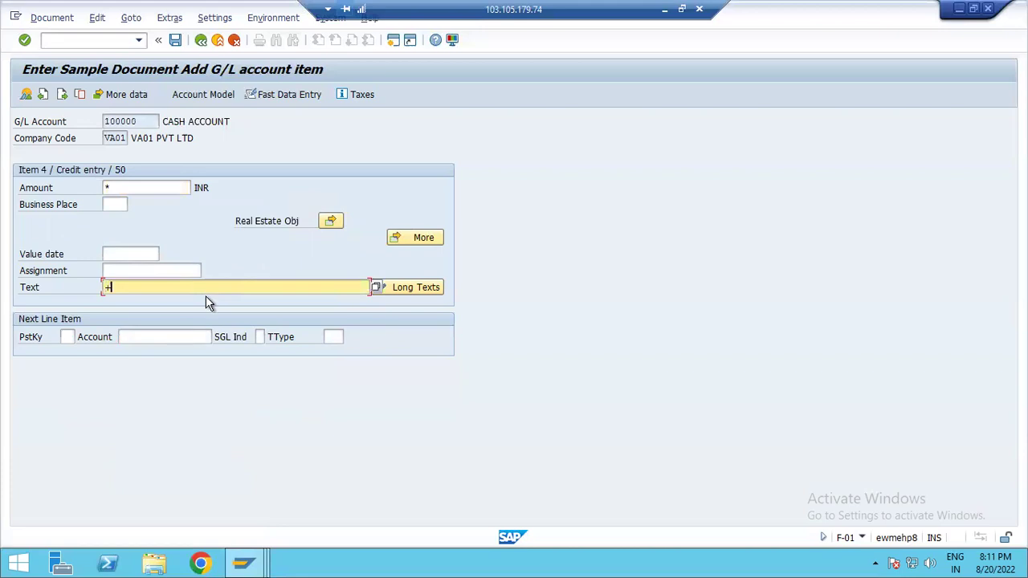
key(Return)
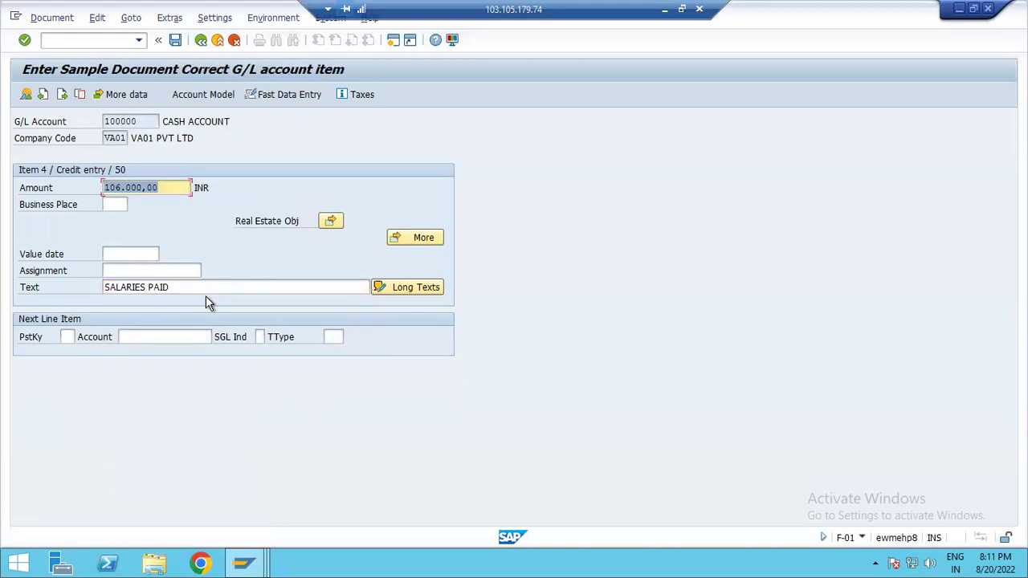
click(25, 96)
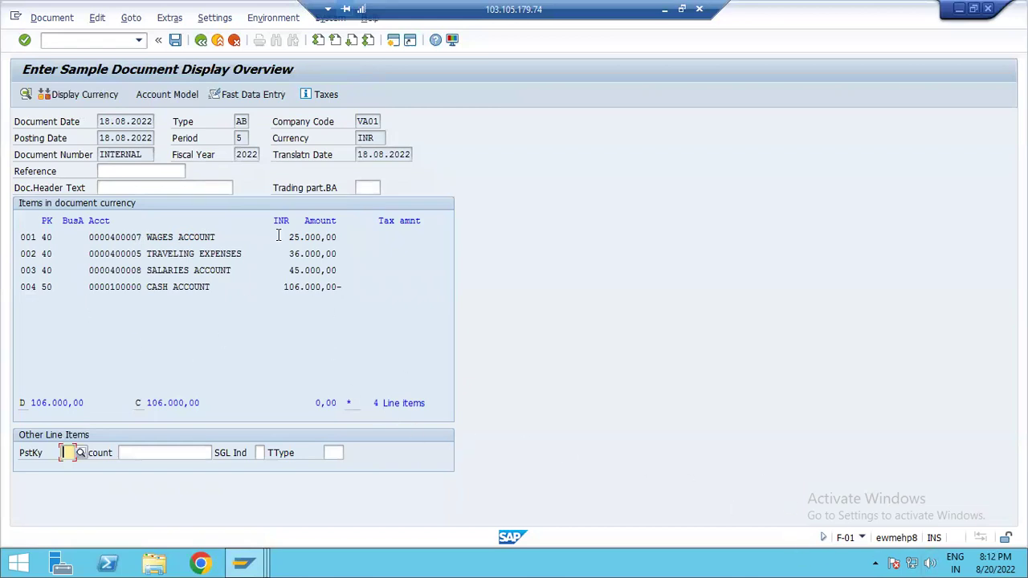
click(175, 41)
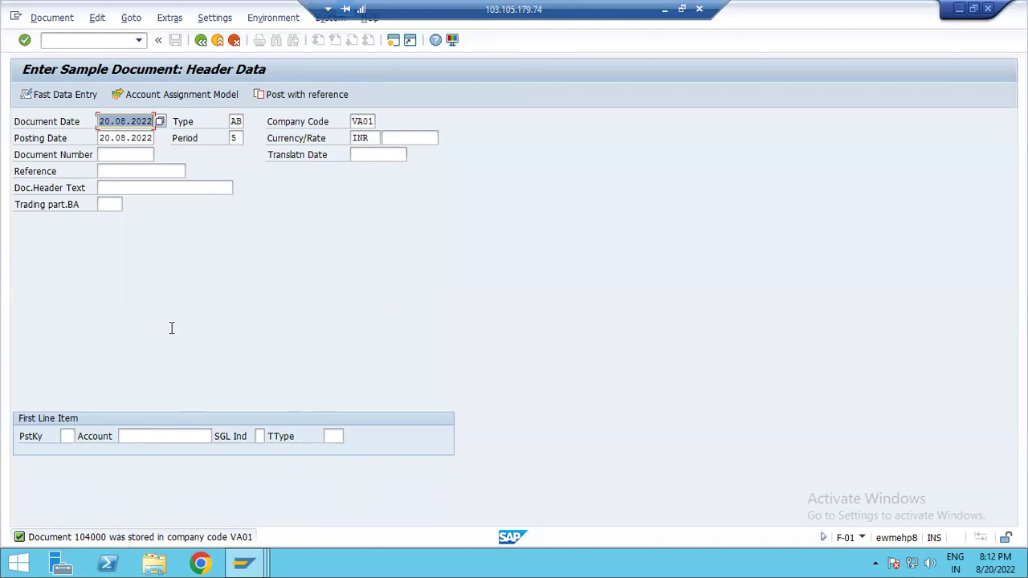
Switch to transaction FB01 and start Post with Reference.
click(71, 40)
text(/NFB)
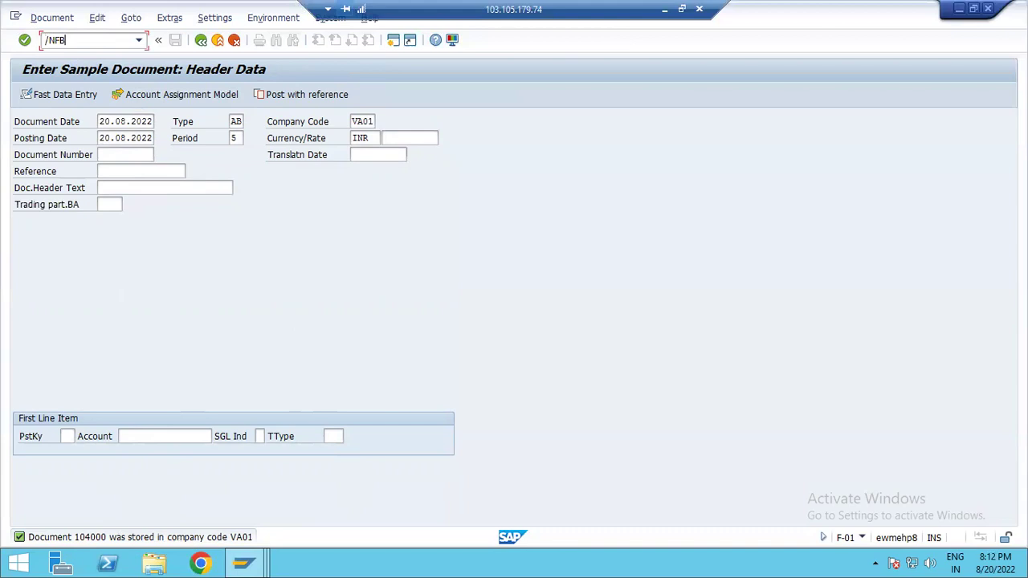
text(01)
key(Return)
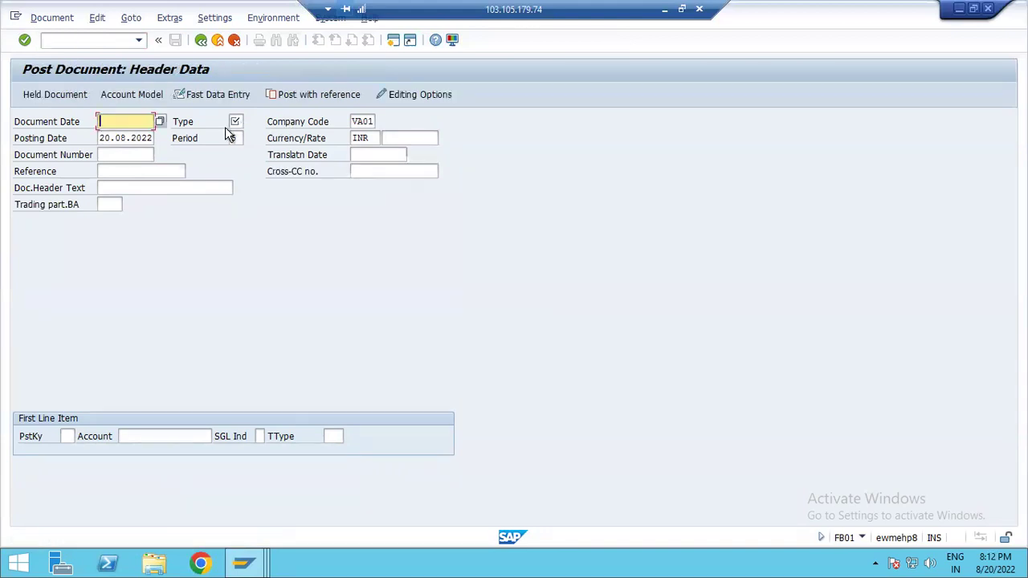
click(318, 95)
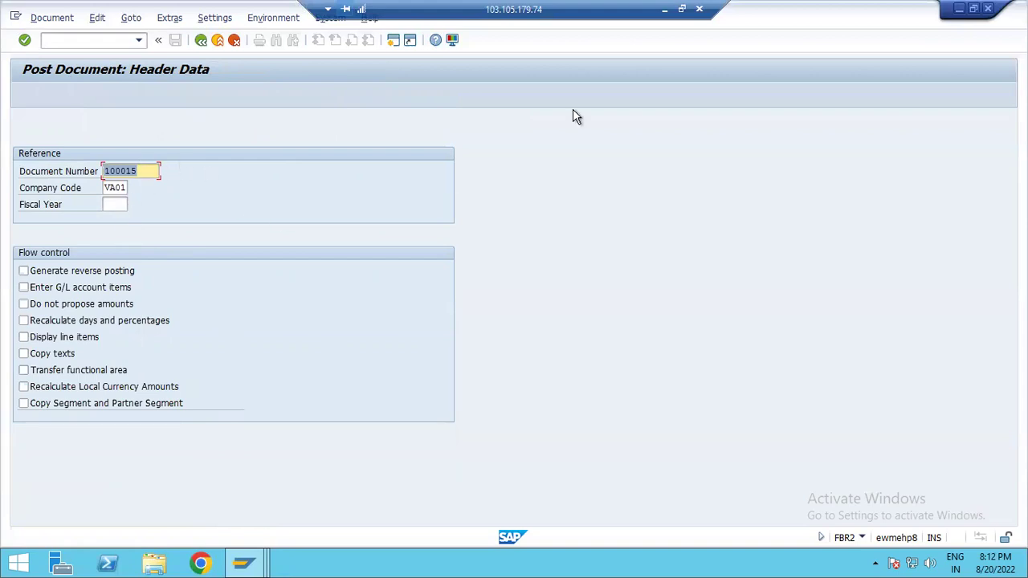
Open F.57 Delete Reference Documents in a new session with /0F.57.
click(664, 9)
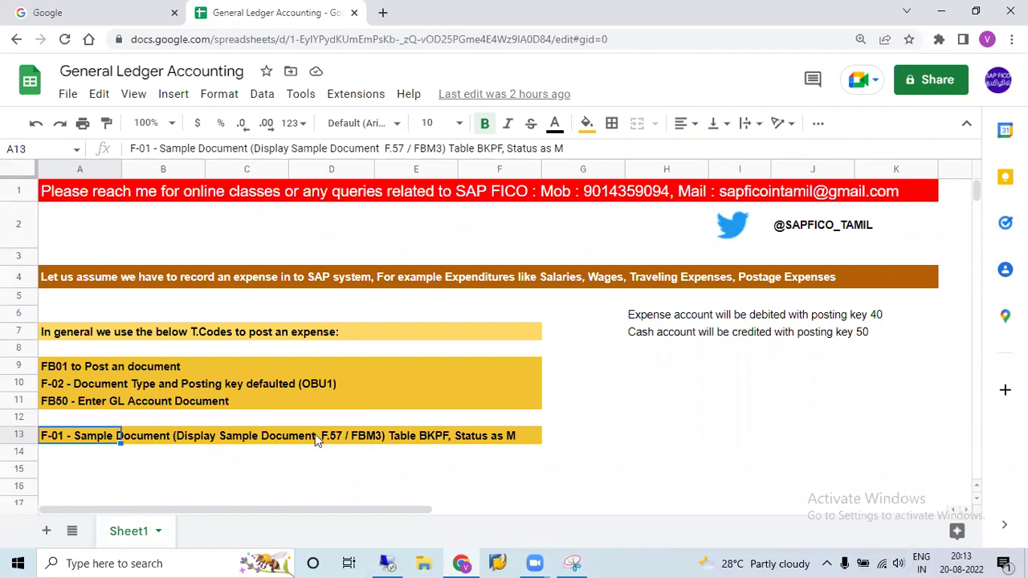
click(386, 563)
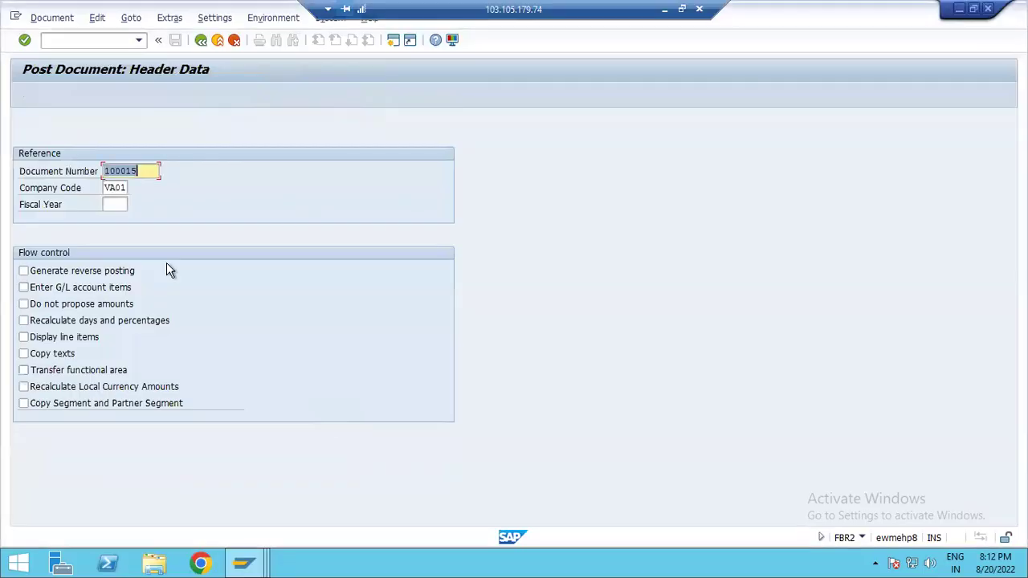
click(72, 40)
text(/0)
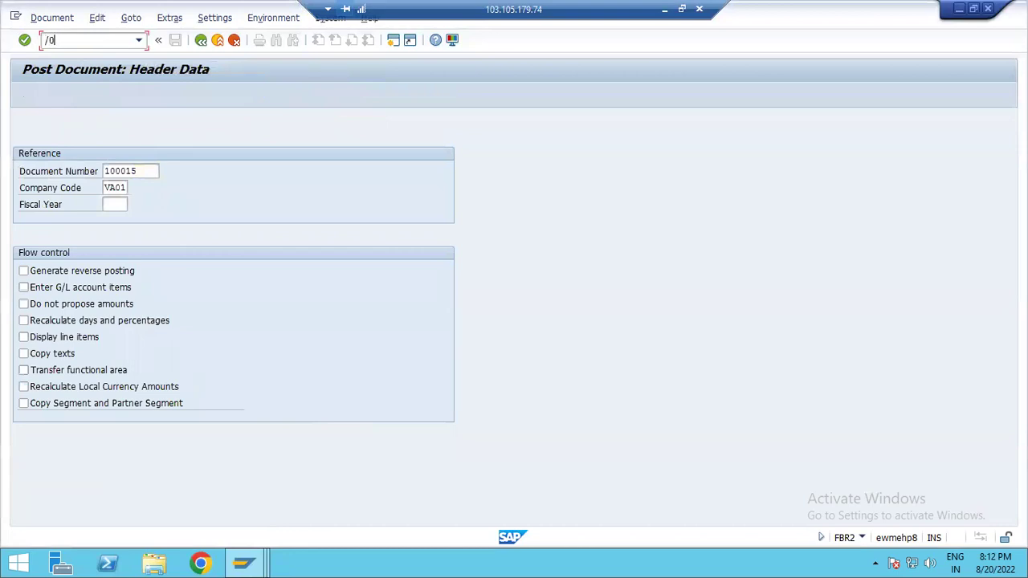
text(F.57)
key(Return)
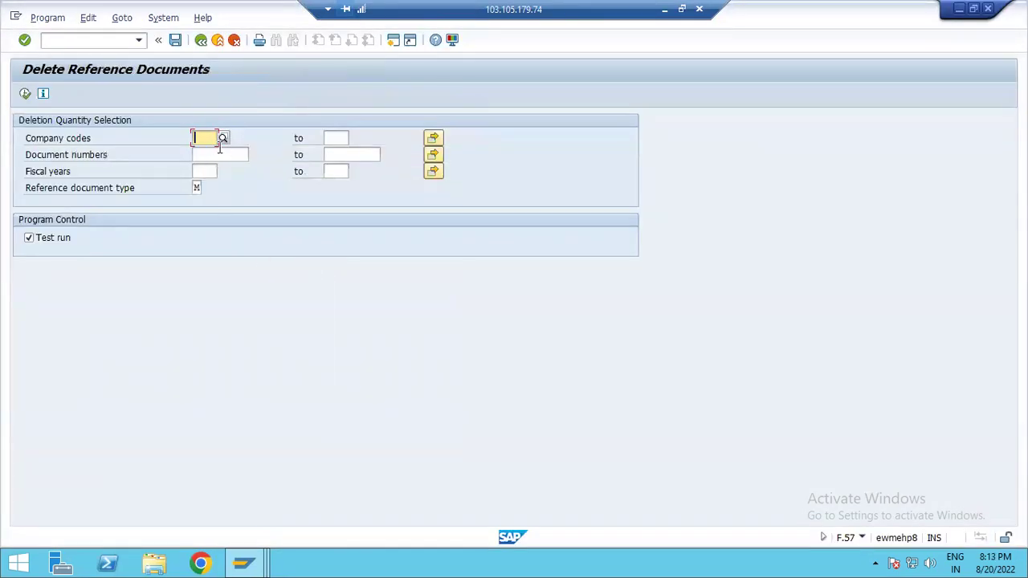
Run the F.57 test listing for company code VA01 and fiscal year 2022.
text(VA01)
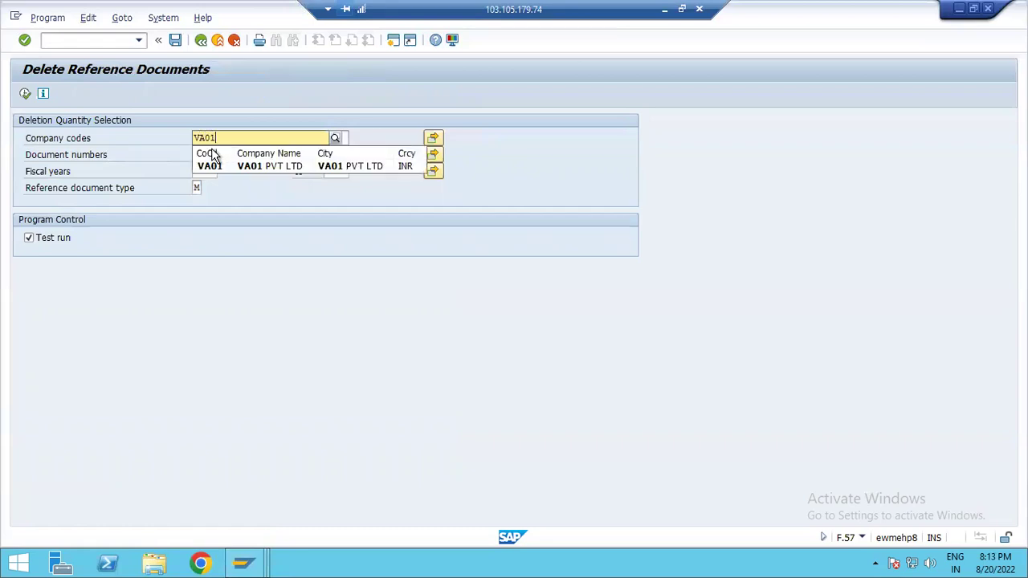
click(108, 155)
click(207, 171)
text(2022)
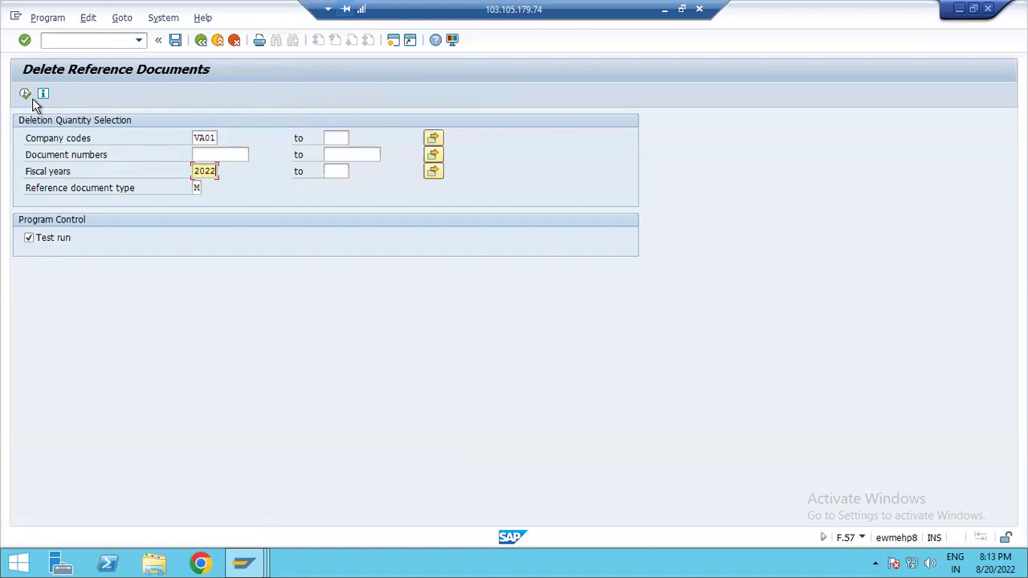
click(25, 94)
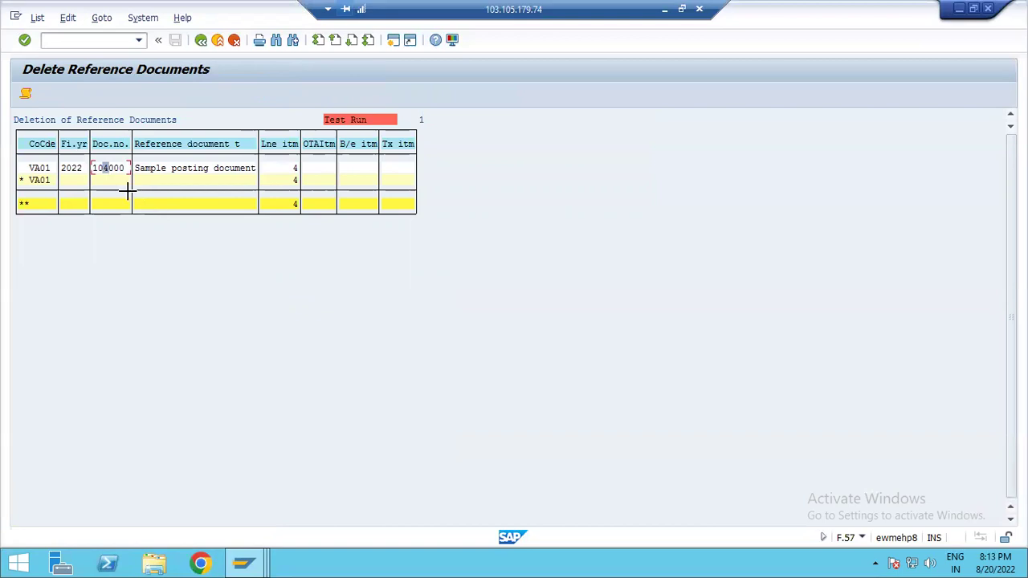
Copy the sample document number 104000 from the list.
key(ctrl+y)
drag(94, 167, 127, 167)
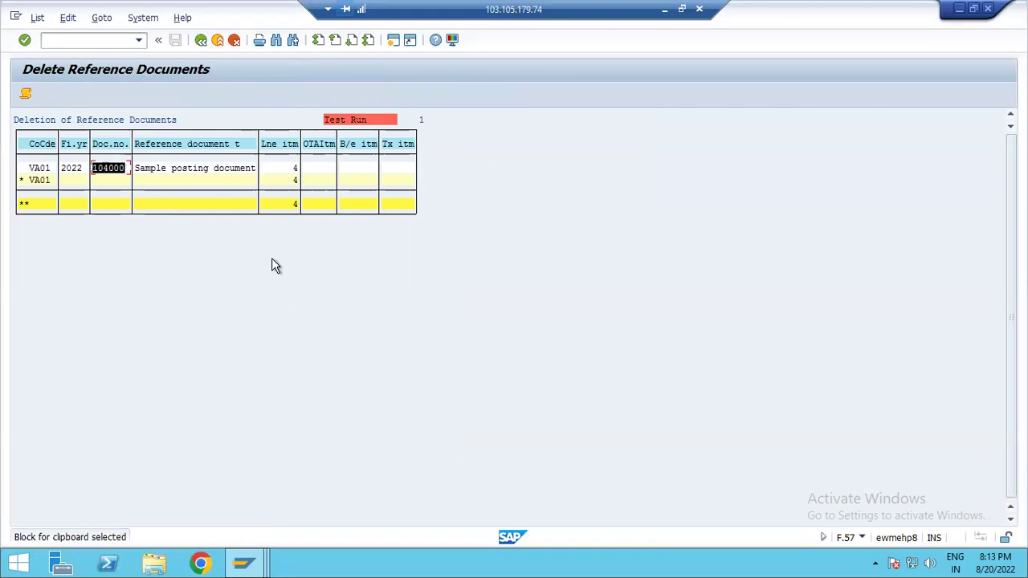
key(ctrl+c)
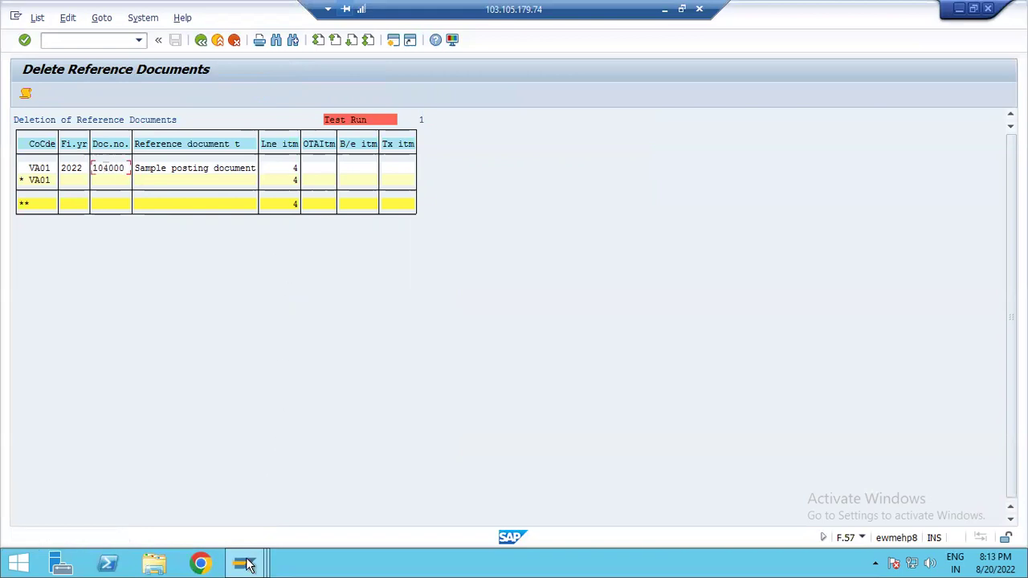
Replace reference 100015 with 104000 in the post-with-reference screen and load its line items.
mouse_move(244, 564)
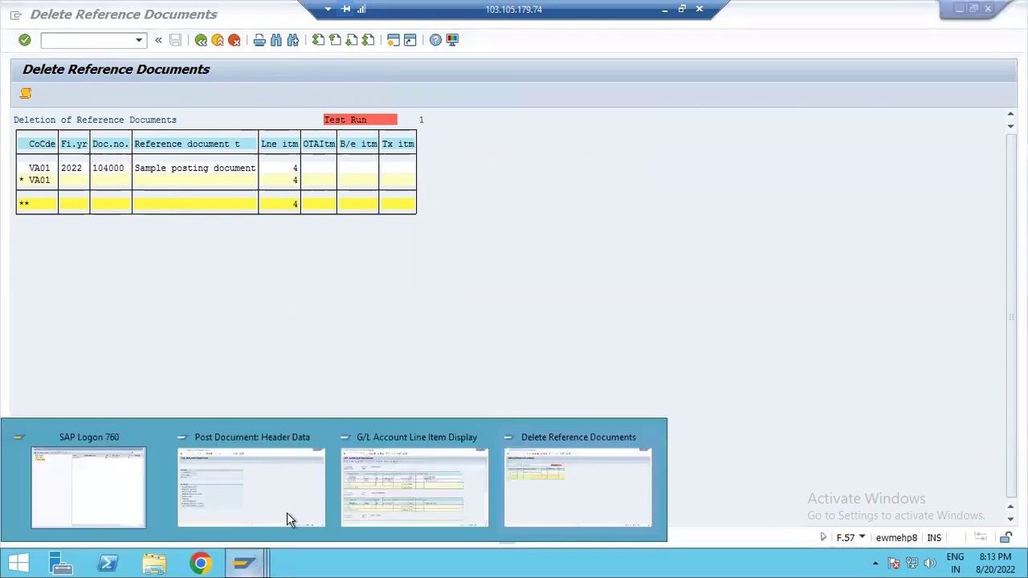
click(232, 505)
drag(143, 170, 78, 170)
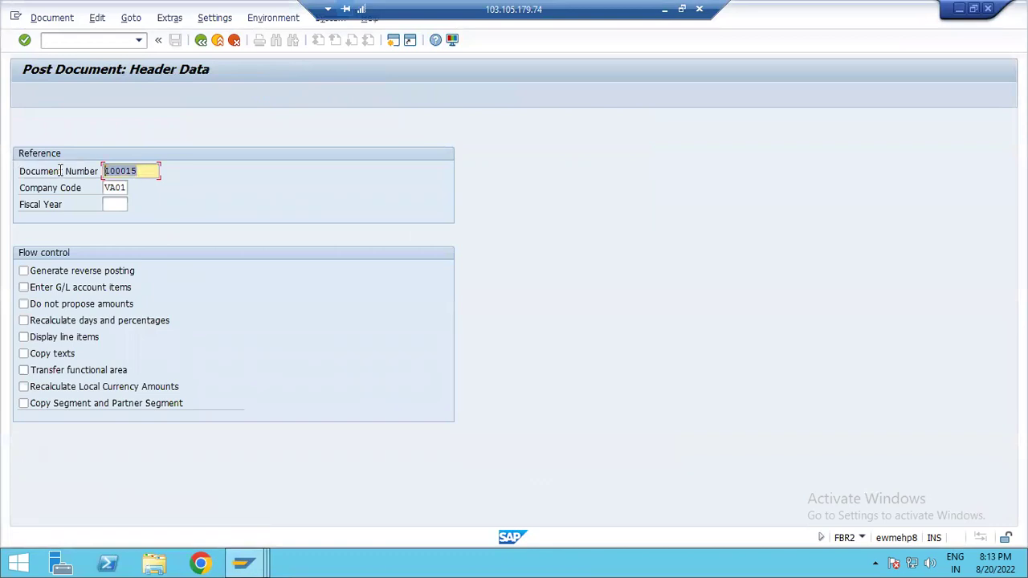
key(ctrl+v)
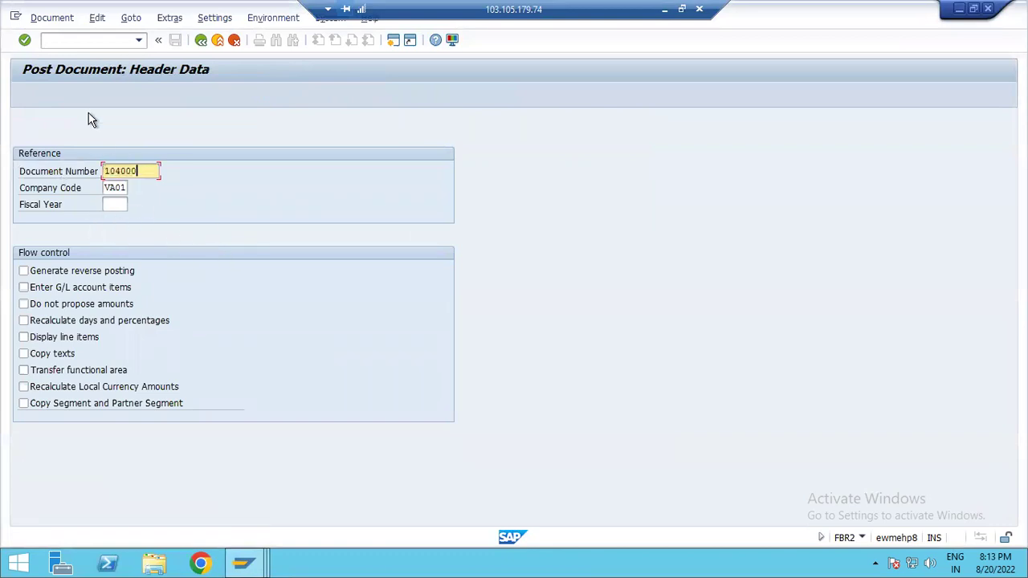
click(25, 42)
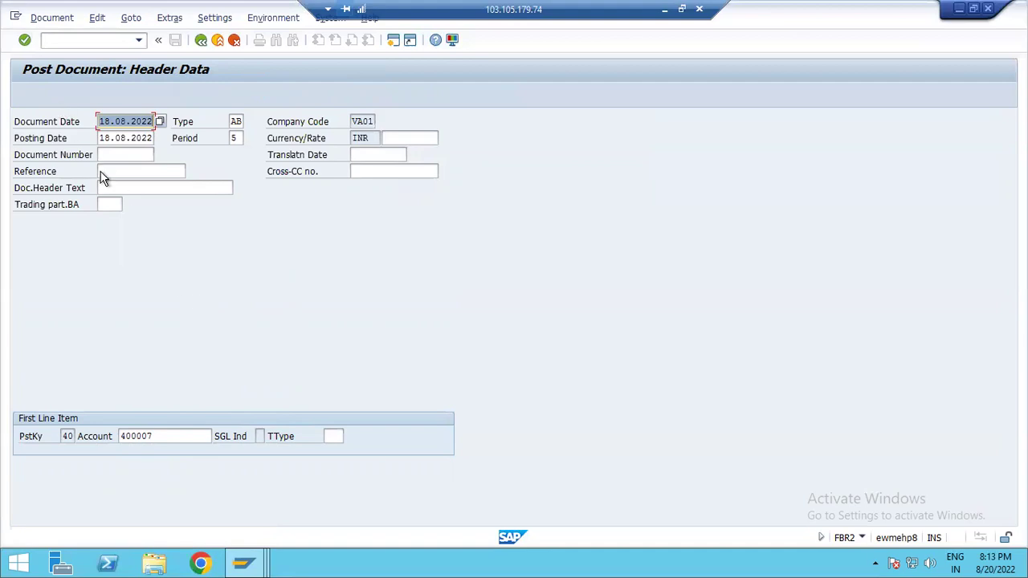
key(Return)
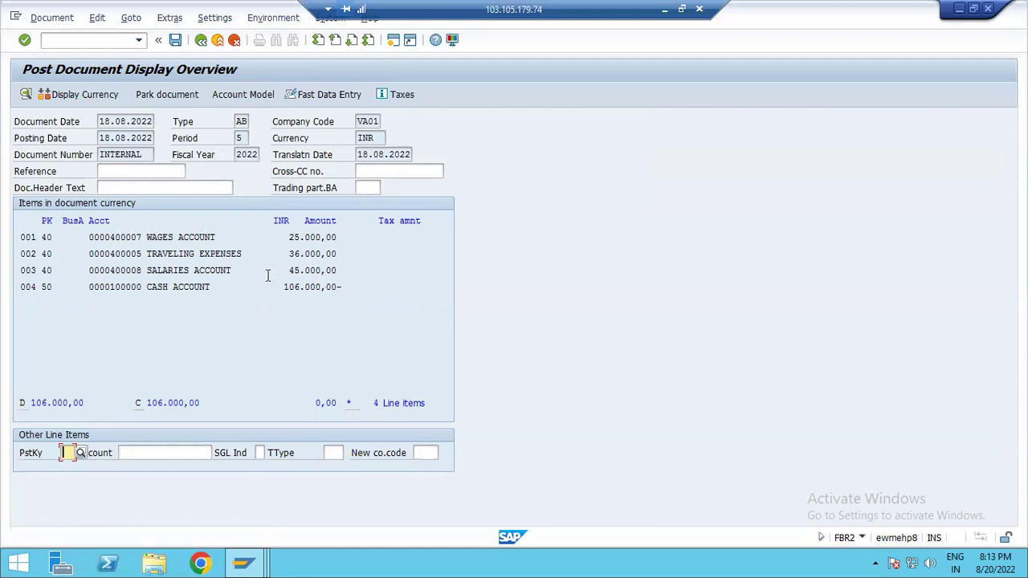
Check the Wages Account item, then post the document as 100016.
double_click(180, 237)
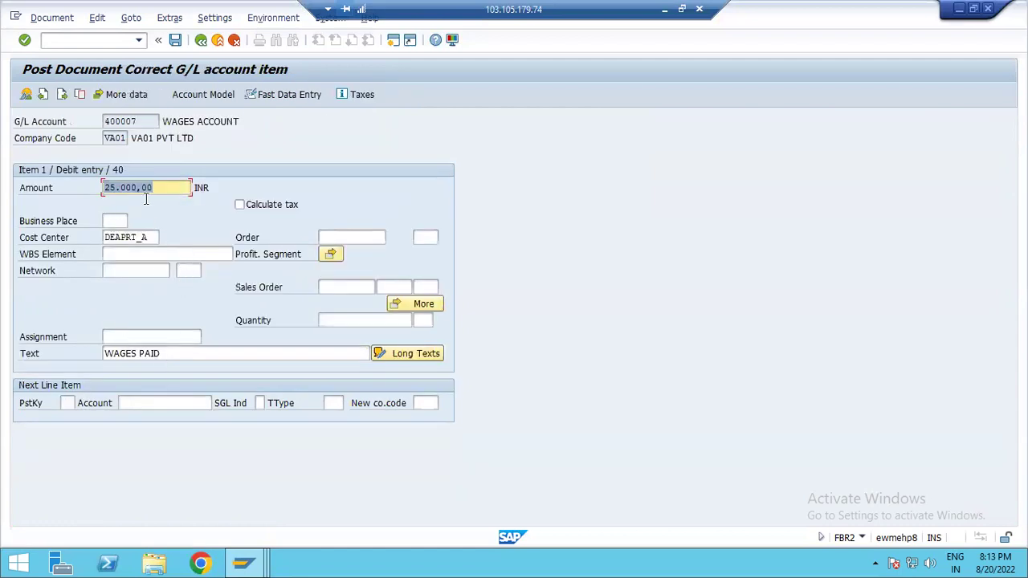
click(25, 94)
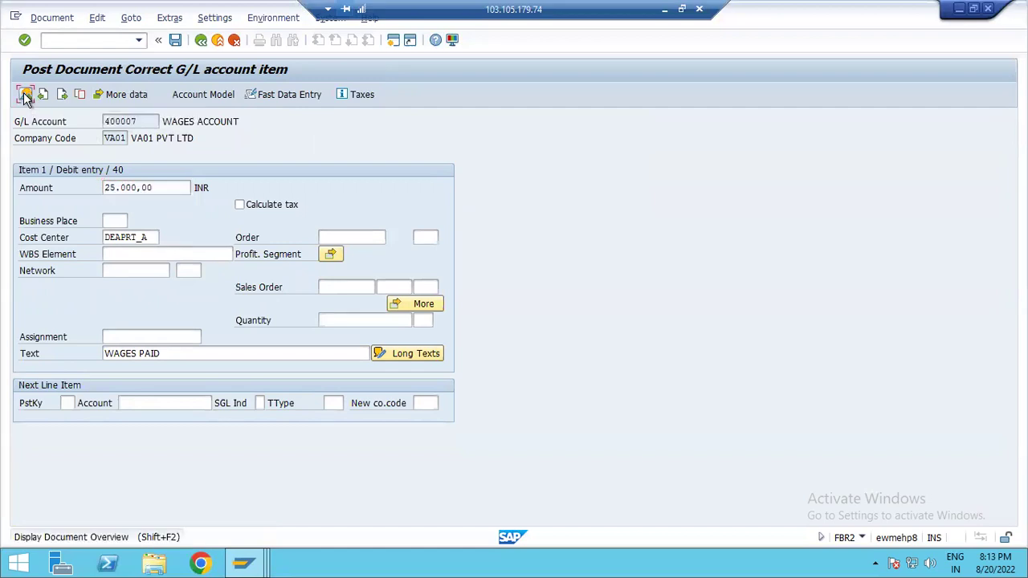
click(176, 41)
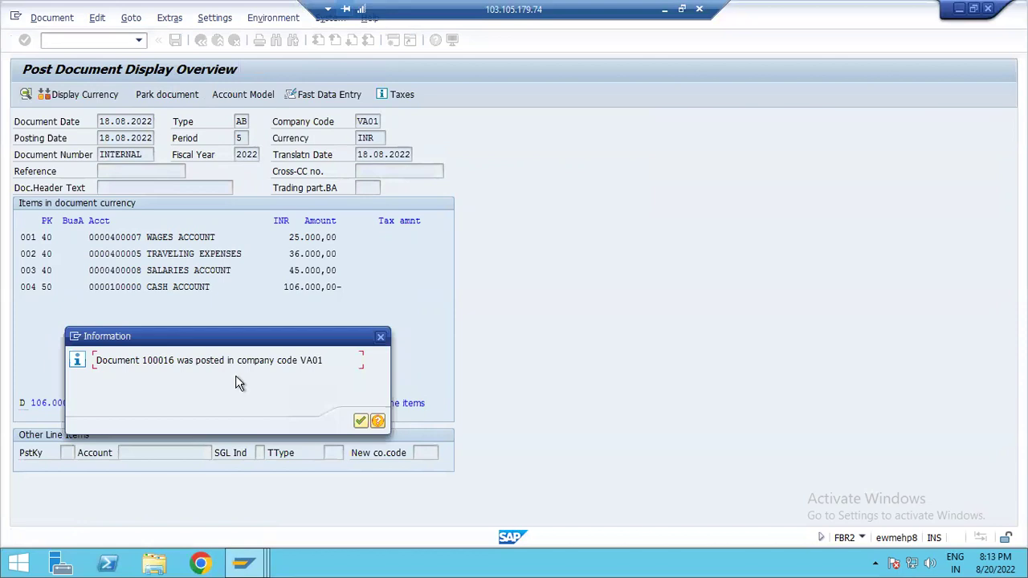
click(360, 421)
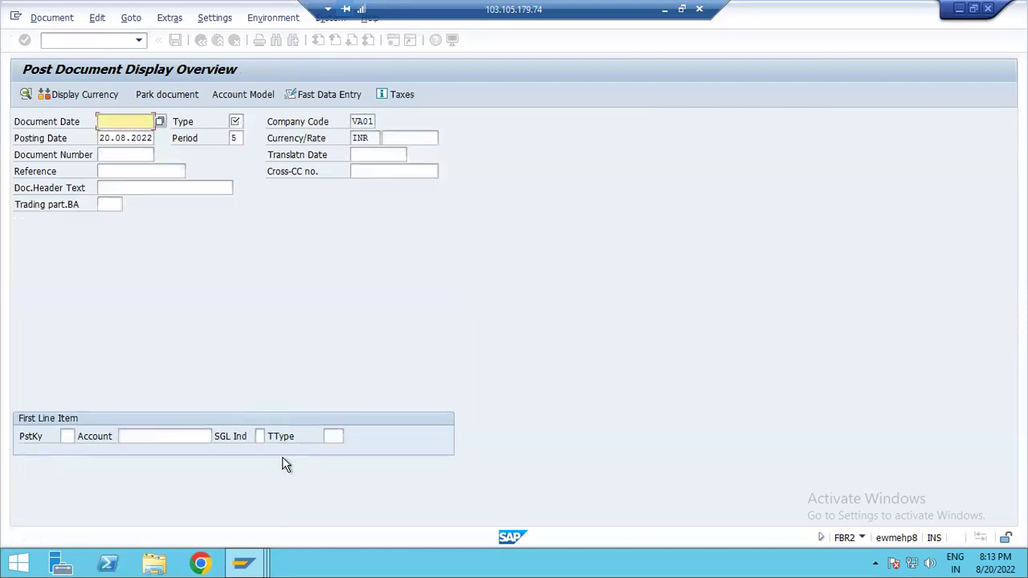
Refresh the FBL3N line item list and scroll through the accounts showing document 100016.
mouse_move(244, 562)
click(413, 489)
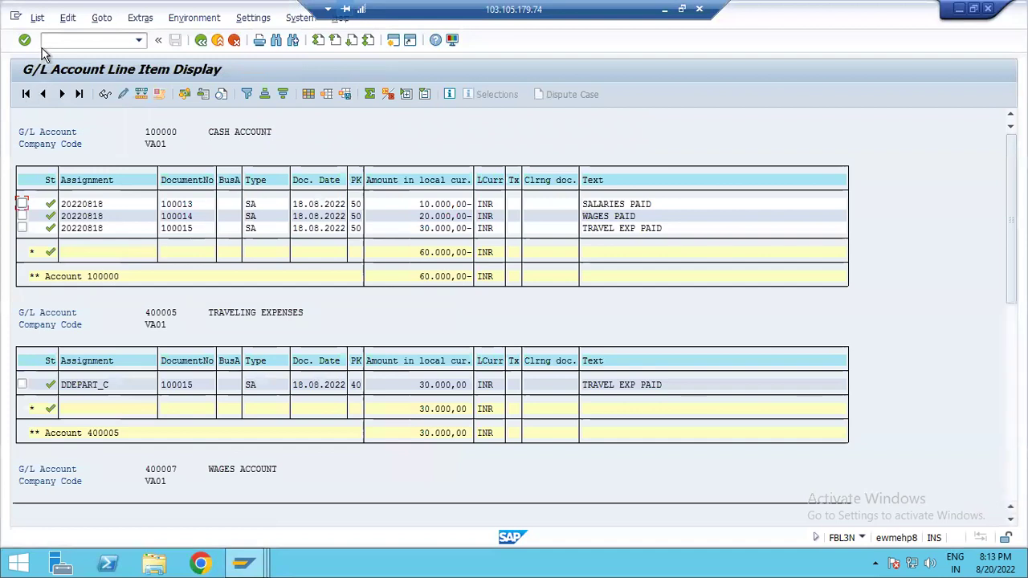
click(37, 17)
click(50, 51)
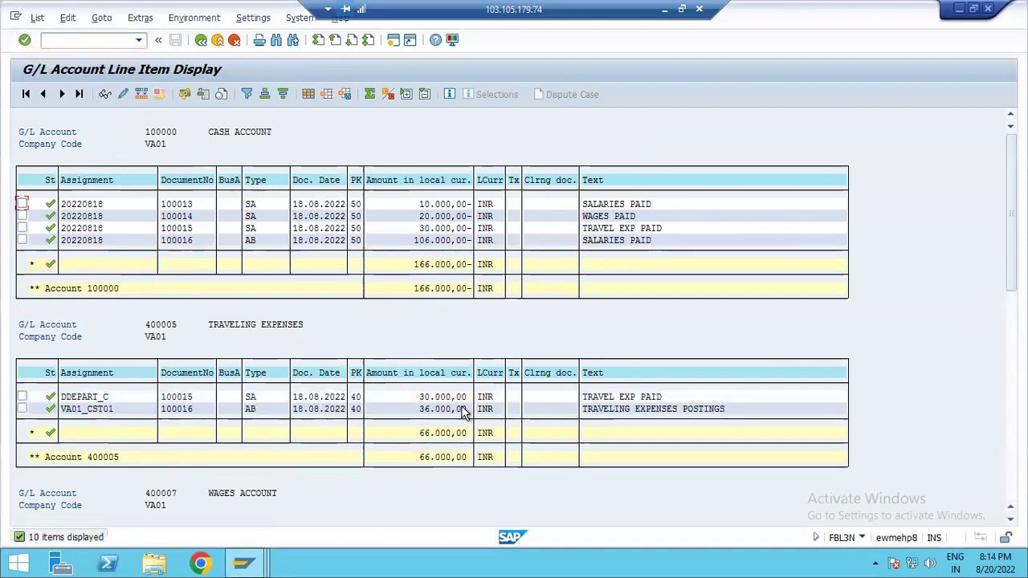
click(557, 337)
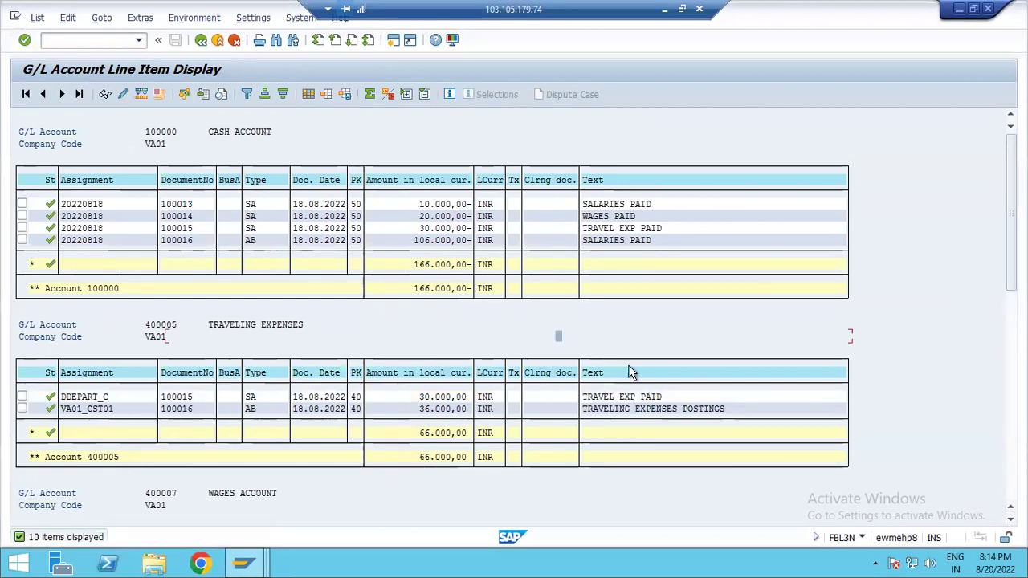
drag(1011, 213, 1011, 342)
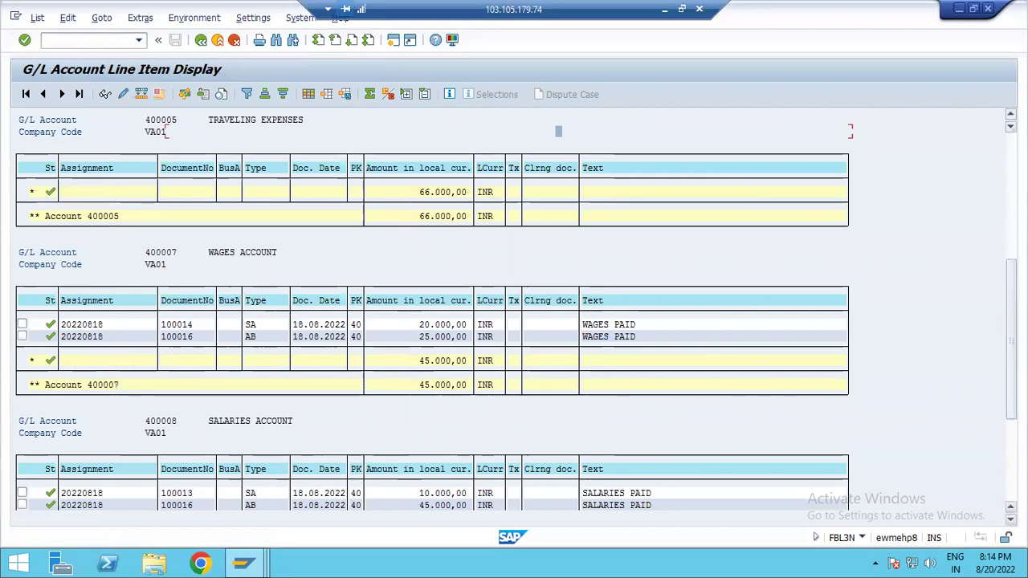
scroll(278, 514, down, 2)
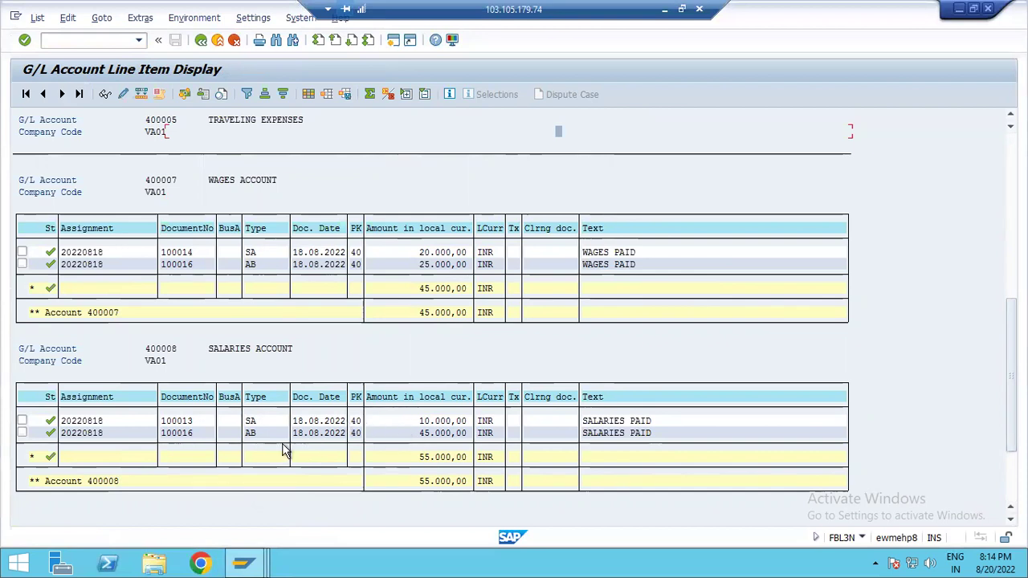
Go through FB01 to the FB50 G/L account document entry screen, then minimize the session.
click(109, 41)
key(Return)
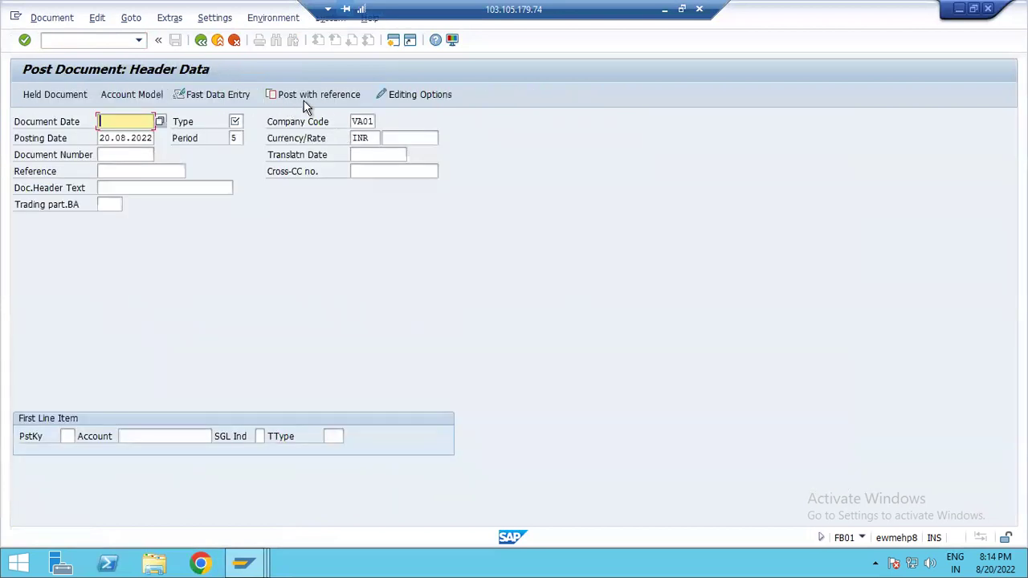
click(95, 40)
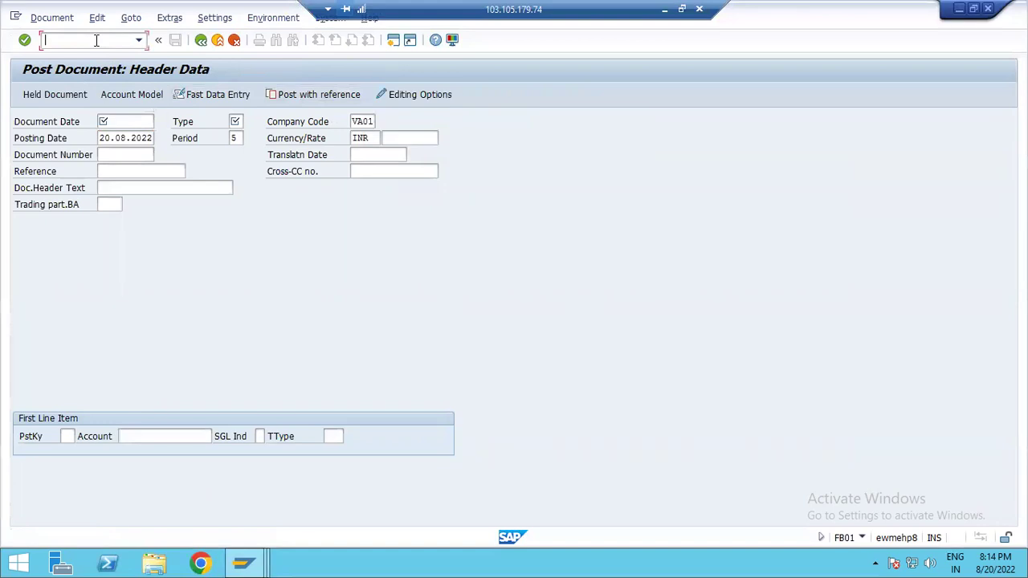
text(/NFB50)
key(Return)
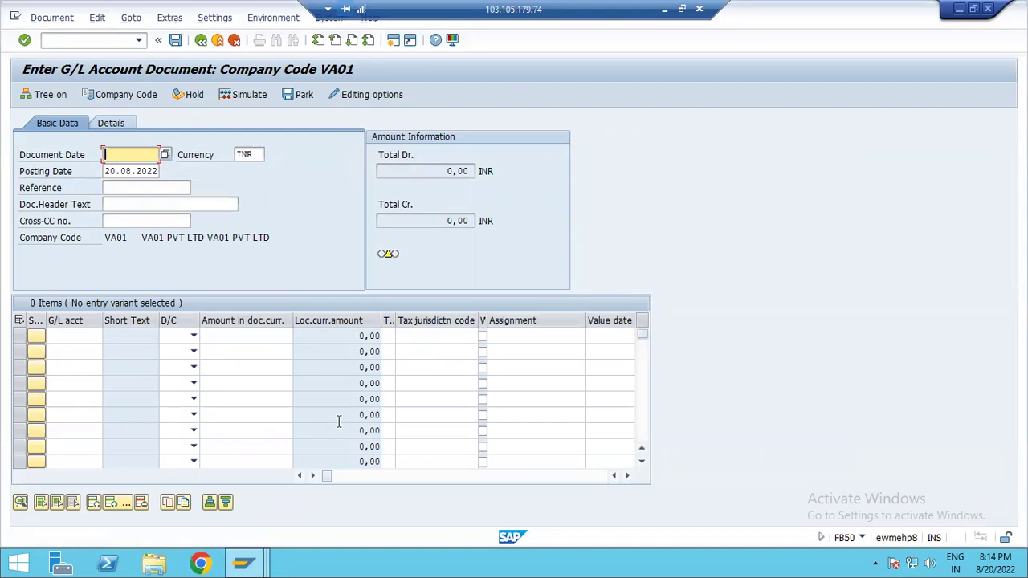
click(663, 13)
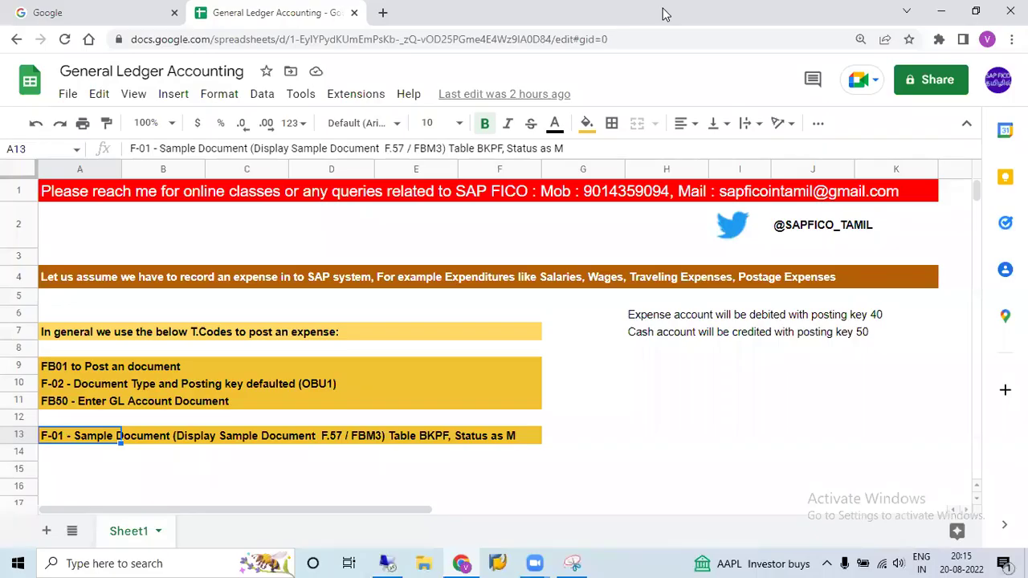